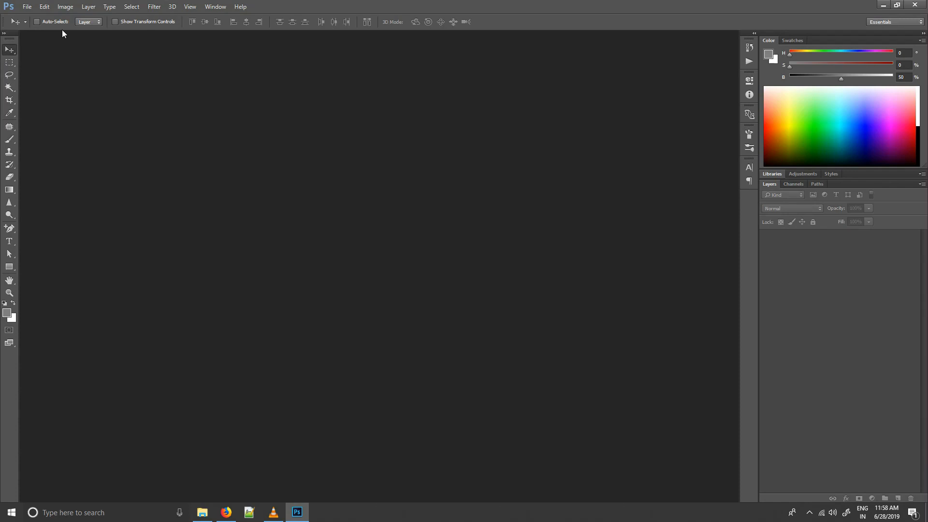
# Create a new 1920×1080 document.
pyautogui.click(27, 7)
pyautogui.click(34, 17)
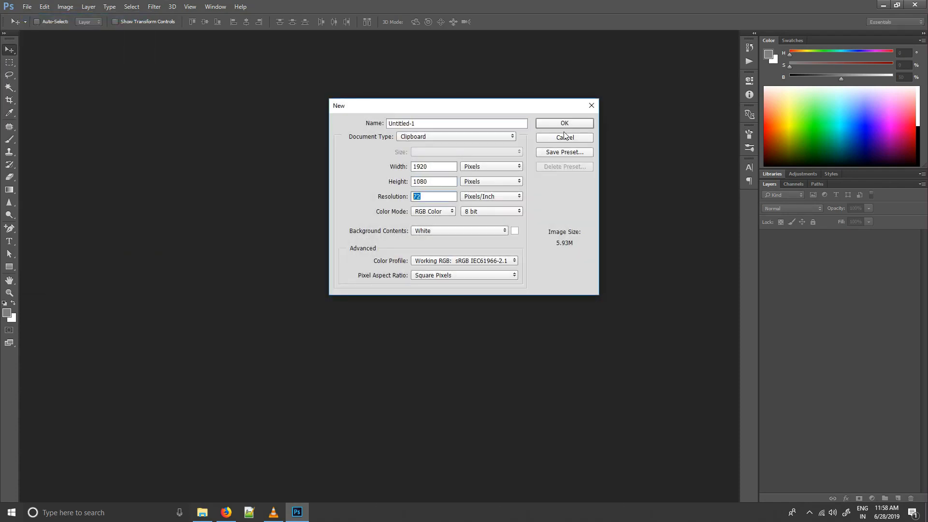
pyautogui.click(564, 124)
# Add a gradient fill from #ed4c8d pink to #0e0b81 blue, angle -130, scale 140.
pyautogui.click(885, 499)
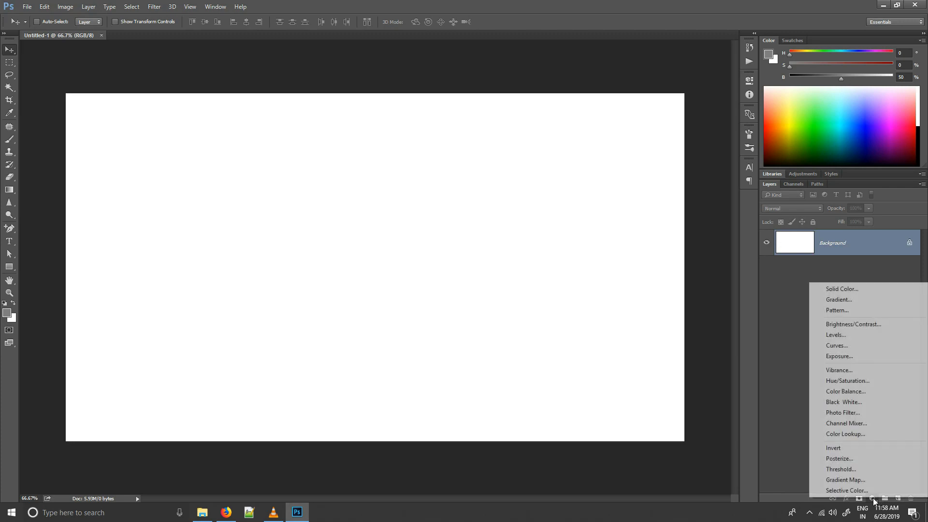
pyautogui.click(787, 304)
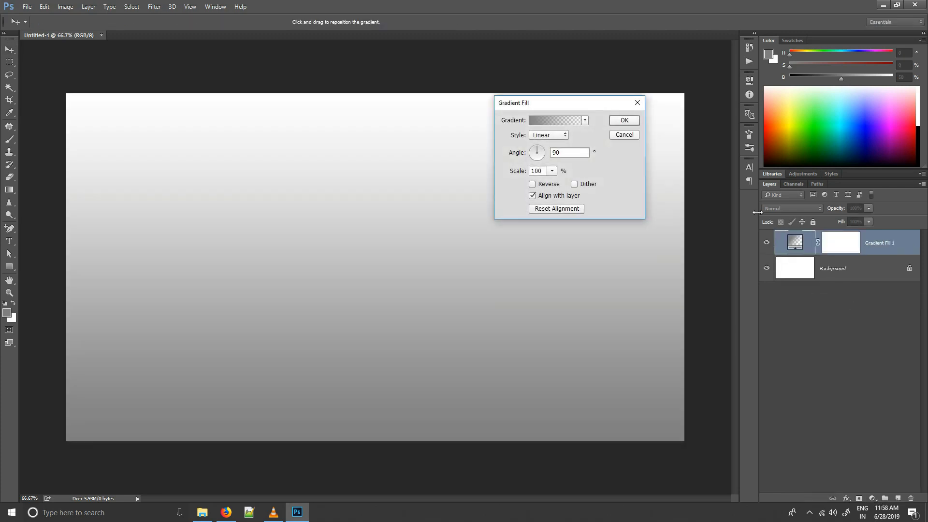
pyautogui.click(566, 121)
pyautogui.click(662, 87)
pyautogui.doubleClick(612, 215)
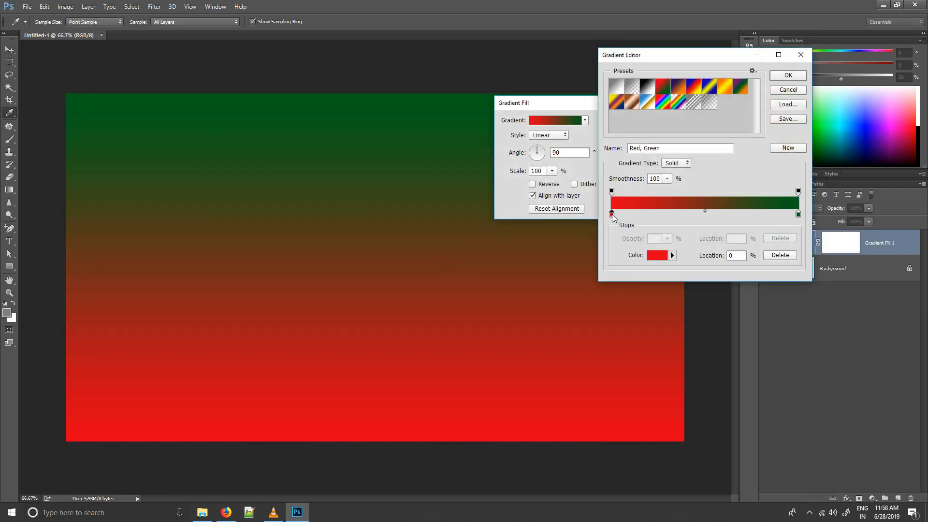
pyautogui.write('e')
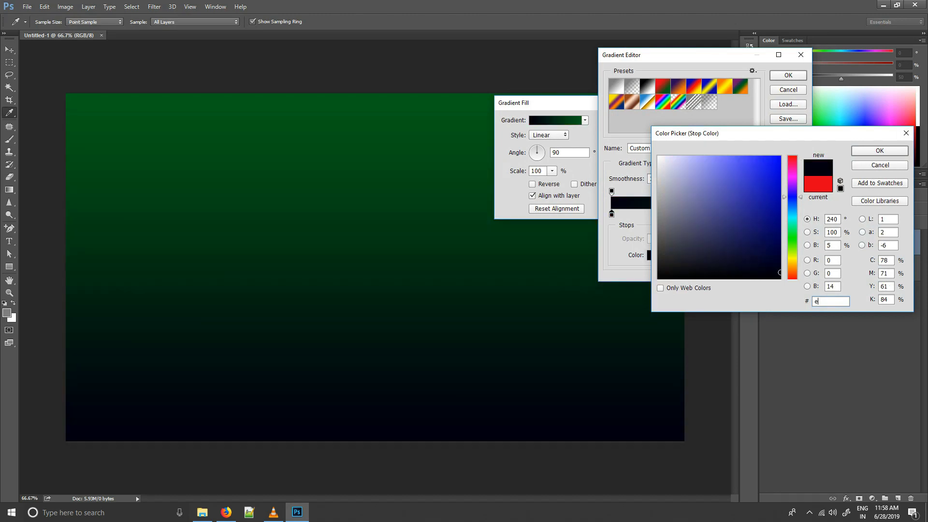
pyautogui.write('d4c8d')
pyautogui.press('Return')
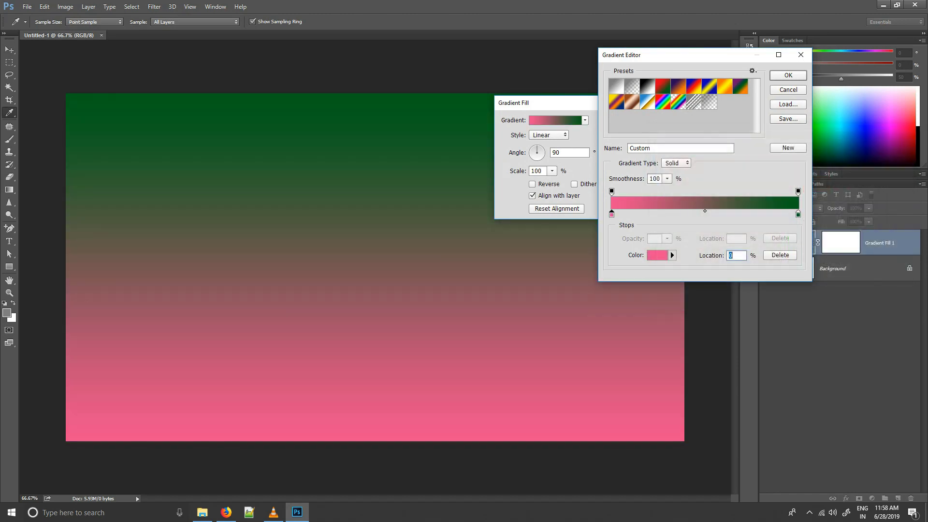
pyautogui.doubleClick(798, 215)
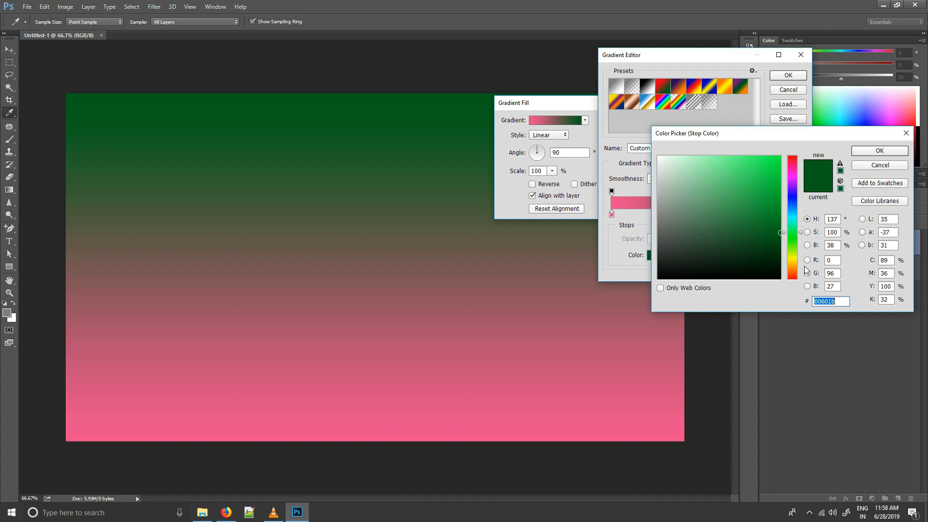
pyautogui.write('0e0')
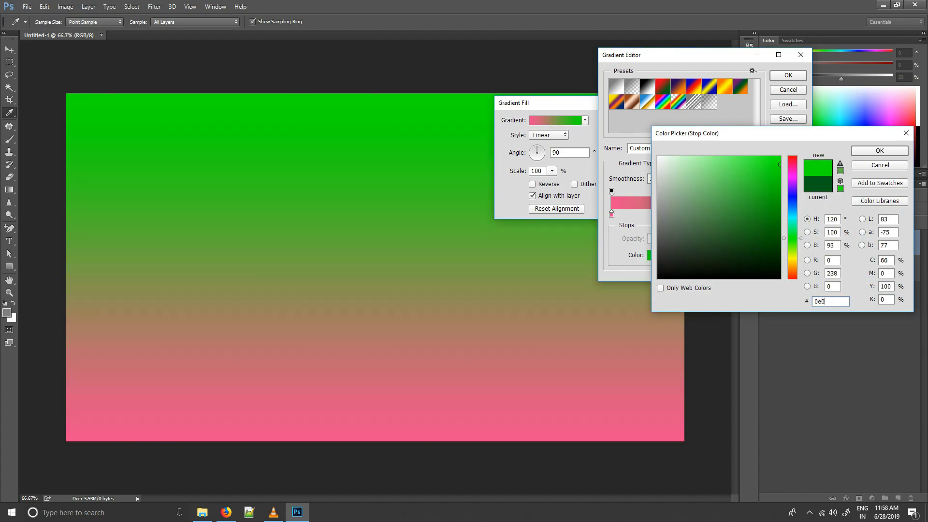
pyautogui.write('b81')
pyautogui.press('Return')
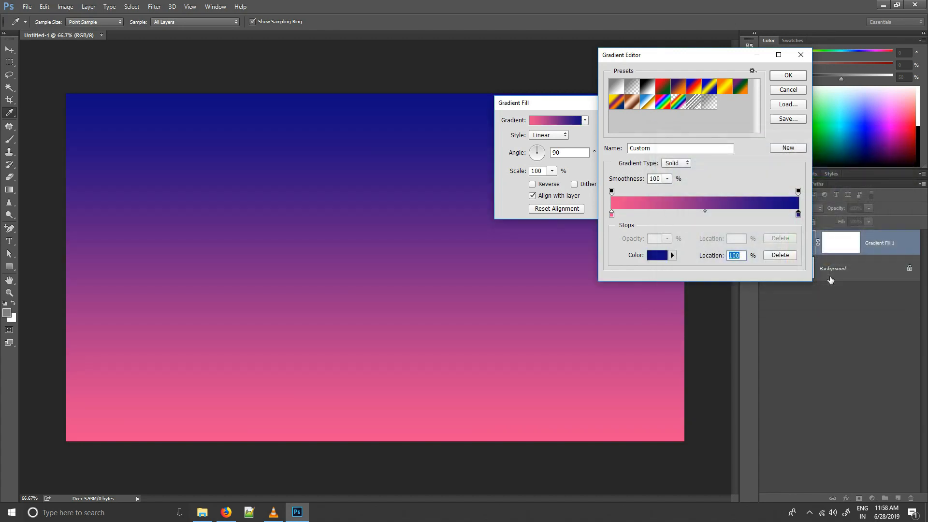
pyautogui.press('Return')
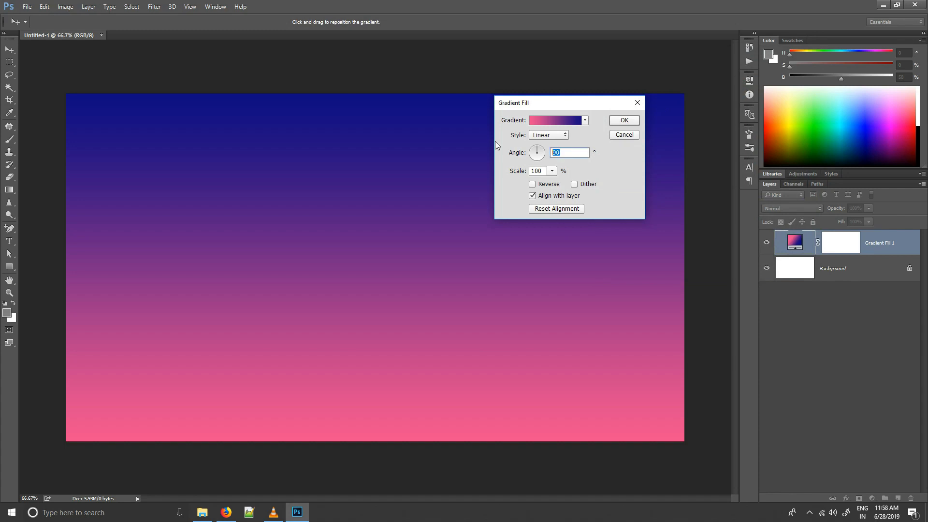
pyautogui.write('-130')
pyautogui.press('Tab')
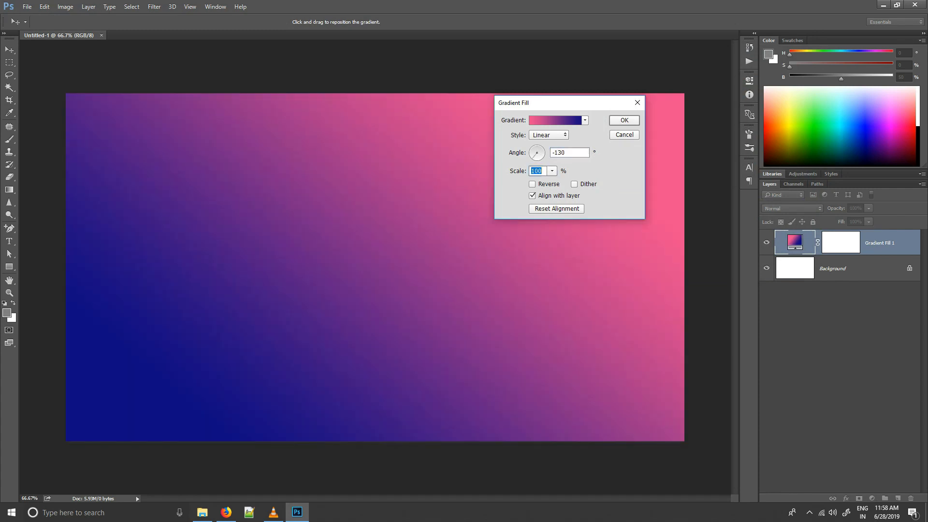
pyautogui.write('140')
pyautogui.press('Return')
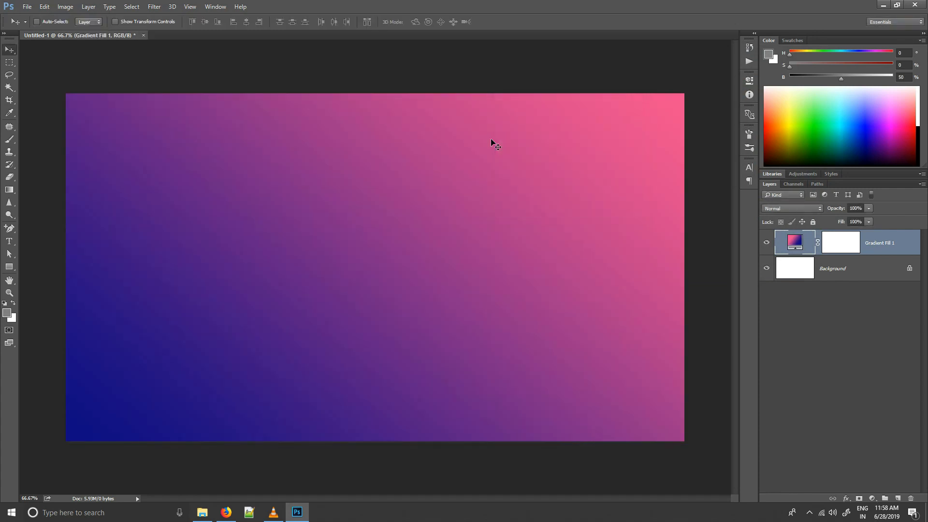
# Bring the drops-of-water photo into Untitled-1 and scale it to cover the canvas.
pyautogui.click(206, 512)
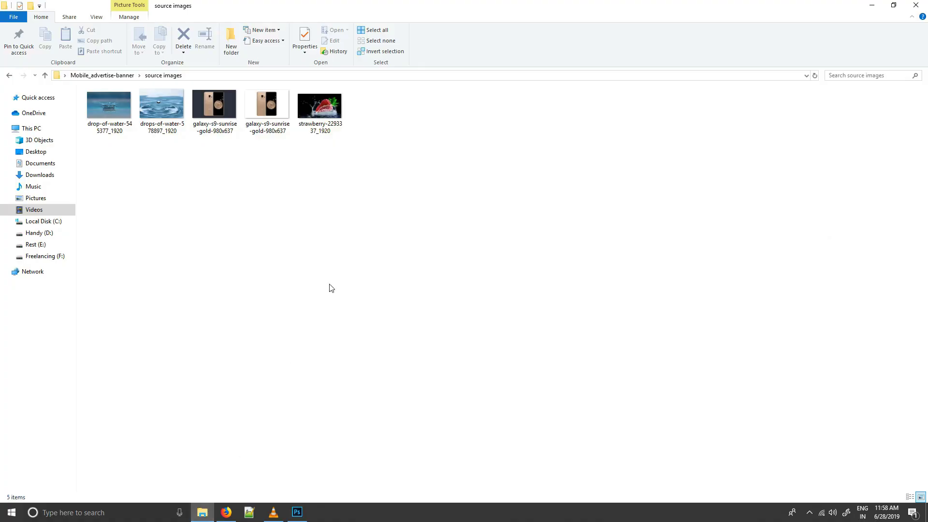
pyautogui.moveTo(161, 109)
pyautogui.mouseDown()
pyautogui.moveTo(296, 509)
pyautogui.moveTo(446, 7)
pyautogui.moveTo(313, 209)
pyautogui.mouseUp()
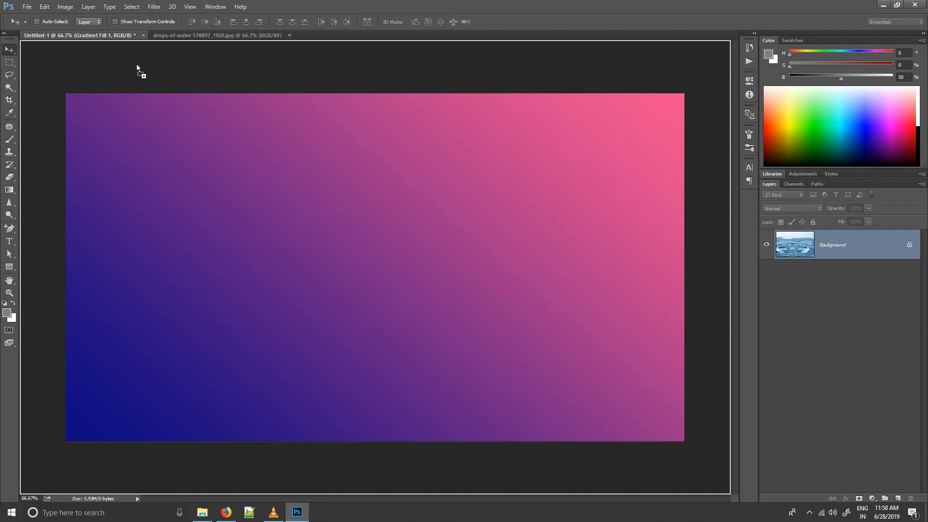
pyautogui.moveTo(114, 41); pyautogui.dragTo(362, 164)
pyautogui.scroll(-3, 437, 282)
pyautogui.moveTo(358, 278); pyautogui.dragTo(366, 265)
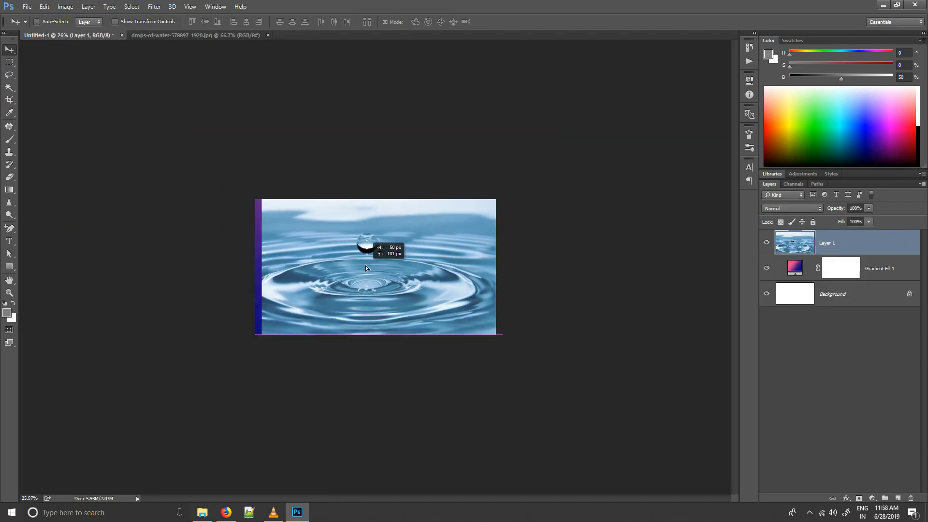
pyautogui.hotkey('ctrl', 't')
pyautogui.moveTo(261, 335); pyautogui.dragTo(244, 346)
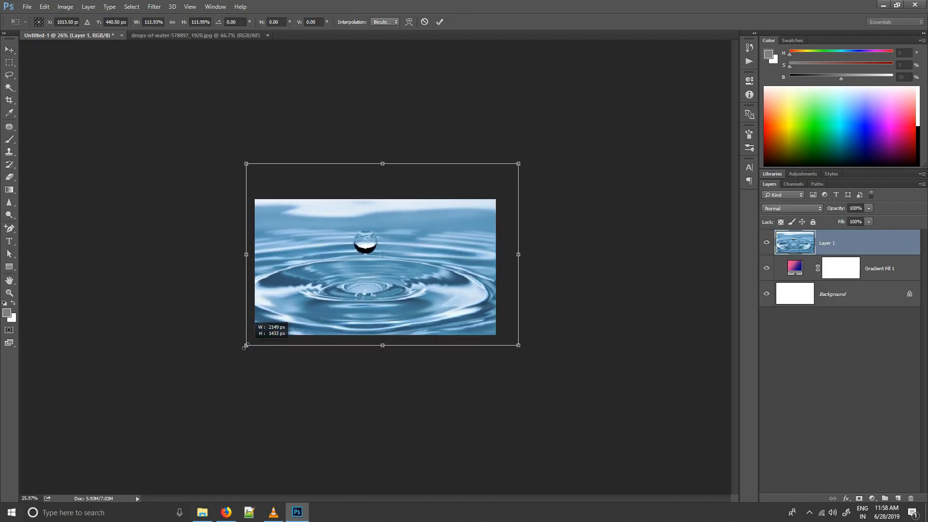
pyautogui.moveTo(457, 307)
pyautogui.mouseDown()
pyautogui.moveTo(466, 313)
pyautogui.moveTo(459, 303)
pyautogui.mouseUp()
pyautogui.scroll(1, 407, 305)
pyautogui.press('Return')
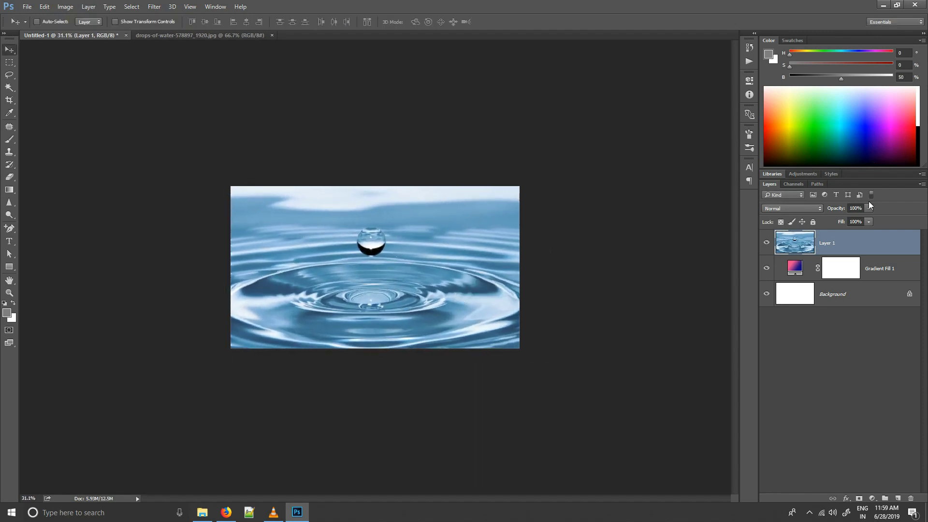
# Blend the water photo in Multiply at 20% opacity.
pyautogui.click(792, 208)
pyautogui.click(784, 242)
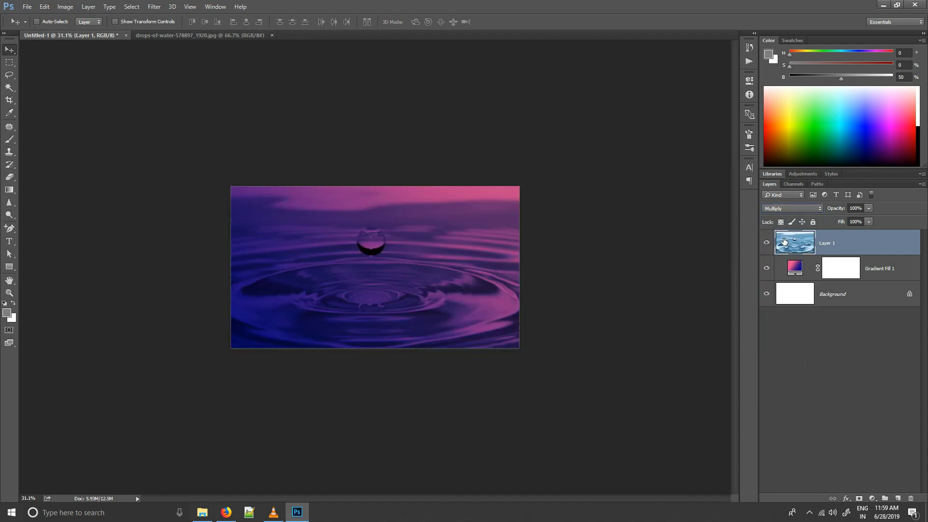
pyautogui.press('3')
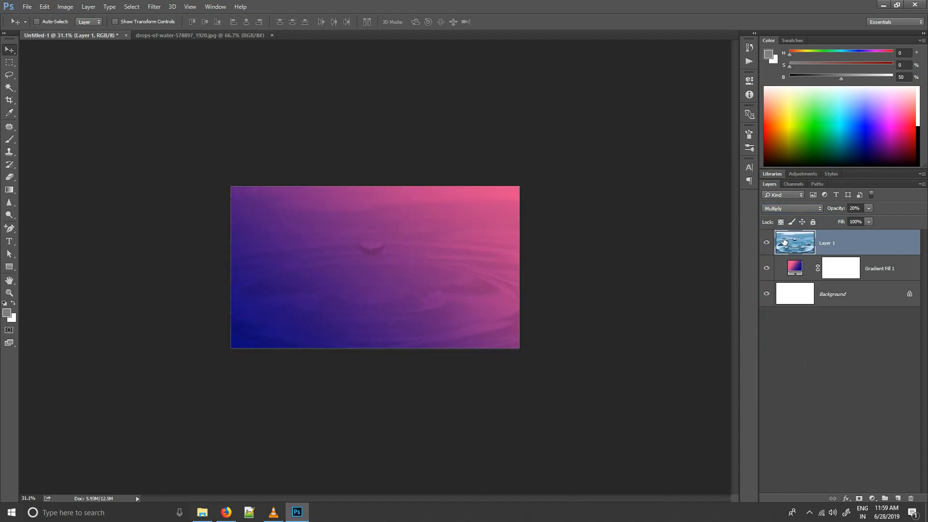
pyautogui.moveTo(315, 307)
pyautogui.mouseDown()
pyautogui.moveTo(321, 285)
pyautogui.moveTo(385, 287)
pyautogui.mouseUp()
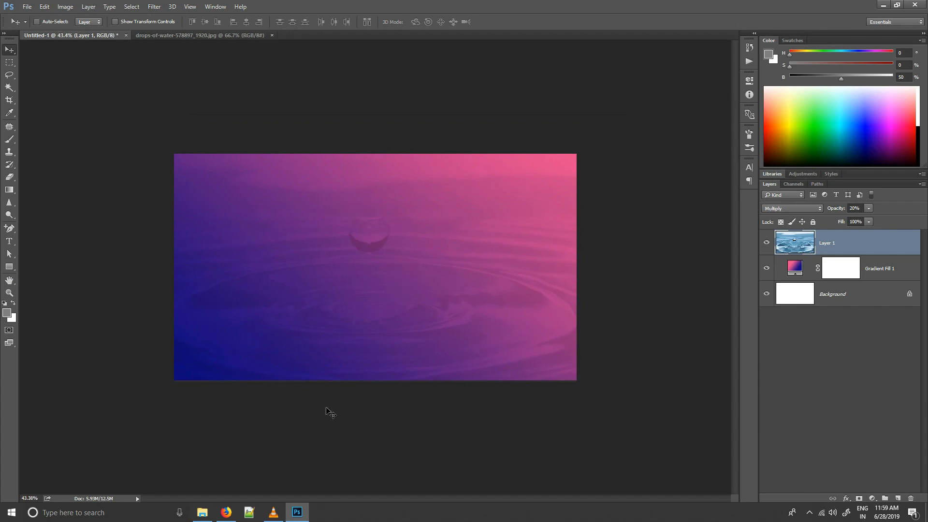
# Drop the gold galaxy-s9 phone PNG into the centre of the banner.
pyautogui.click(205, 513)
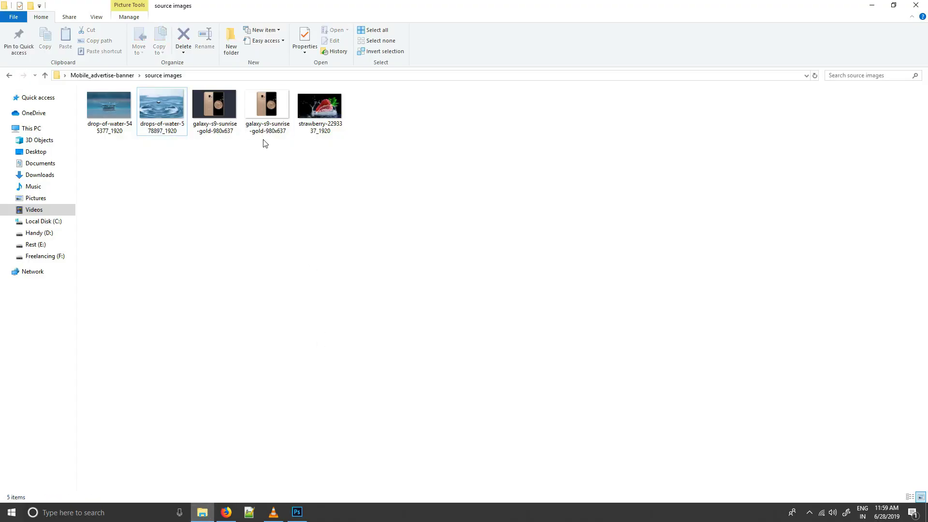
pyautogui.moveTo(265, 129)
pyautogui.mouseDown()
pyautogui.moveTo(332, 285)
pyautogui.moveTo(346, 425)
pyautogui.mouseUp()
pyautogui.moveTo(406, 224)
pyautogui.mouseDown()
pyautogui.moveTo(184, 84)
pyautogui.moveTo(188, 112)
pyautogui.mouseUp()
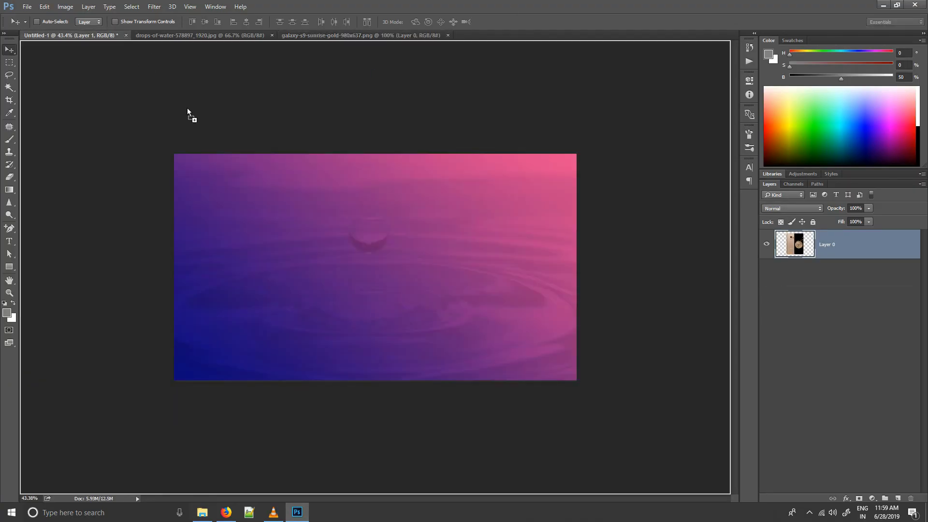
pyautogui.moveTo(402, 286)
pyautogui.mouseDown()
pyautogui.moveTo(392, 265)
pyautogui.moveTo(394, 274)
pyautogui.mouseUp()
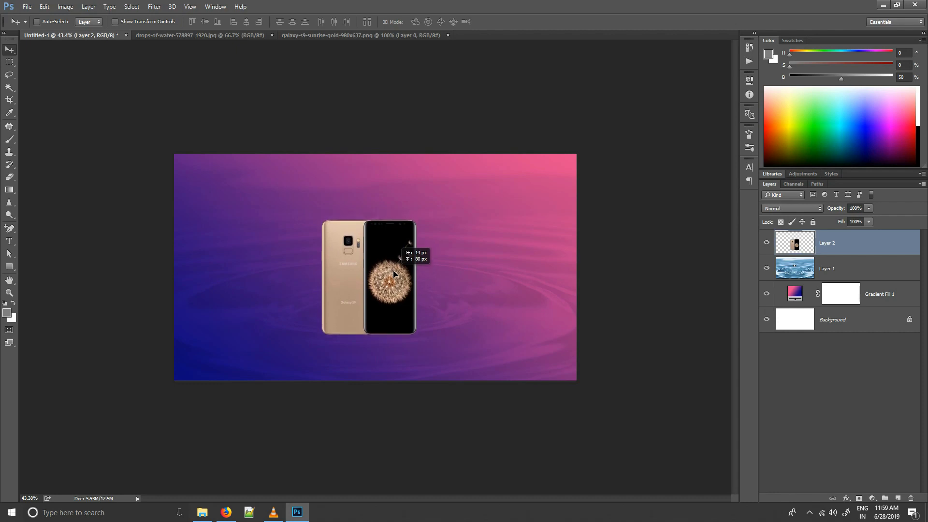
# Shift the water photo slightly, then move the phone and water layers up together.
pyautogui.click(790, 279)
pyautogui.moveTo(507, 306); pyautogui.dragTo(492, 304)
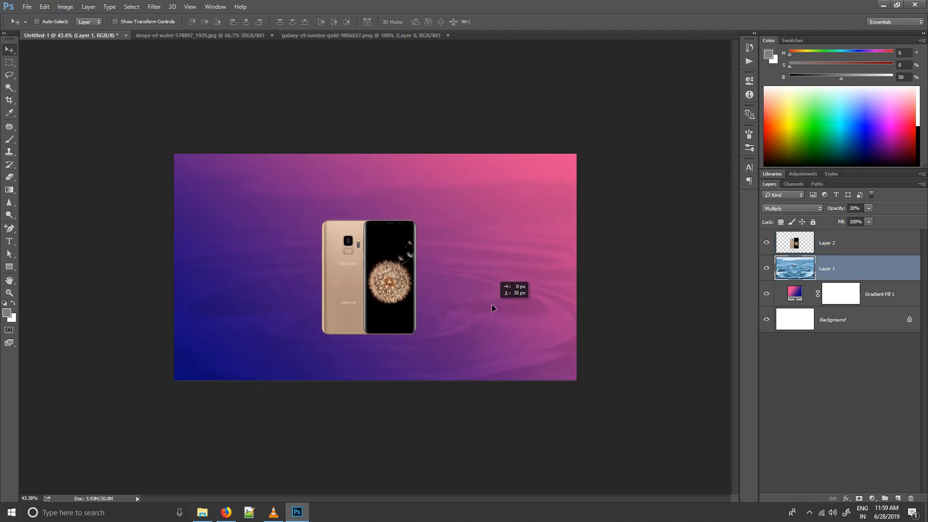
pyautogui.scroll(2, 447, 268)
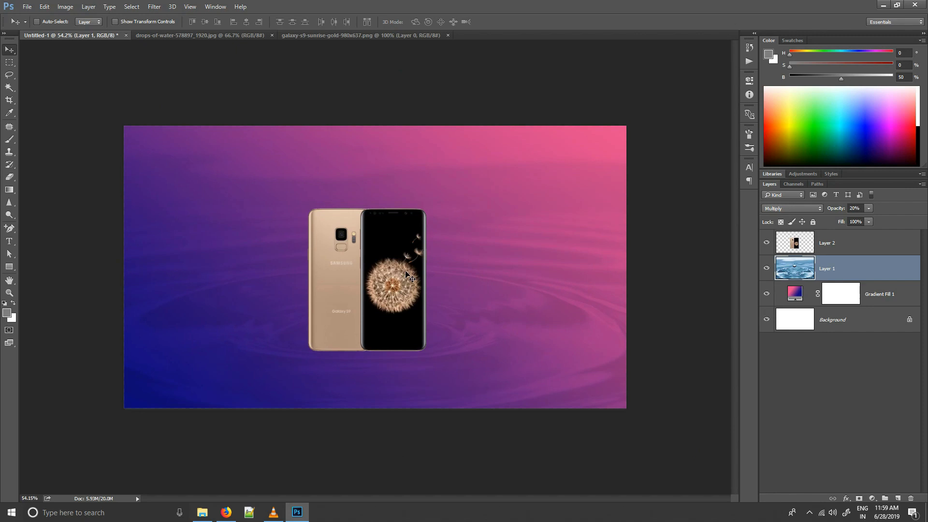
pyautogui.keyDown('ctrl'); pyautogui.keyDown('shift'); pyautogui.click(392, 270); pyautogui.keyUp('shift'); pyautogui.keyUp('ctrl')
pyautogui.moveTo(389, 267); pyautogui.dragTo(391, 261)
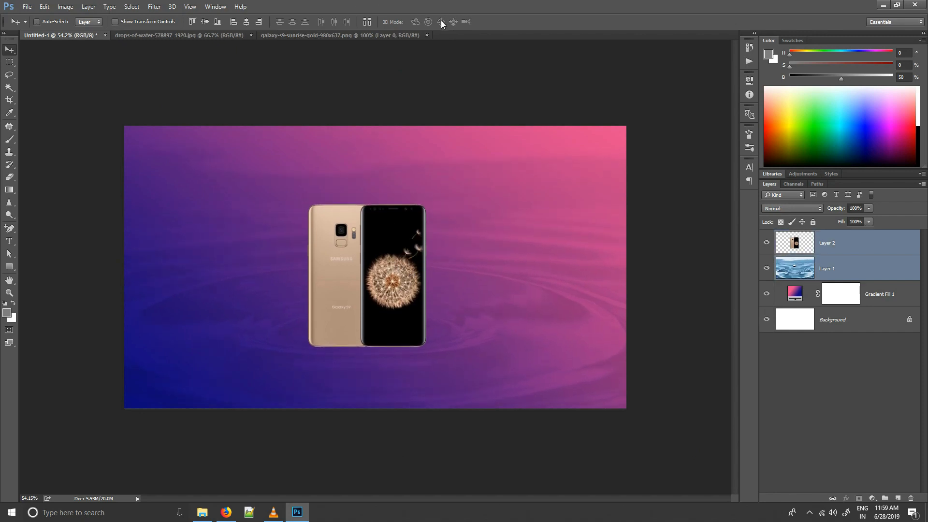
# Close the phone and drops-of-water source documents and pick the splash photo.
pyautogui.click(427, 35)
pyautogui.click(251, 35)
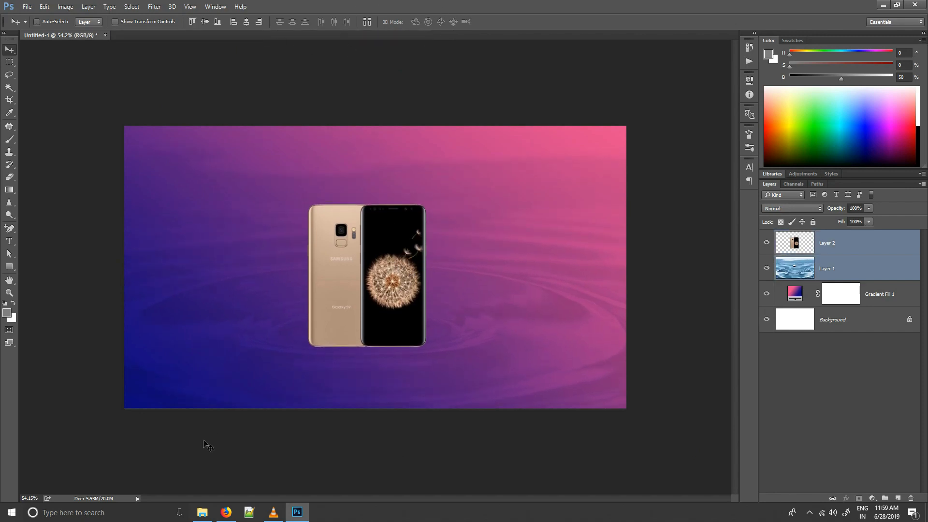
pyautogui.click(199, 513)
# Bring the splash photo into the banner as a layer and desaturate it.
pyautogui.moveTo(119, 102)
pyautogui.mouseDown()
pyautogui.moveTo(290, 431)
pyautogui.moveTo(305, 516)
pyautogui.moveTo(524, 6)
pyautogui.moveTo(430, 230)
pyautogui.mouseUp()
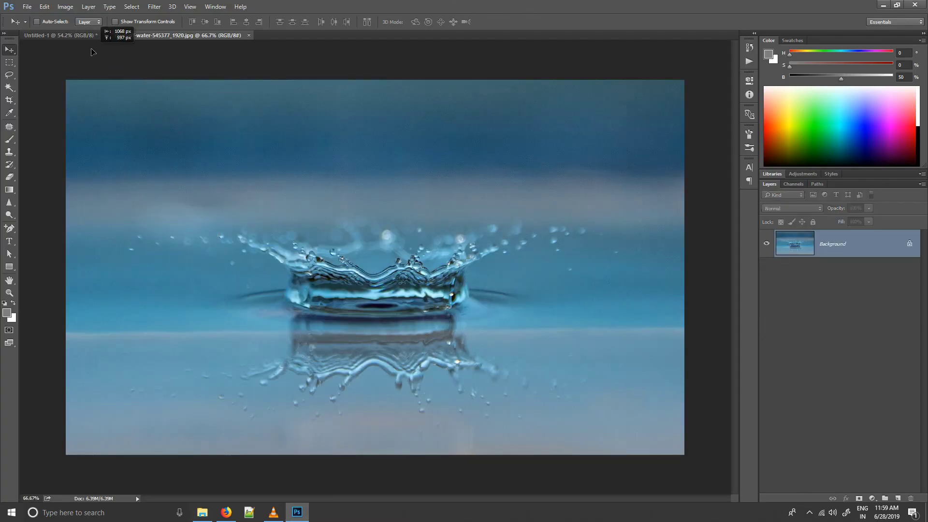
pyautogui.moveTo(92, 52)
pyautogui.mouseDown()
pyautogui.moveTo(80, 39)
pyautogui.moveTo(149, 92)
pyautogui.moveTo(439, 123)
pyautogui.mouseUp()
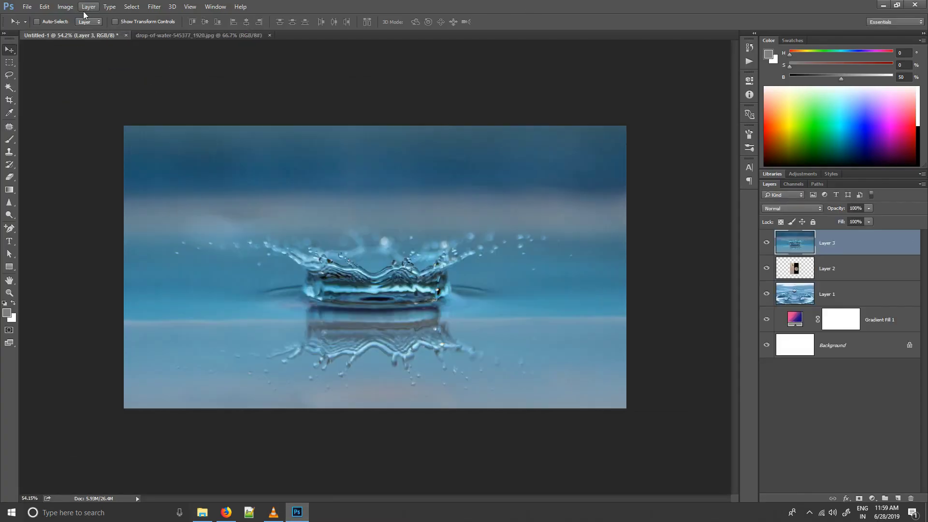
pyautogui.click(66, 9)
pyautogui.moveTo(80, 31)
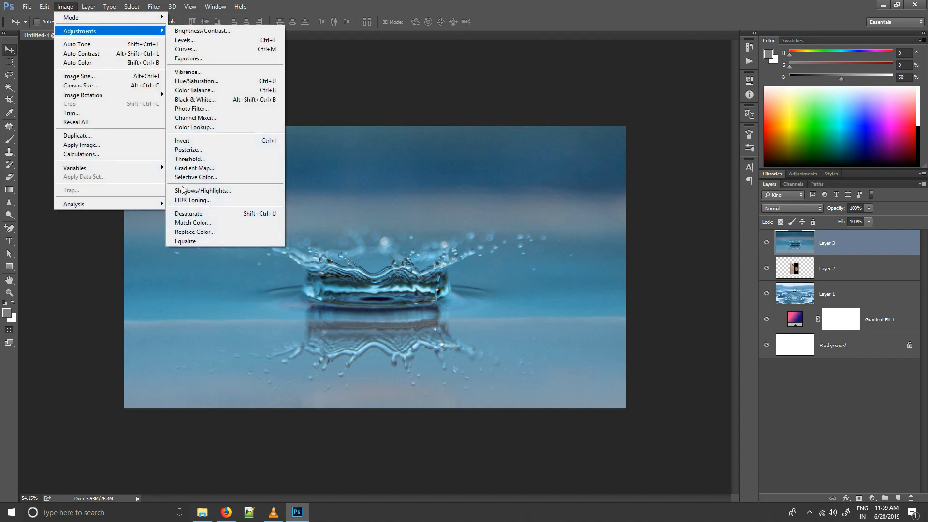
pyautogui.click(187, 217)
# Apply Levels to the splash photo with black 49 and white 167.
pyautogui.click(65, 7)
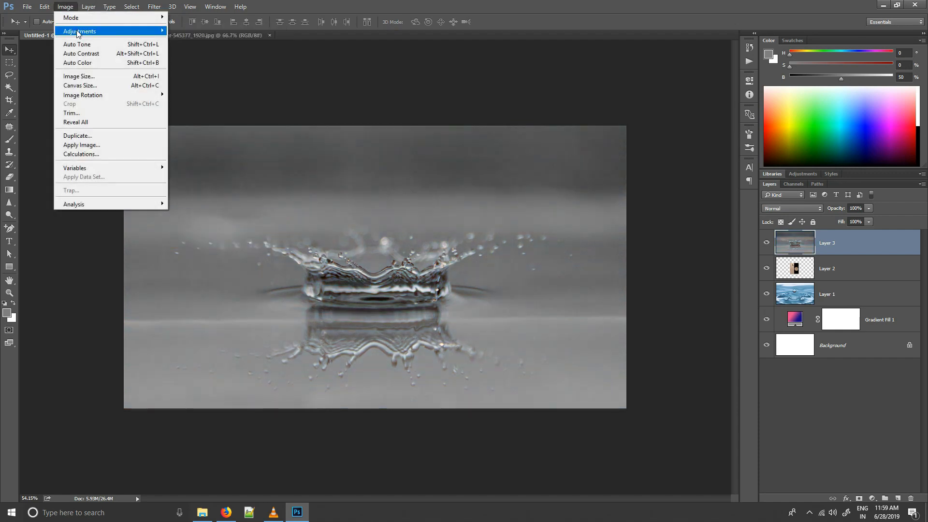
pyautogui.click(217, 40)
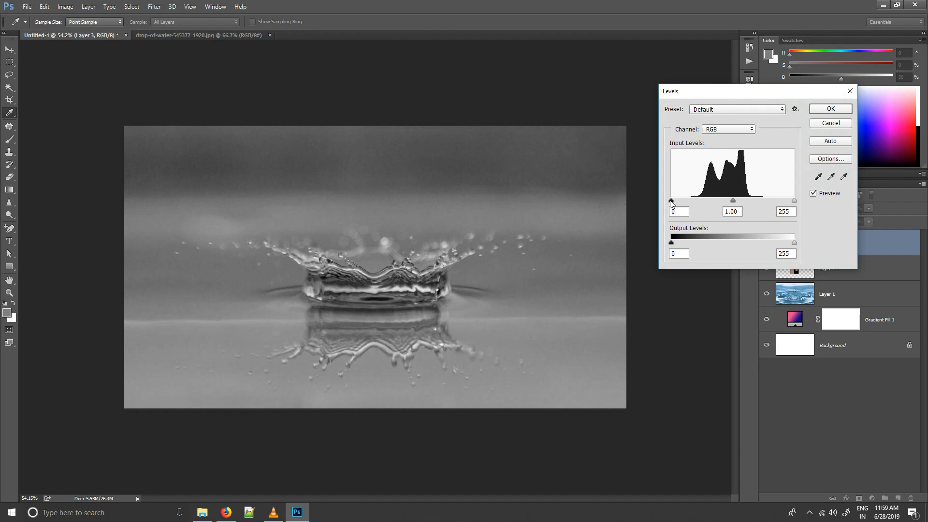
pyautogui.moveTo(671, 200); pyautogui.dragTo(695, 201)
pyautogui.moveTo(794, 200); pyautogui.dragTo(752, 204)
pyautogui.click(827, 110)
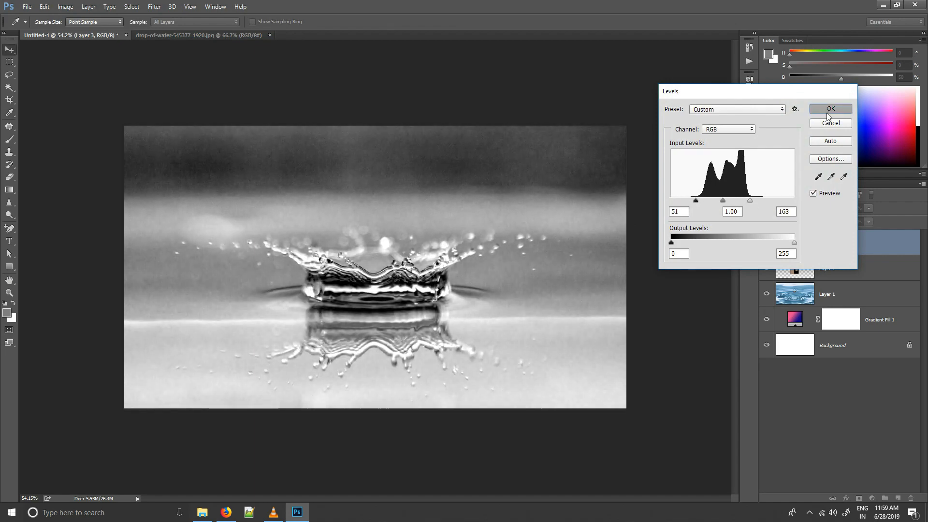
# Set the splash layer to Screen blend mode and hide the phone layer.
pyautogui.click(814, 209)
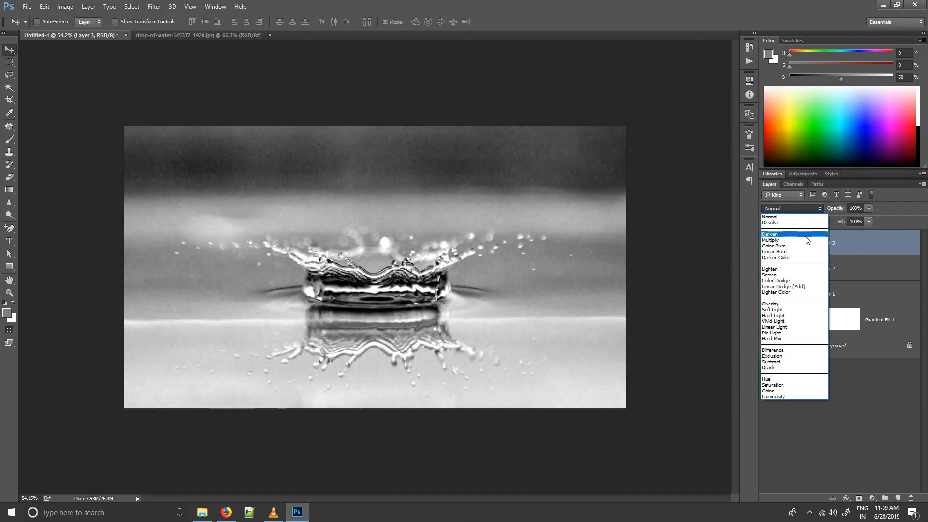
pyautogui.click(770, 275)
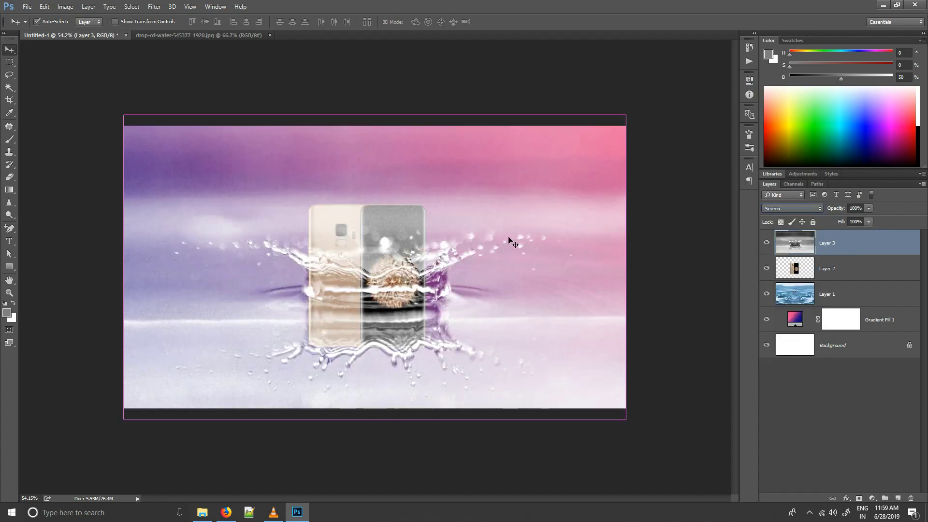
pyautogui.click(767, 269)
# Scale the splash photo down around its centre.
pyautogui.hotkey('ctrl', 't')
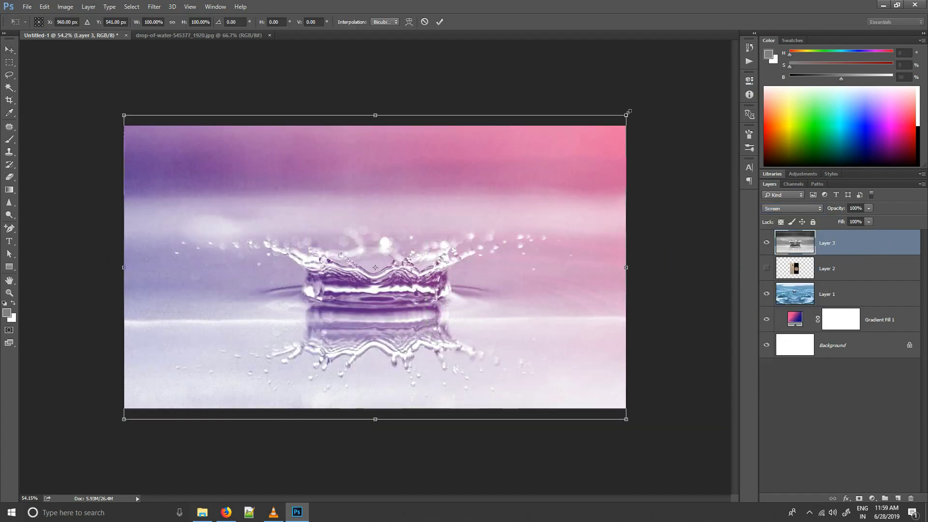
pyautogui.moveTo(628, 114); pyautogui.dragTo(566, 174)
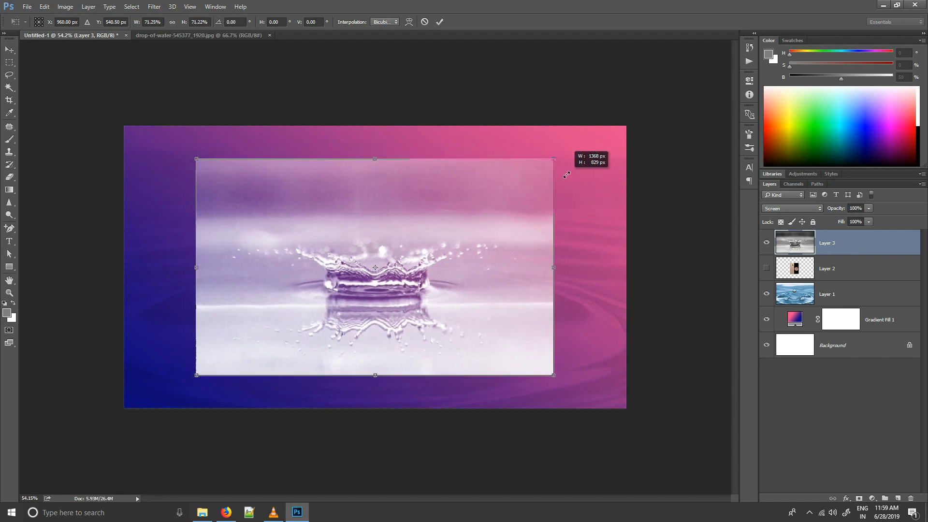
pyautogui.press('Return')
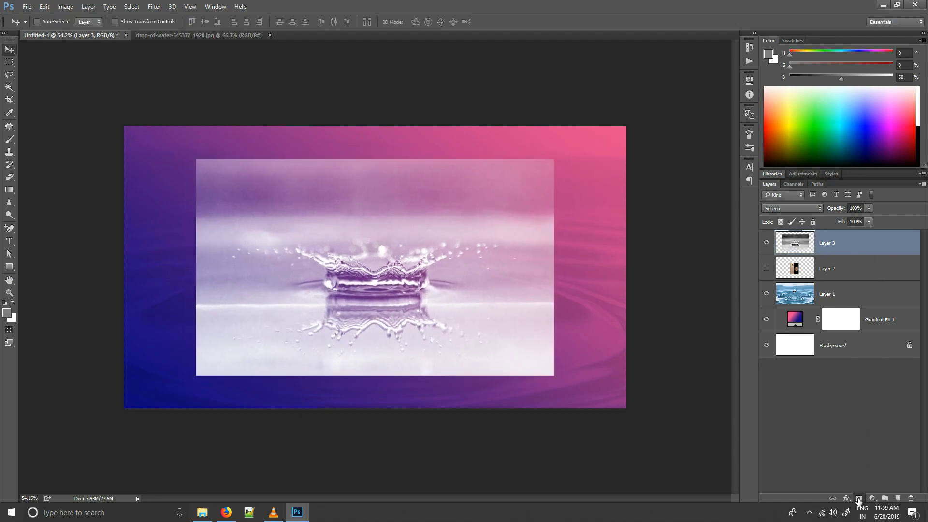
# Mask the splash photo's edges with a large black brush and set it to Overlay.
pyautogui.click(858, 499)
pyautogui.press('d')
pyautogui.press('b')
pyautogui.moveTo(305, 190); pyautogui.dragTo(308, 191)
pyautogui.moveTo(256, 118)
pyautogui.mouseDown()
pyautogui.moveTo(575, 221)
pyautogui.moveTo(587, 321)
pyautogui.moveTo(541, 409)
pyautogui.moveTo(435, 389)
pyautogui.moveTo(270, 380)
pyautogui.moveTo(166, 249)
pyautogui.moveTo(173, 327)
pyautogui.moveTo(163, 235)
pyautogui.moveTo(263, 176)
pyautogui.moveTo(466, 186)
pyautogui.moveTo(186, 218)
pyautogui.moveTo(230, 339)
pyautogui.moveTo(227, 307)
pyautogui.moveTo(314, 384)
pyautogui.moveTo(601, 312)
pyautogui.moveTo(533, 285)
pyautogui.moveTo(518, 246)
pyautogui.mouseUp()
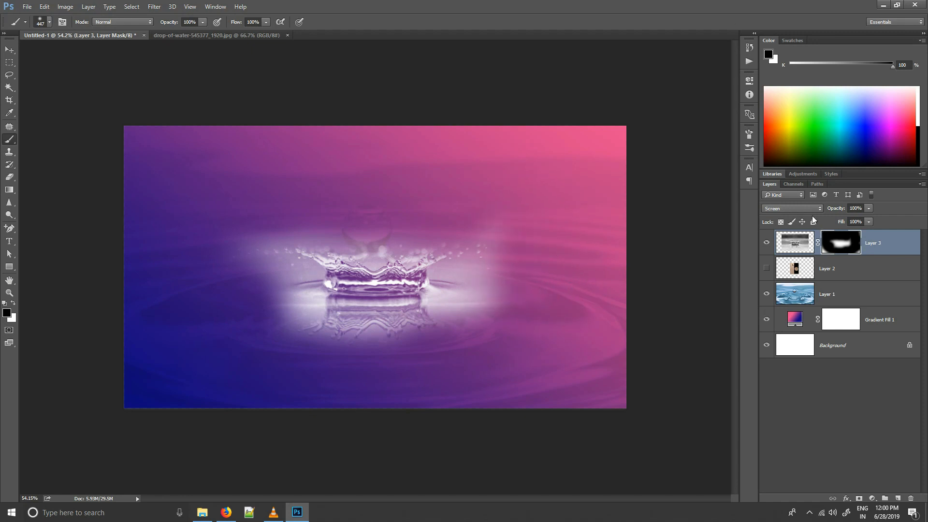
pyautogui.click(792, 208)
pyautogui.click(785, 302)
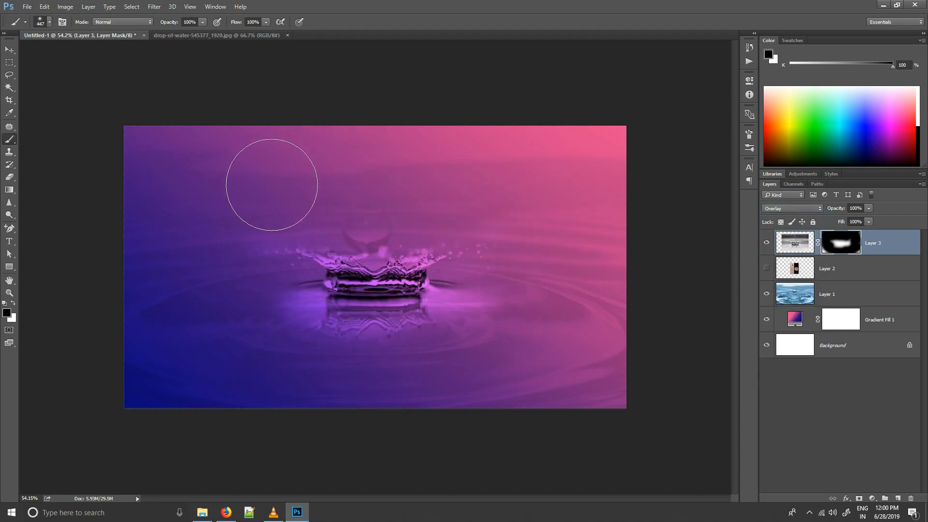
pyautogui.moveTo(282, 290); pyautogui.dragTo(254, 298)
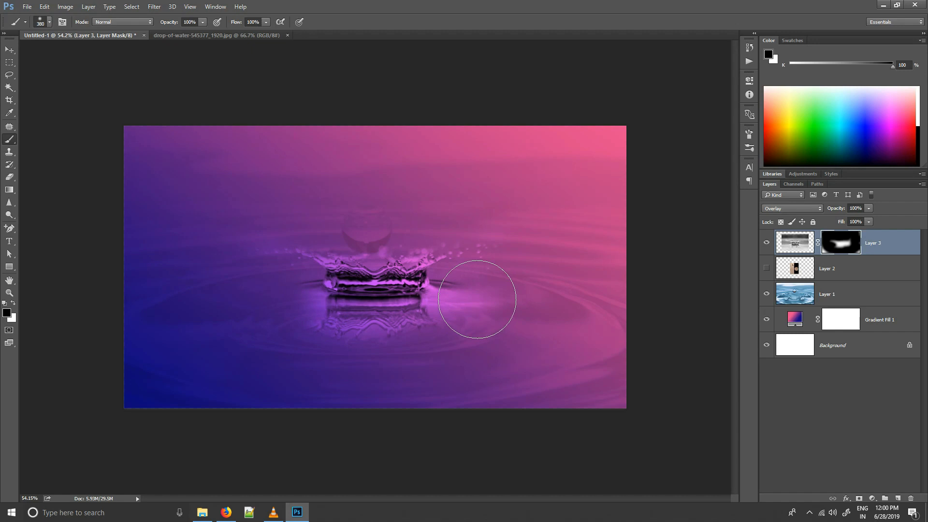
# Touch up the mask with a smaller white brush and nudge the splash photo.
pyautogui.press('x')
pyautogui.keyDown('alt'); pyautogui.rightClick(321, 281); pyautogui.keyUp('alt')
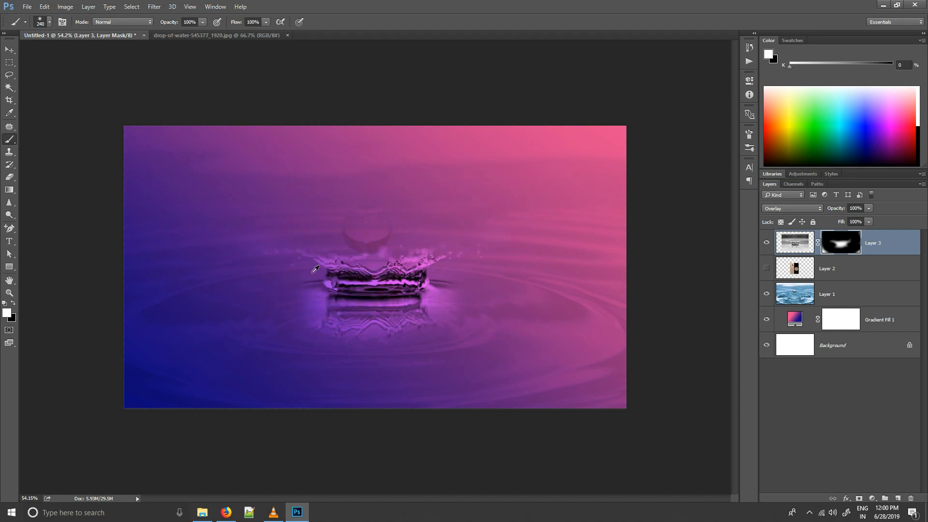
pyautogui.moveTo(316, 269)
pyautogui.mouseDown()
pyautogui.moveTo(297, 270)
pyautogui.moveTo(294, 255)
pyautogui.mouseUp()
pyautogui.scroll(1, 460, 289)
pyautogui.press('v')
pyautogui.moveTo(401, 291); pyautogui.dragTo(408, 266)
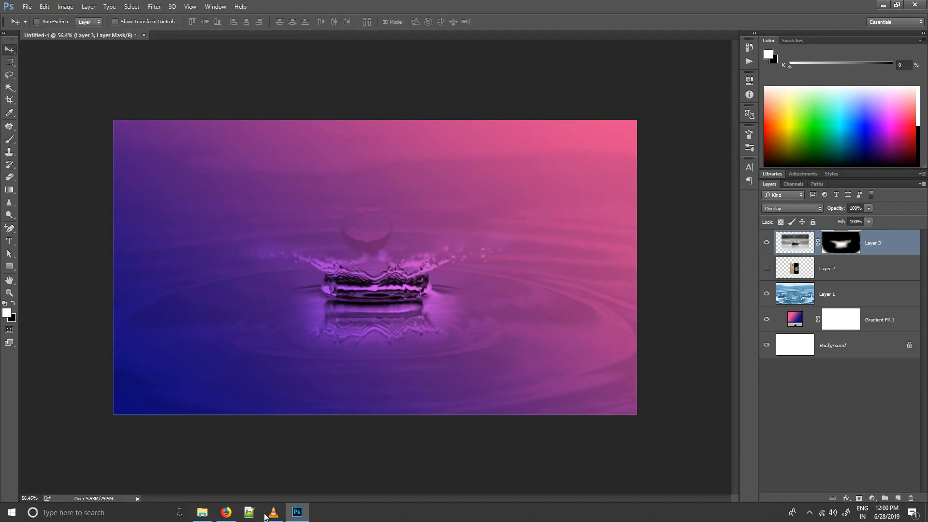
# Drop strawberry.jpg into the banner and move the phone layer to the top.
pyautogui.click(195, 512)
pyautogui.moveTo(319, 108)
pyautogui.mouseDown()
pyautogui.moveTo(297, 518)
pyautogui.moveTo(445, 206)
pyautogui.mouseUp()
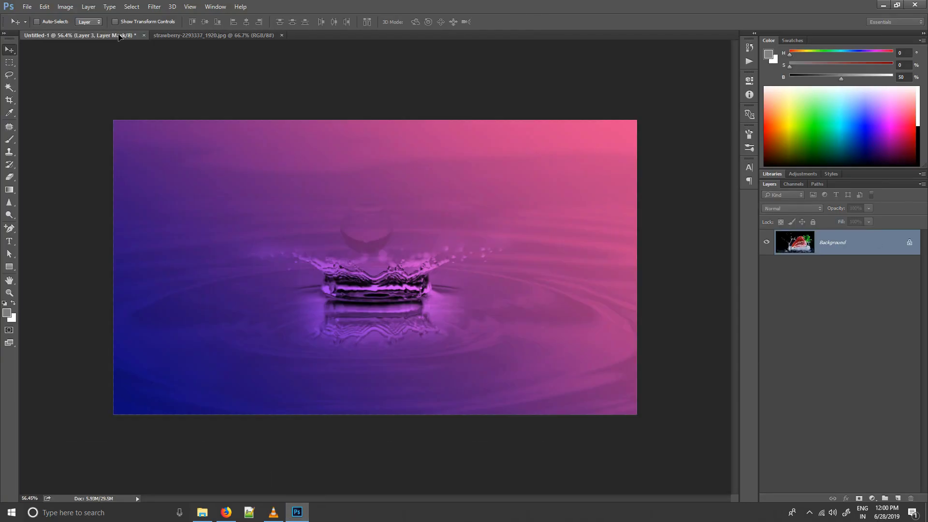
pyautogui.moveTo(224, 100); pyautogui.dragTo(353, 165)
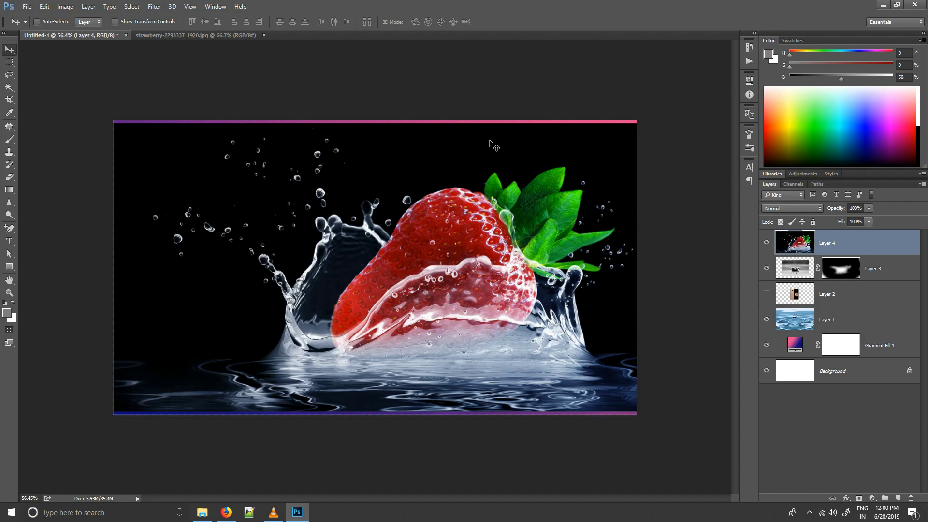
pyautogui.moveTo(849, 296); pyautogui.dragTo(852, 236)
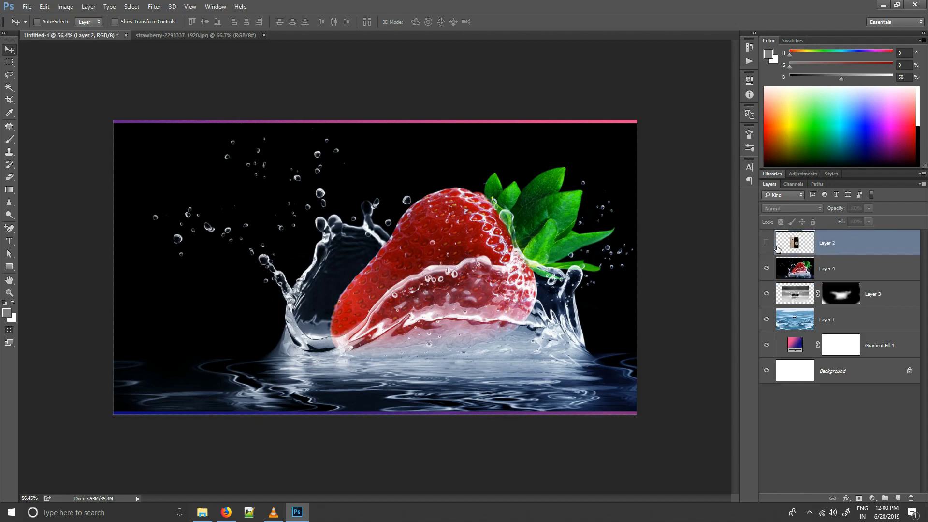
# Show the phone again, convert the strawberry layer to a smart object, and set Screen mode.
pyautogui.click(766, 243)
pyautogui.rightClick(857, 274)
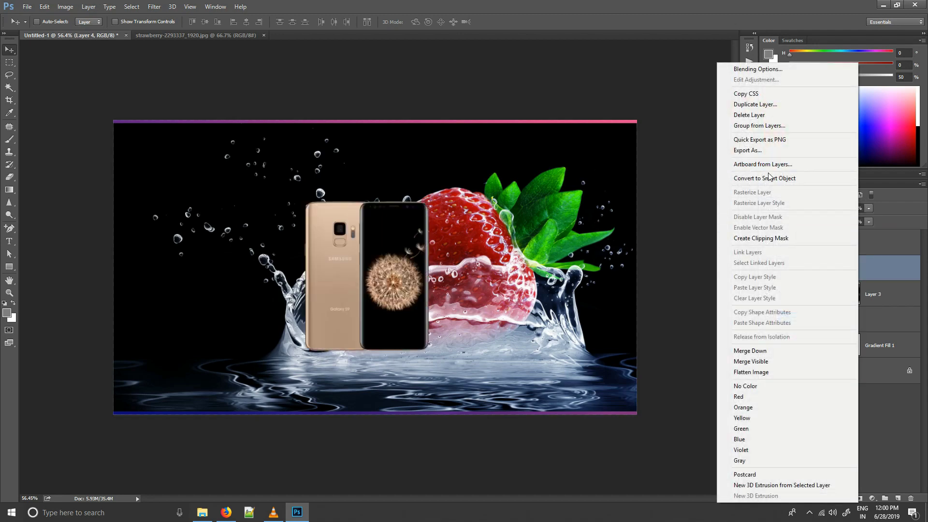
pyautogui.click(766, 179)
pyautogui.click(808, 205)
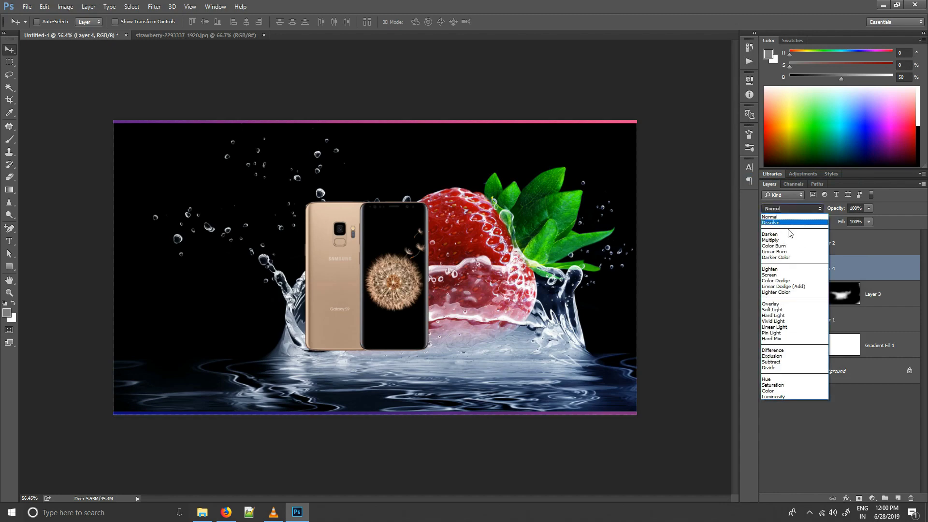
pyautogui.click(793, 268)
# Scale the strawberry splash down and place it behind the phone.
pyautogui.hotkey('ctrl', 't')
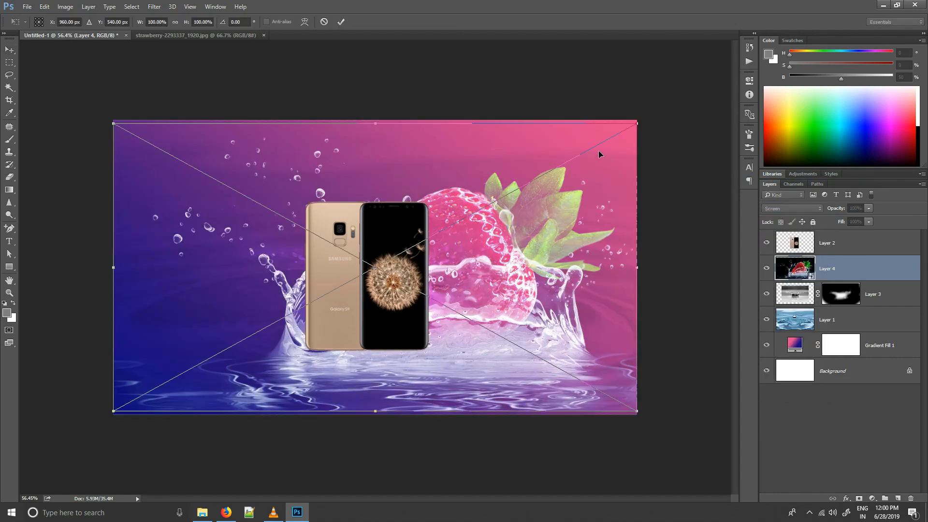
pyautogui.moveTo(639, 123); pyautogui.dragTo(534, 186)
pyautogui.moveTo(534, 228); pyautogui.dragTo(449, 262)
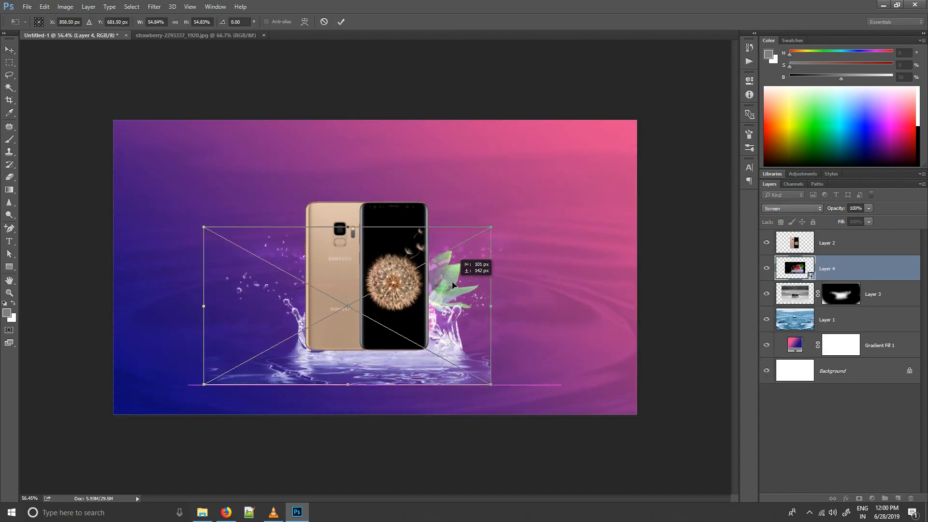
pyautogui.moveTo(486, 200); pyautogui.dragTo(542, 170)
pyautogui.scroll(2, 542, 171)
pyautogui.moveTo(461, 272); pyautogui.dragTo(429, 280)
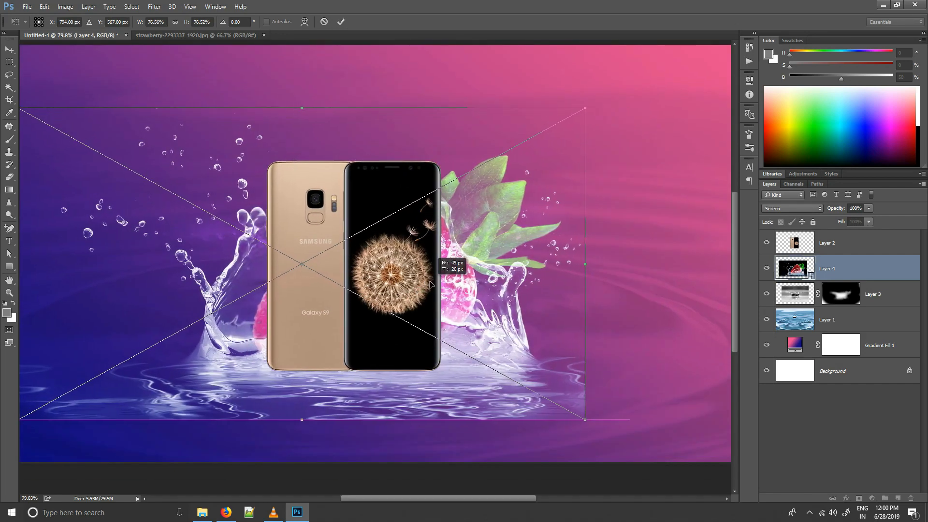
pyautogui.moveTo(585, 110); pyautogui.dragTo(560, 118)
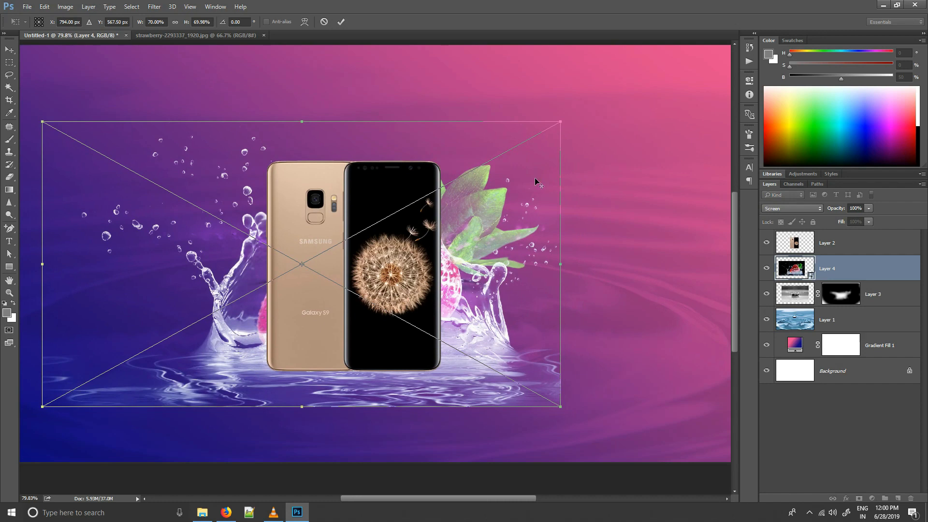
pyautogui.moveTo(495, 205); pyautogui.dragTo(503, 216)
pyautogui.moveTo(567, 129); pyautogui.dragTo(555, 131)
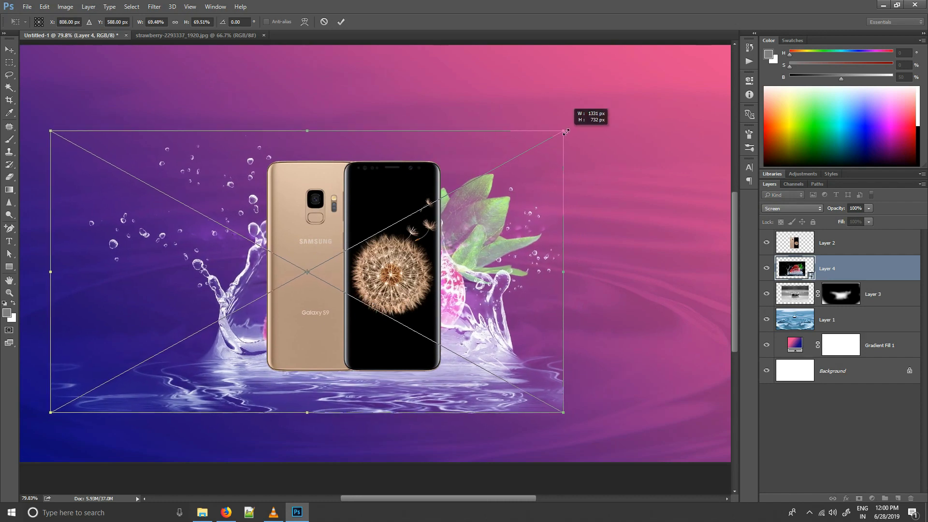
pyautogui.moveTo(502, 208); pyautogui.dragTo(503, 211)
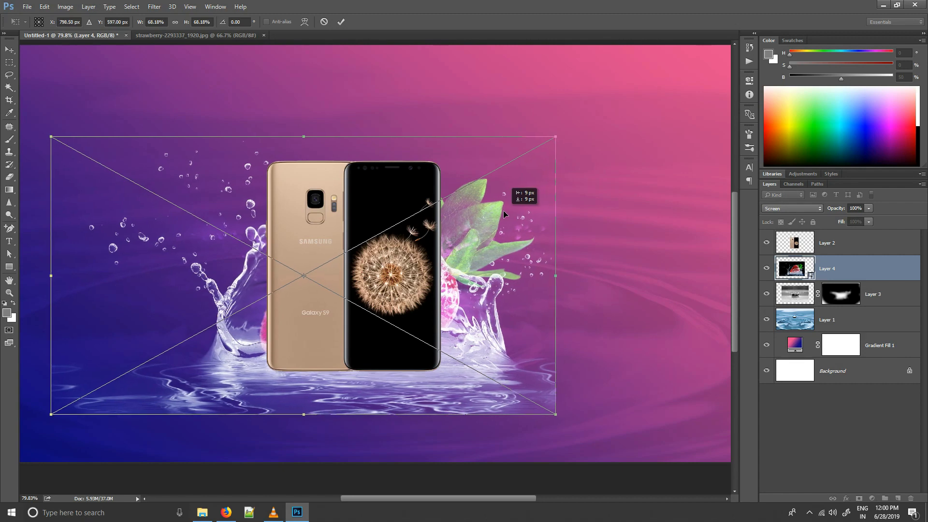
pyautogui.press('Return')
# Fit the banner in view and fine-tune the splash position under the phone.
pyautogui.hotkey('ctrl', '0')
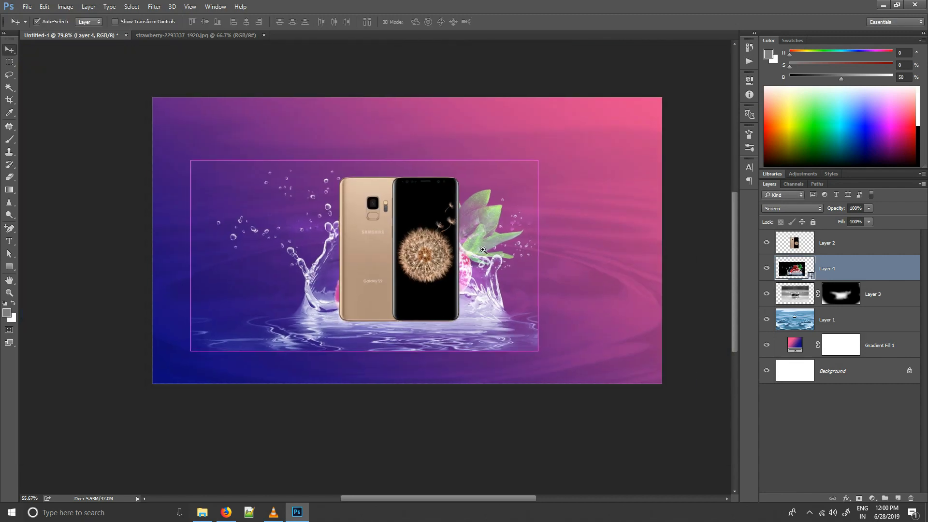
pyautogui.moveTo(495, 257); pyautogui.dragTo(500, 259)
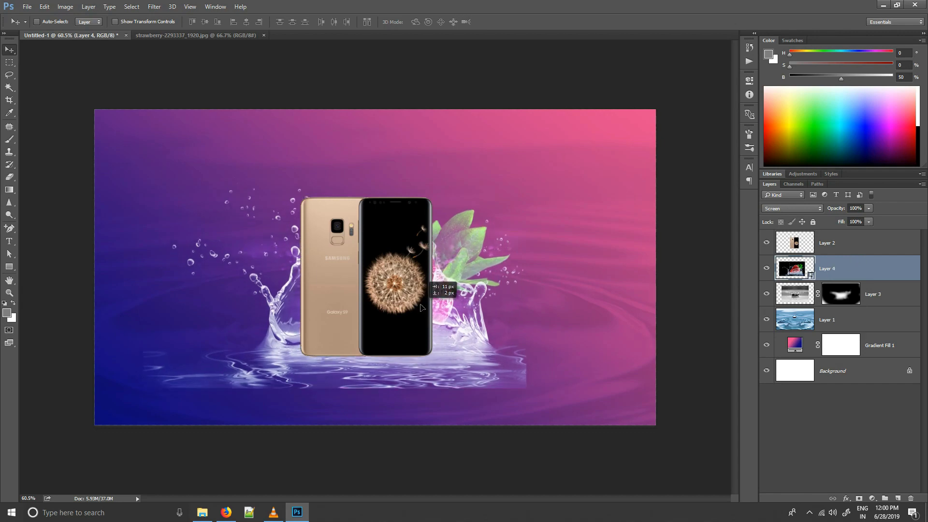
pyautogui.moveTo(420, 307); pyautogui.dragTo(423, 304)
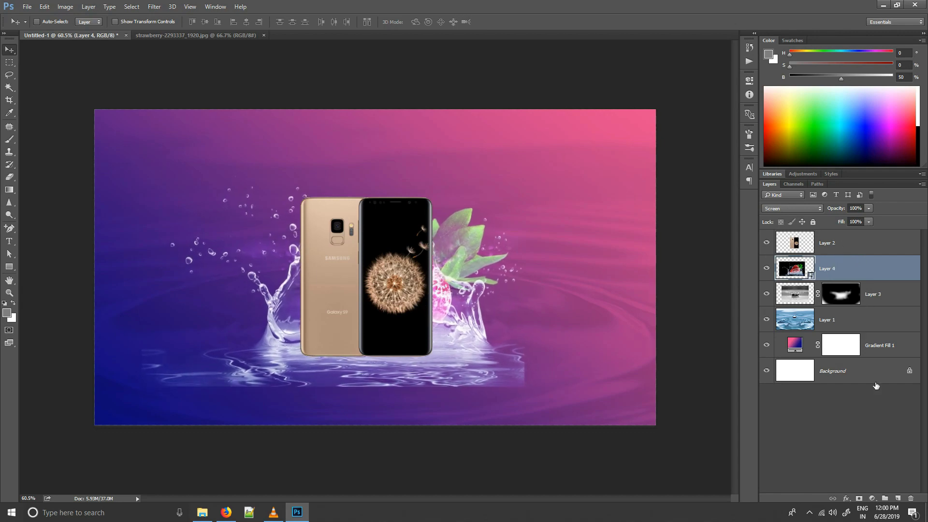
# Add a Hue/Saturation layer clipped to Layer 4 with Saturation -100.
pyautogui.click(871, 499)
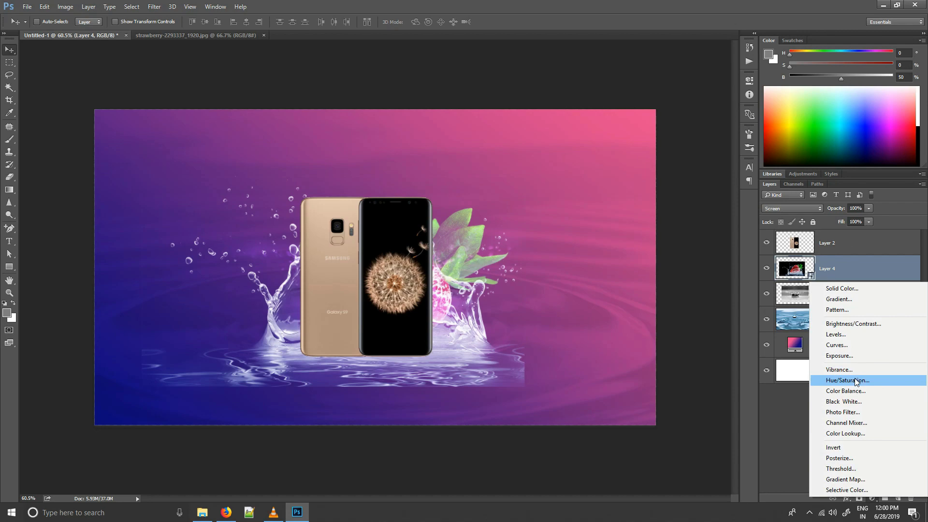
pyautogui.click(856, 381)
pyautogui.keyDown('alt'); pyautogui.click(875, 277); pyautogui.keyUp('alt')
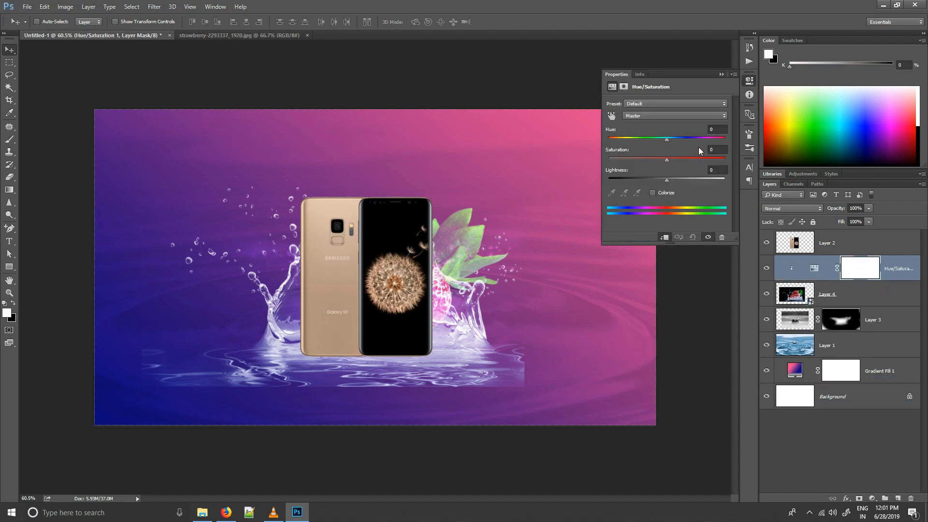
pyautogui.moveTo(666, 164); pyautogui.dragTo(637, 153)
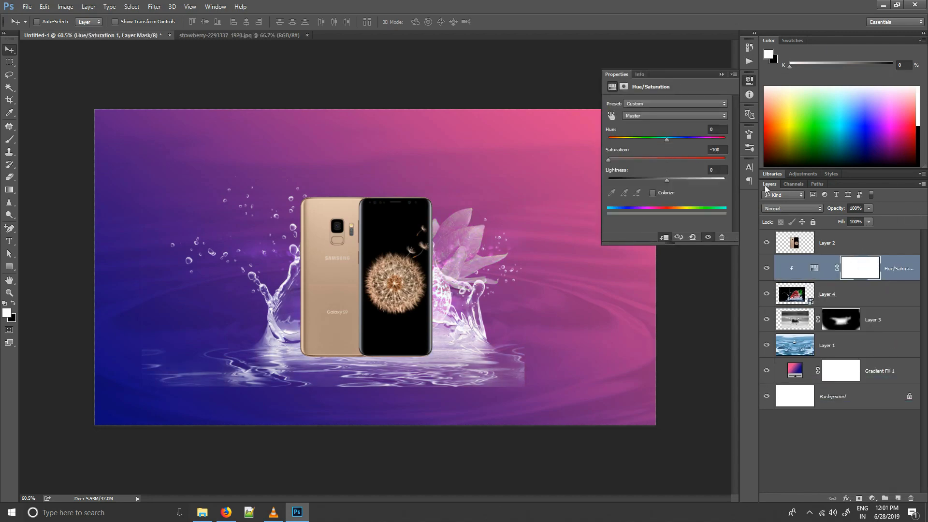
# Mask Layer 4 and paint out the lower-left splash and the right ripple reflection.
pyautogui.click(823, 294)
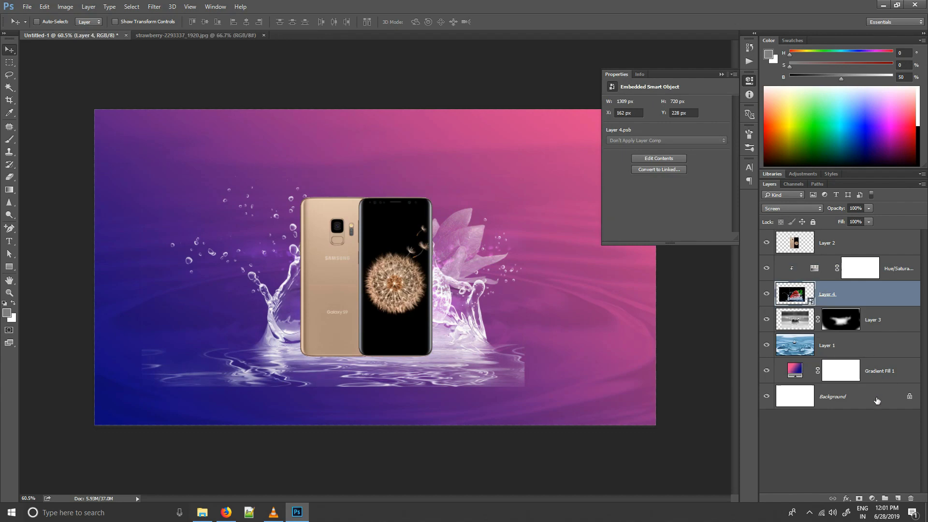
pyautogui.click(858, 498)
pyautogui.press('b')
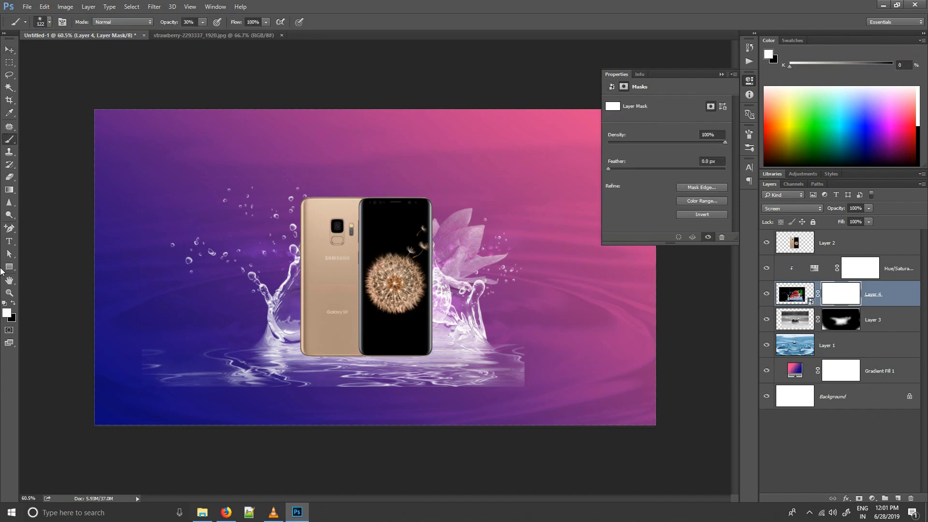
pyautogui.moveTo(182, 341)
pyautogui.mouseDown()
pyautogui.moveTo(218, 345)
pyautogui.moveTo(155, 383)
pyautogui.mouseUp()
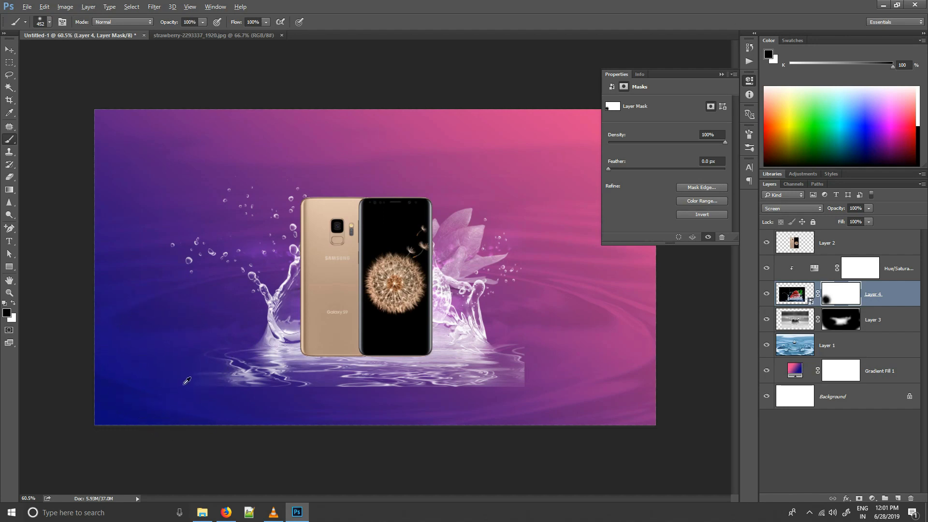
pyautogui.moveTo(248, 396); pyautogui.dragTo(304, 403)
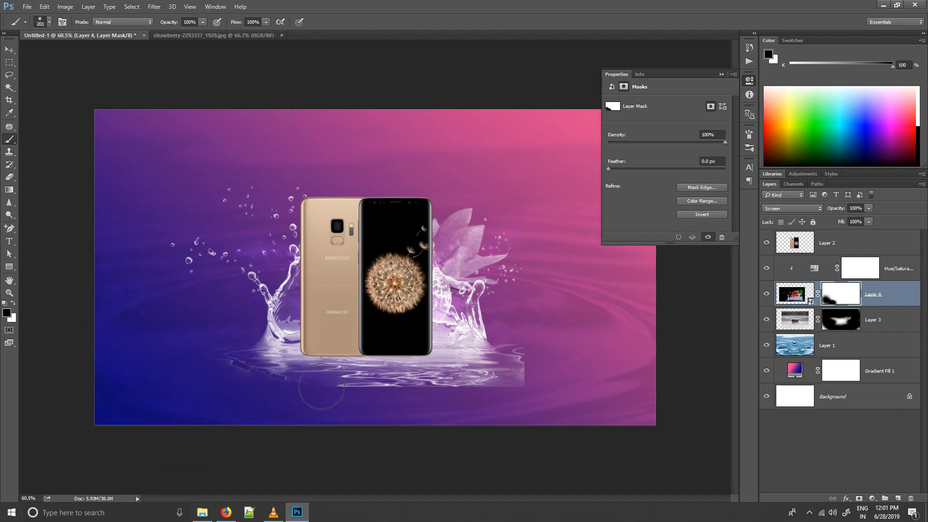
pyautogui.moveTo(389, 416)
pyautogui.mouseDown()
pyautogui.moveTo(491, 394)
pyautogui.moveTo(536, 355)
pyautogui.mouseUp()
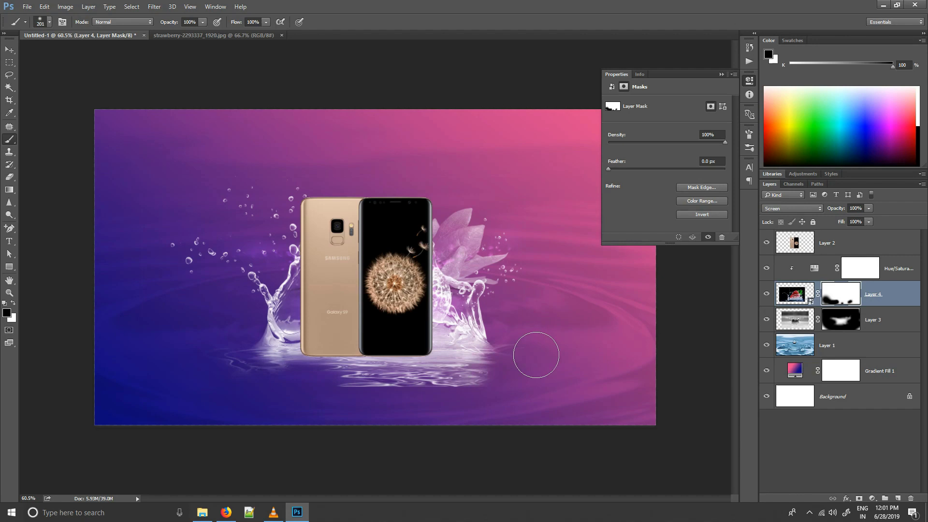
pyautogui.scroll(5, 530, 332)
pyautogui.scroll(1, 471, 232)
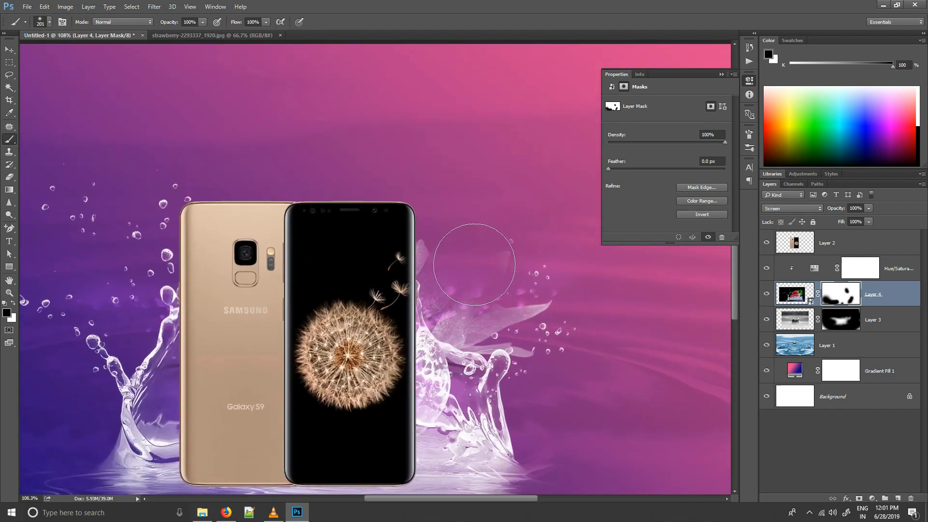
# Paint out the leaf-shaped splash beside the phone's right edge and hide Layer 3.
pyautogui.moveTo(440, 272); pyautogui.dragTo(425, 312)
pyautogui.moveTo(425, 276)
pyautogui.mouseDown()
pyautogui.moveTo(435, 341)
pyautogui.moveTo(431, 310)
pyautogui.moveTo(495, 277)
pyautogui.mouseUp()
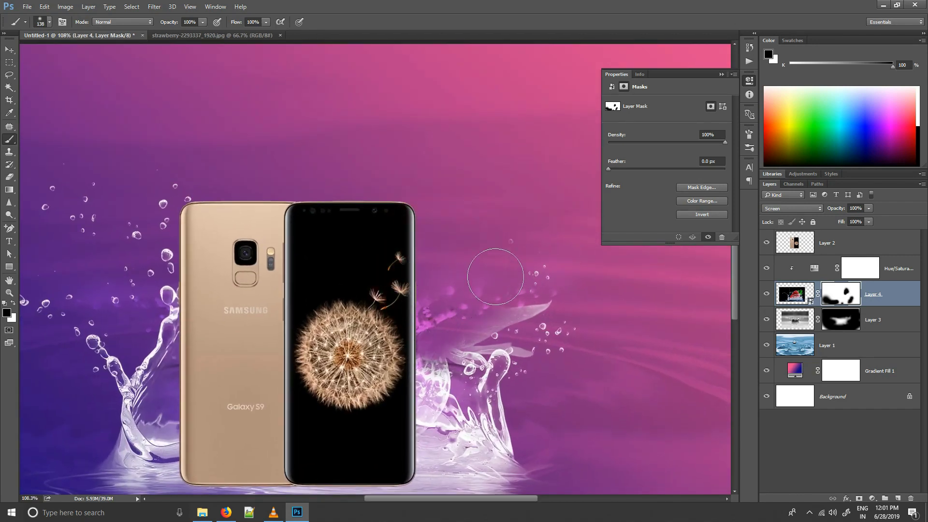
pyautogui.click(767, 323)
pyautogui.moveTo(500, 322); pyautogui.dragTo(584, 301)
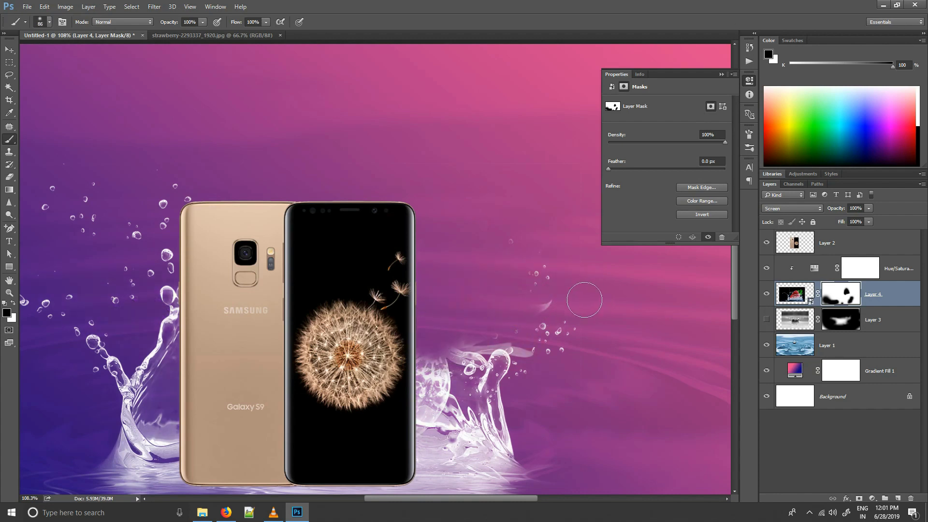
pyautogui.press('[')
pyautogui.press('[')
pyautogui.press('[')
pyautogui.moveTo(508, 334); pyautogui.dragTo(464, 350)
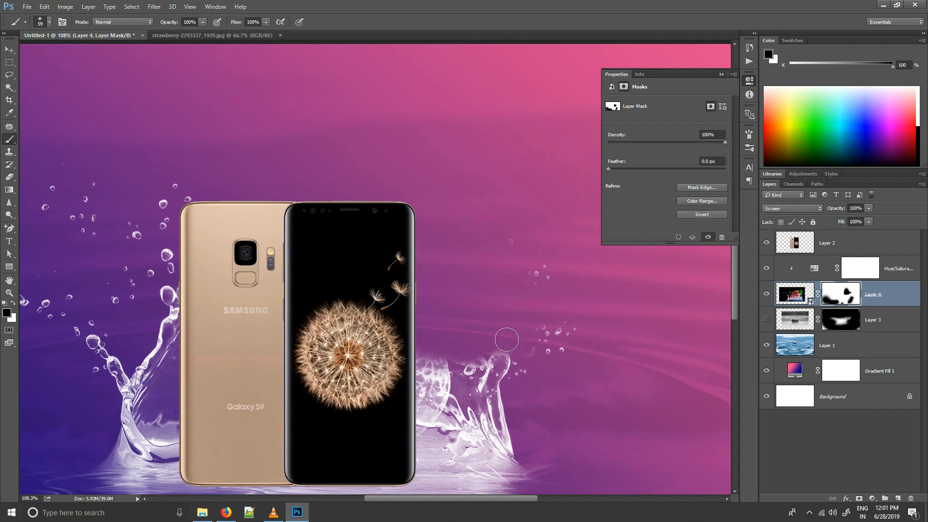
pyautogui.moveTo(416, 345); pyautogui.dragTo(428, 351)
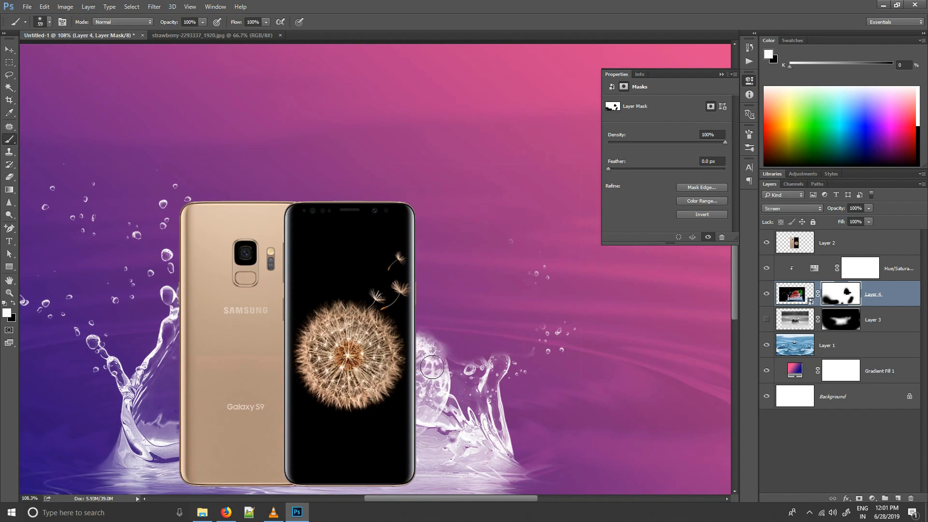
pyautogui.moveTo(407, 315)
pyautogui.mouseDown()
pyautogui.moveTo(444, 340)
pyautogui.moveTo(415, 329)
pyautogui.mouseUp()
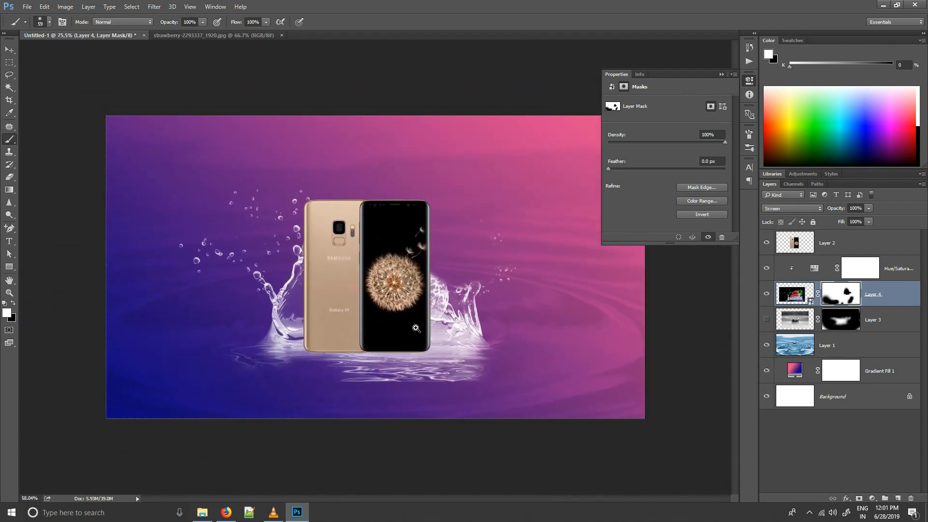
# Scale the splash layer to about 97% and nudge it down-right.
pyautogui.hotkey('ctrl', 'alt', 'z')
pyautogui.hotkey('ctrl', 'alt', 'z')
pyautogui.hotkey('ctrl', 't')
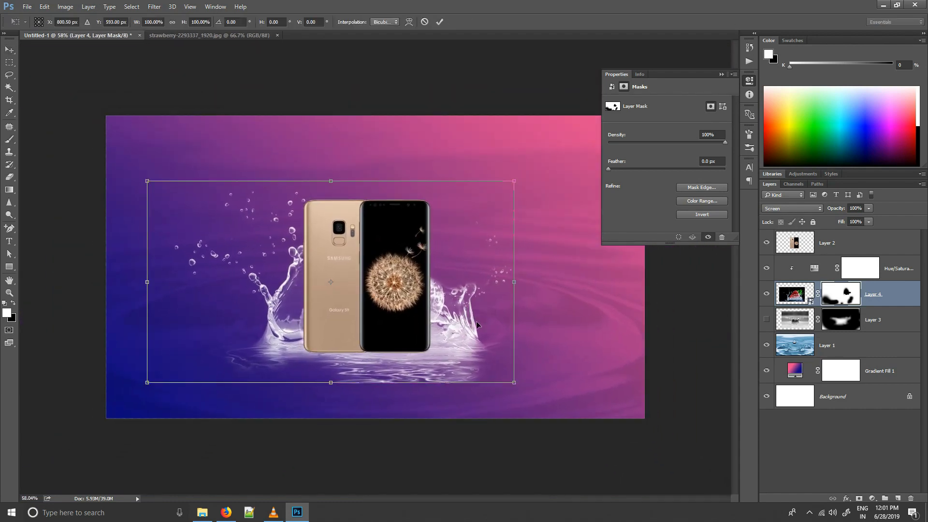
pyautogui.moveTo(515, 380); pyautogui.dragTo(511, 378)
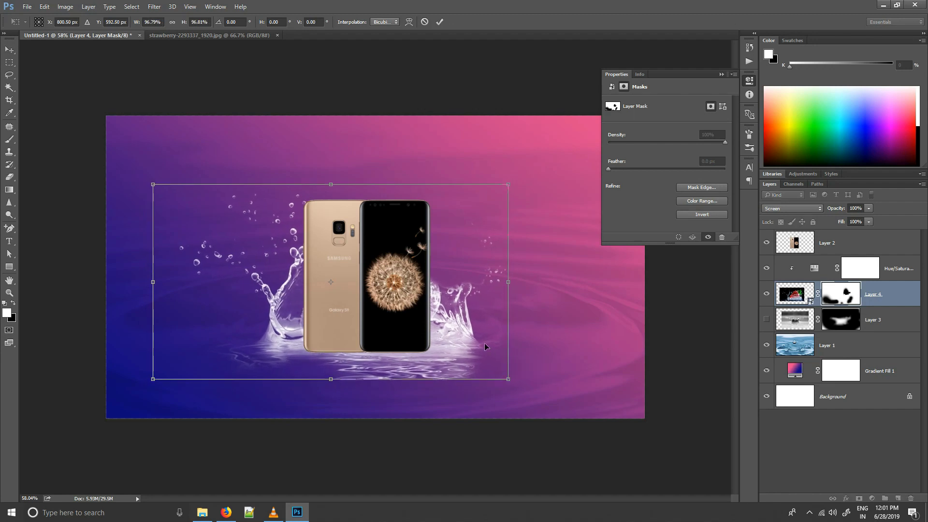
pyautogui.moveTo(483, 341); pyautogui.dragTo(488, 344)
pyautogui.press('Return')
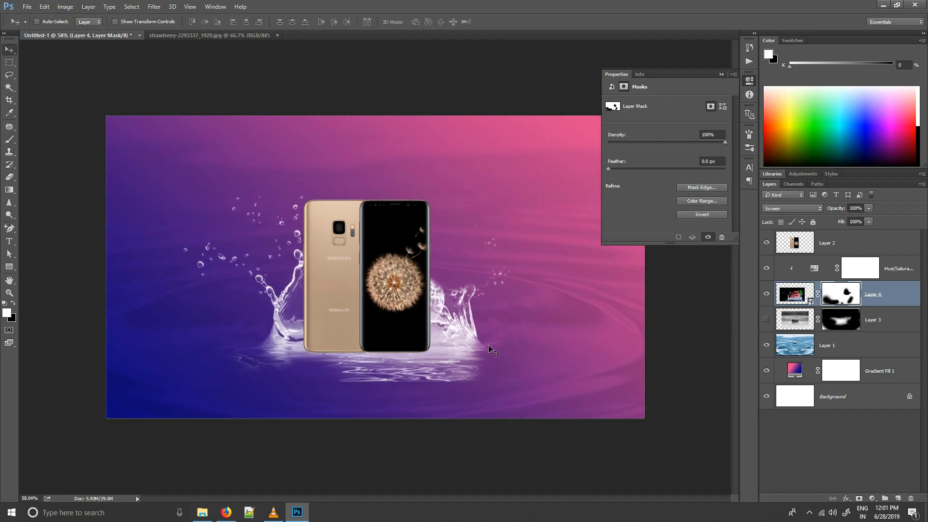
pyautogui.scroll(1, 401, 265)
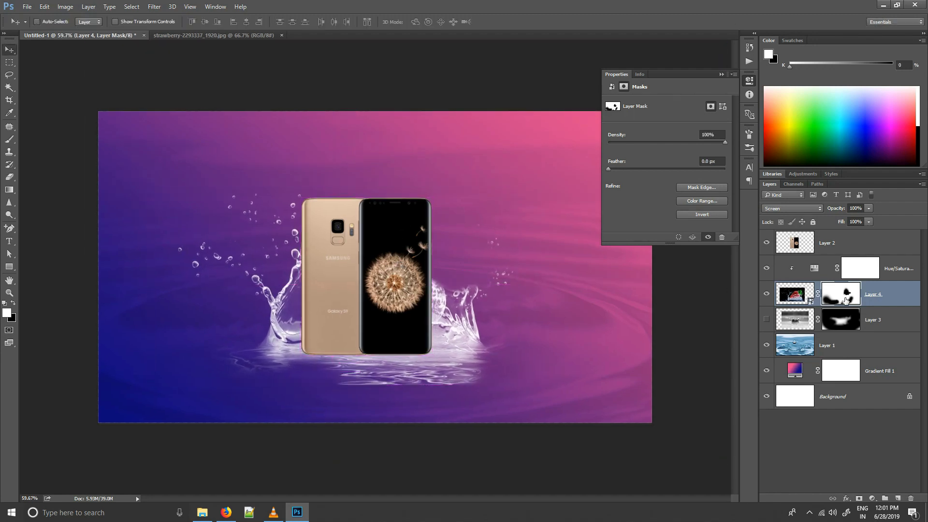
# Switch back to a resized brush painting in black.
pyautogui.press('b')
pyautogui.moveTo(497, 245); pyautogui.dragTo(485, 242)
pyautogui.press('x')
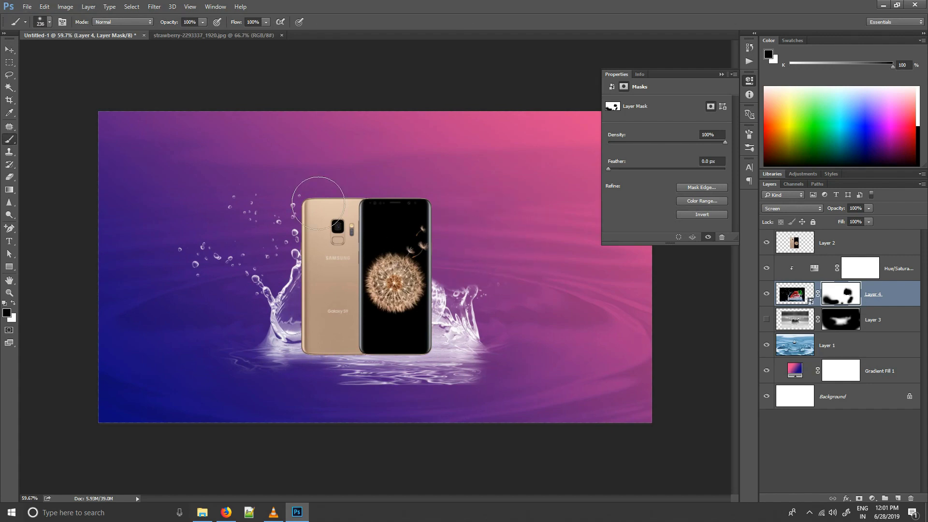
pyautogui.scroll(-5, 410, 259)
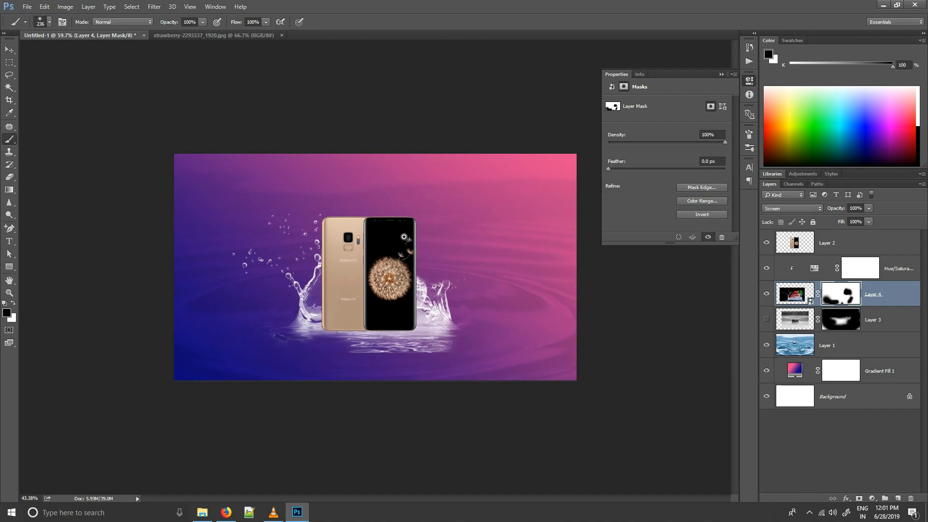
# Duplicate Layer 4 above Layer 2, flip the copy horizontally, and move it right.
pyautogui.press('v')
pyautogui.moveTo(885, 289); pyautogui.dragTo(878, 240)
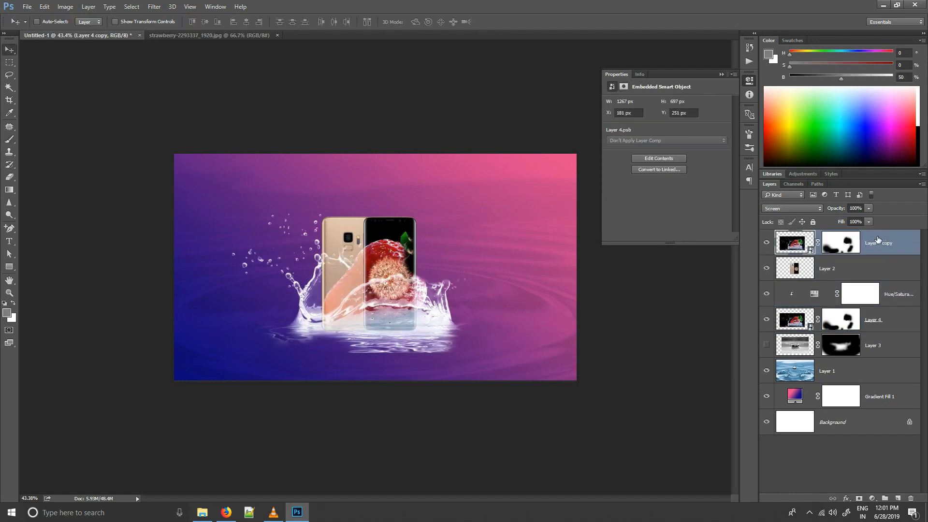
pyautogui.hotkey('ctrl', 't')
pyautogui.rightClick(377, 256)
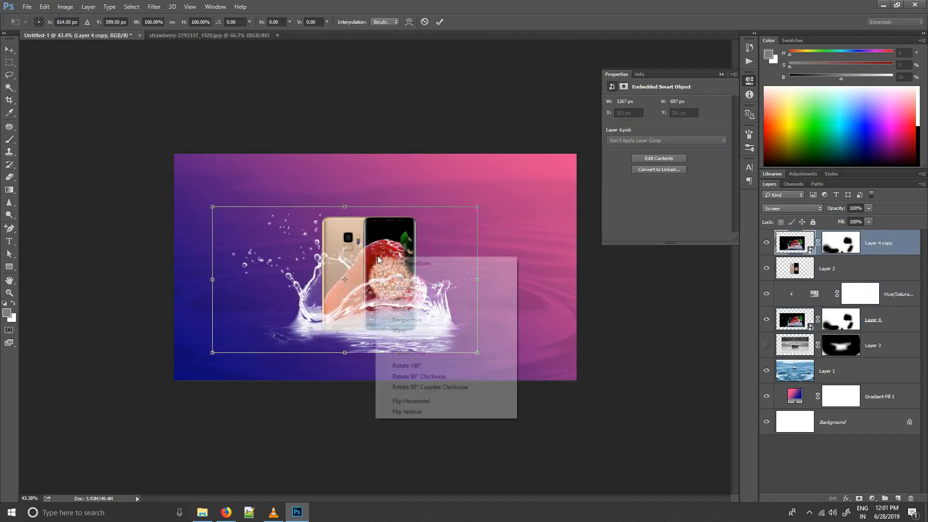
pyautogui.click(425, 403)
pyautogui.press('Return')
pyautogui.scroll(3, 382, 353)
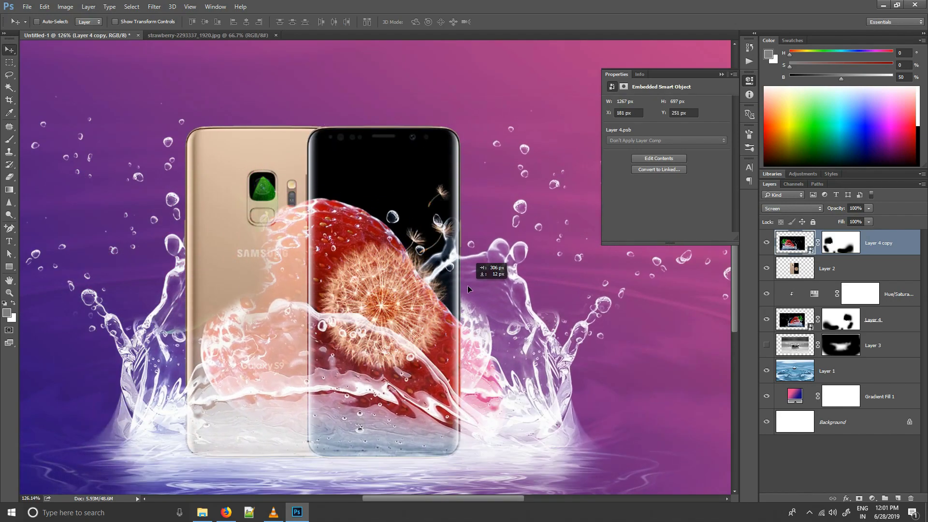
pyautogui.scroll(-2, 451, 280)
pyautogui.moveTo(412, 269)
pyautogui.mouseDown()
pyautogui.moveTo(476, 266)
pyautogui.moveTo(457, 280)
pyautogui.mouseUp()
# Paint black and dark grey on Layer 4 copy's mask with a progressively smaller brush.
pyautogui.click(841, 243)
pyautogui.press('b')
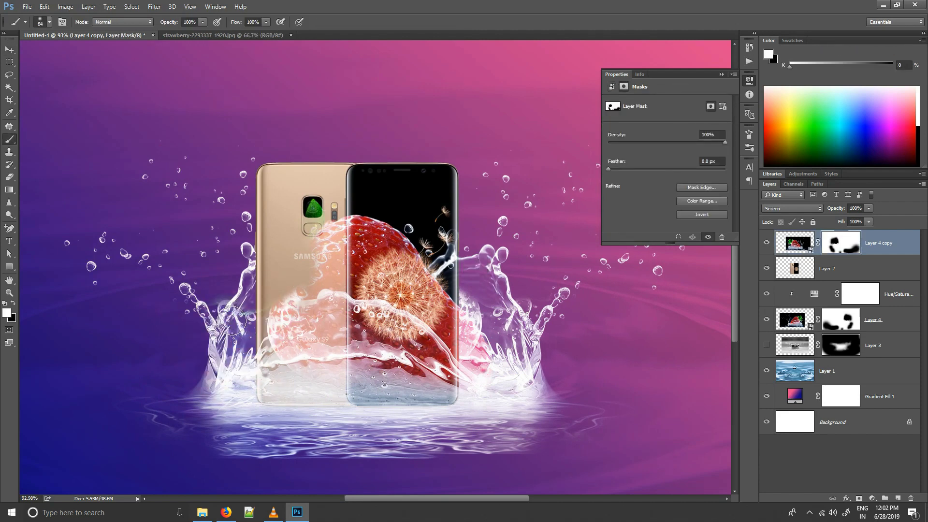
pyautogui.scroll(-3, 227, 294)
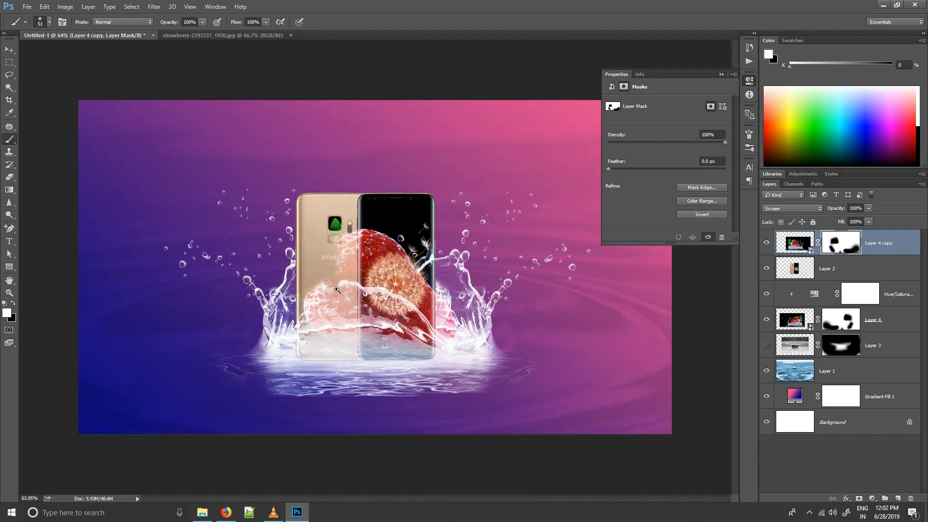
pyautogui.scroll(-1, 335, 290)
pyautogui.scroll(2, 336, 289)
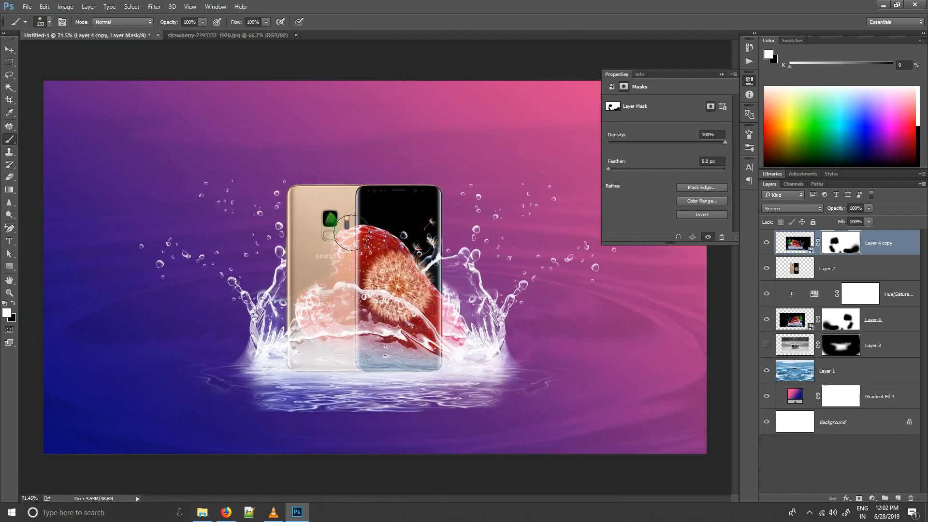
pyautogui.press('x')
pyautogui.moveTo(352, 230); pyautogui.dragTo(326, 290)
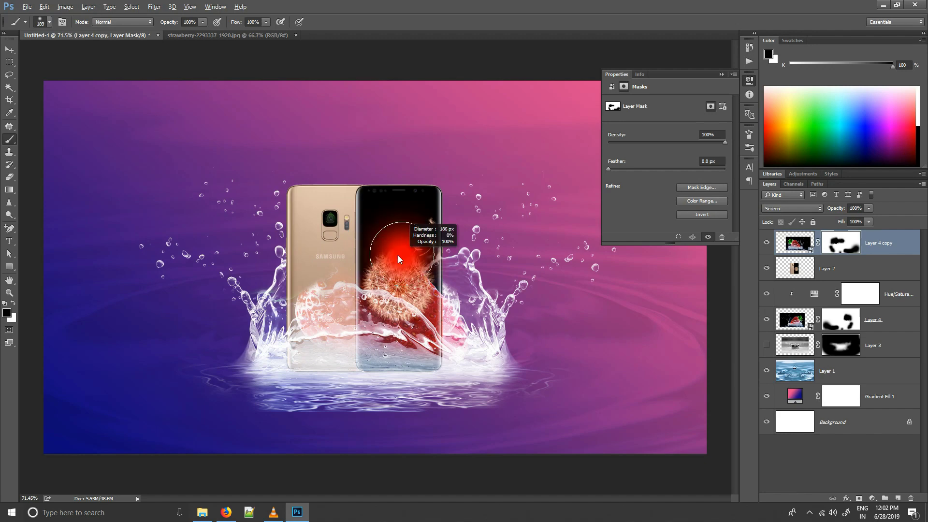
pyautogui.moveTo(399, 258); pyautogui.dragTo(416, 246)
pyautogui.press('[')
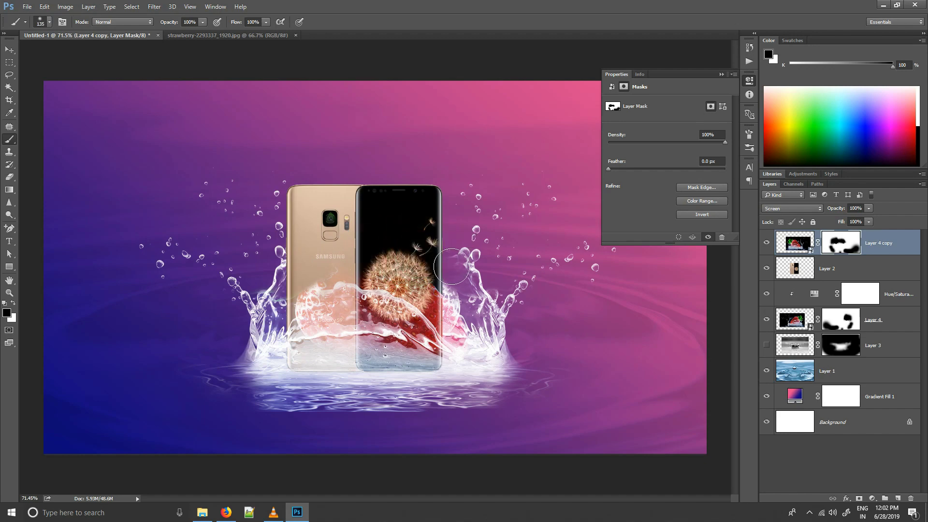
pyautogui.keyDown('alt'); pyautogui.click(440, 269); pyautogui.keyUp('alt')
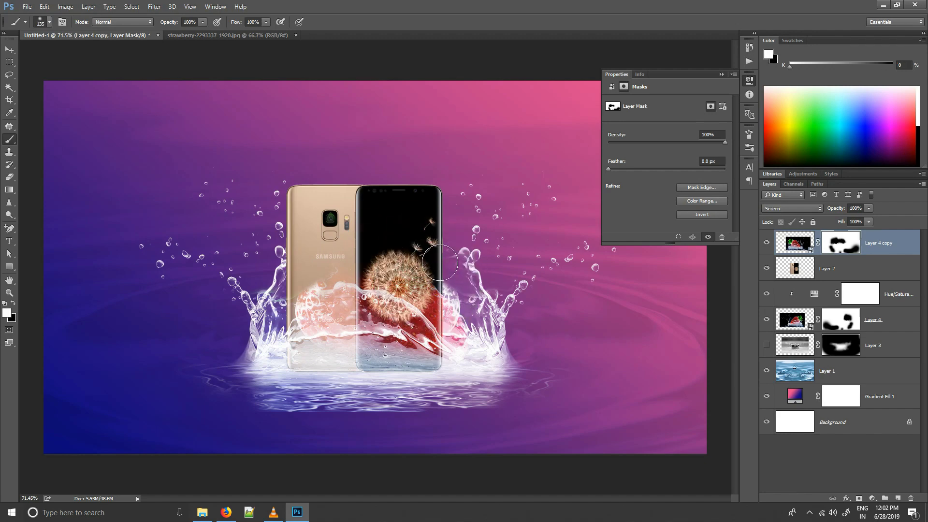
pyautogui.moveTo(435, 266); pyautogui.dragTo(426, 260)
pyautogui.scroll(-1, 516, 242)
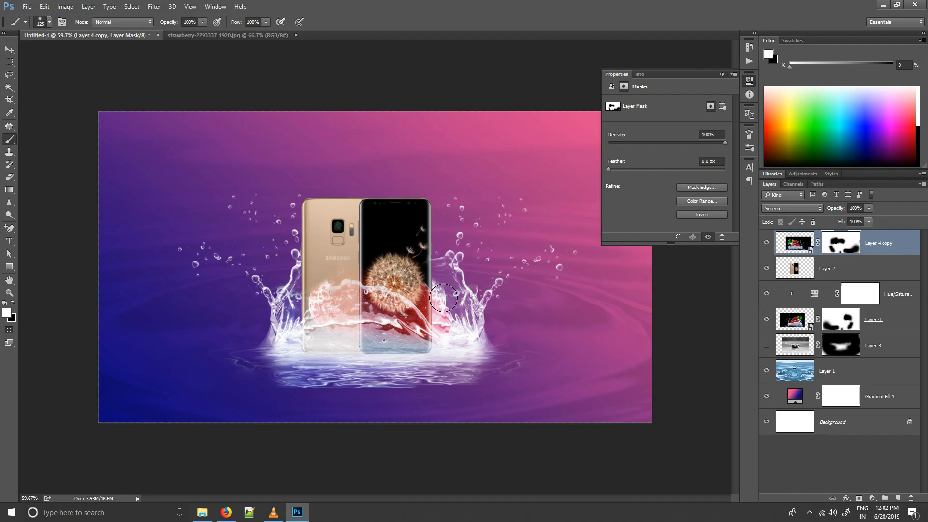
pyautogui.moveTo(438, 314); pyautogui.dragTo(444, 314)
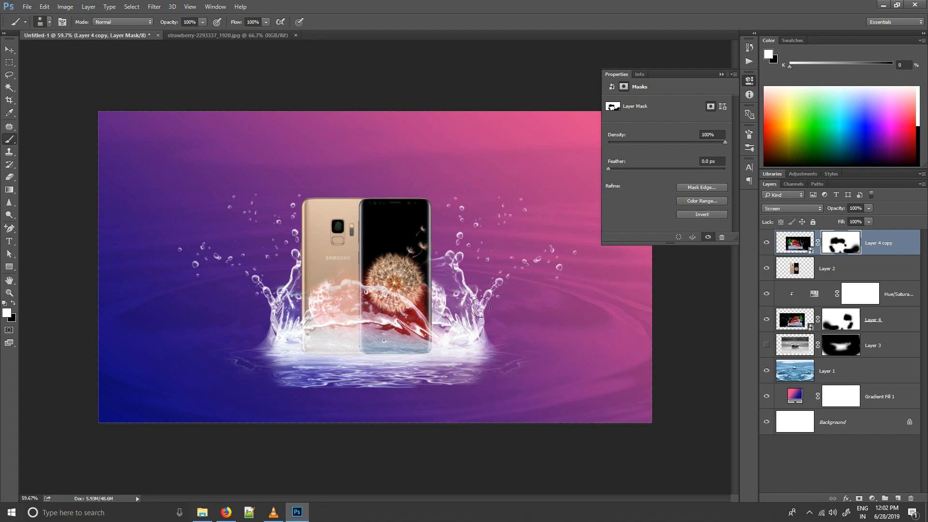
# Nudge the splash copy down and reveal splash over the phone's bottom on its mask.
pyautogui.press('v')
pyautogui.click(795, 243)
pyautogui.moveTo(480, 326); pyautogui.dragTo(482, 308)
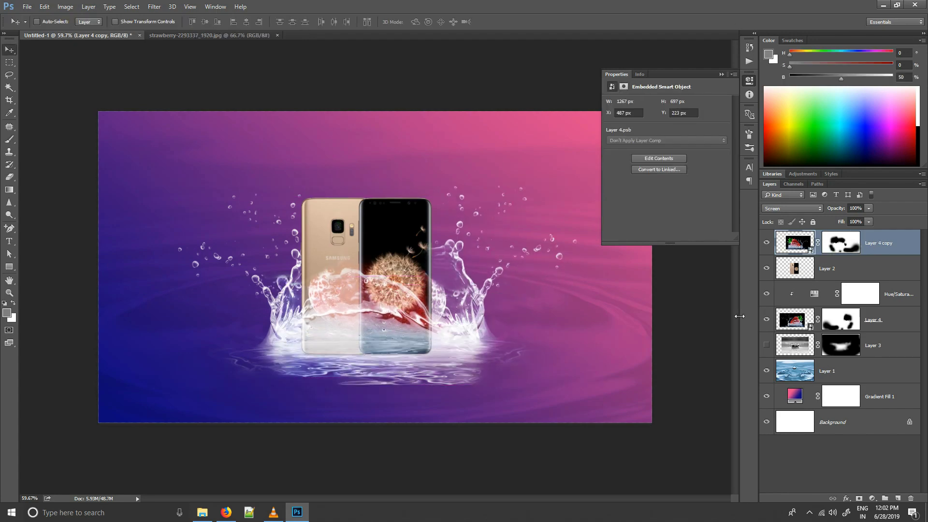
pyautogui.click(854, 247)
pyautogui.press('b')
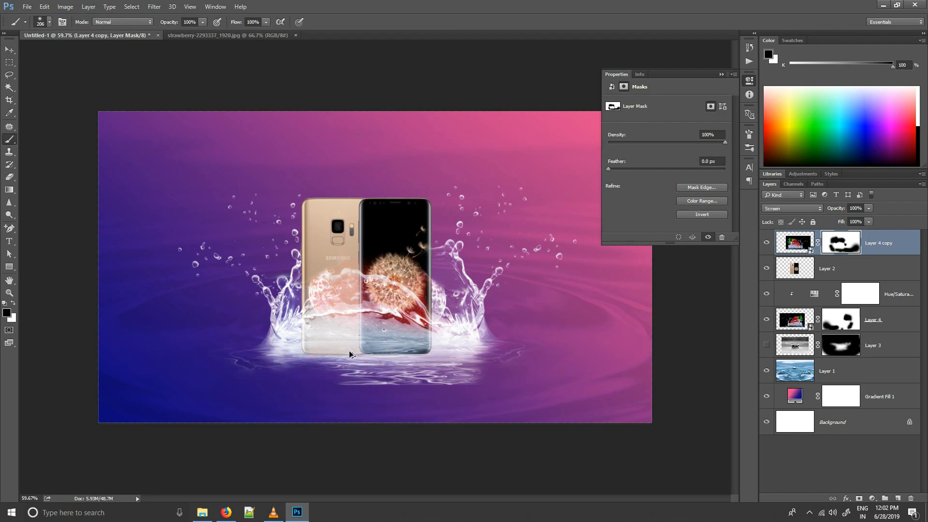
pyautogui.moveTo(338, 347); pyautogui.dragTo(351, 338)
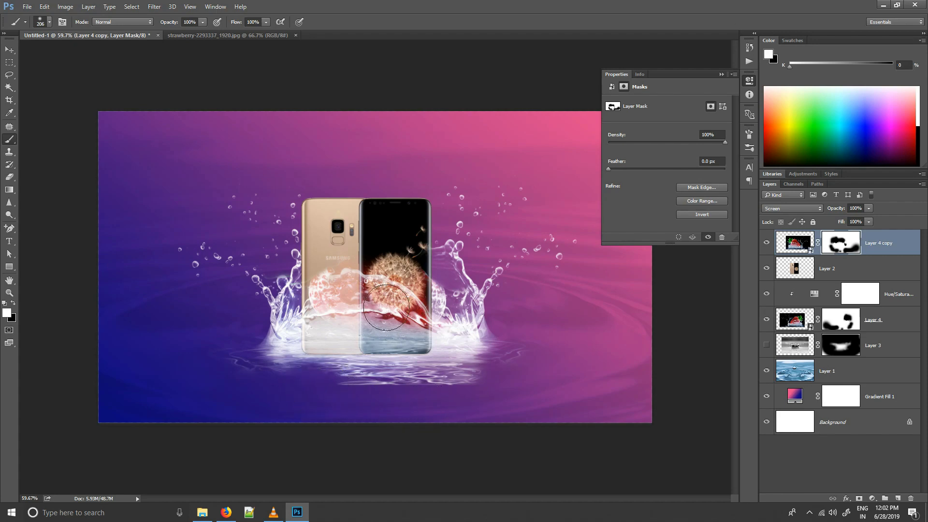
# Hide splash near the phone's right edge with black, then switch to white at ~153 px.
pyautogui.press('v')
pyautogui.moveTo(374, 321); pyautogui.dragTo(376, 322)
pyautogui.scroll(3, 376, 322)
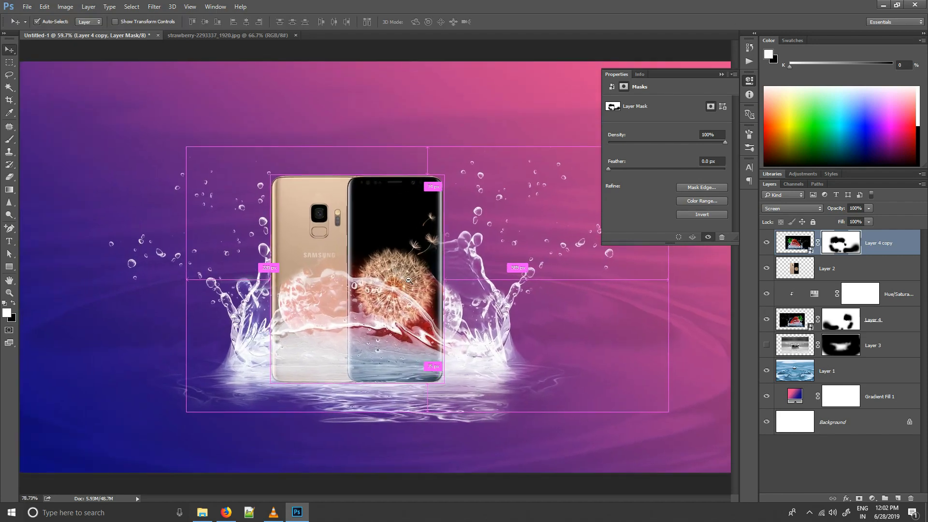
pyautogui.scroll(1, 474, 254)
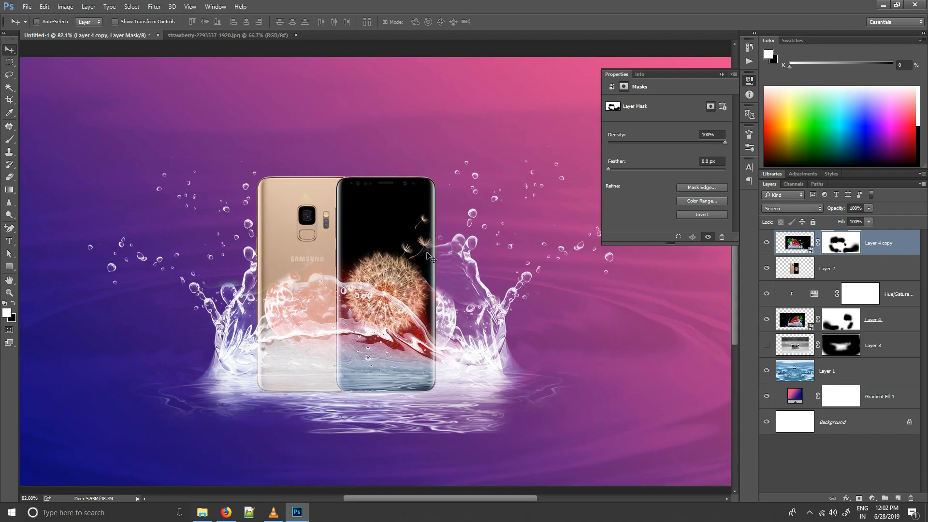
pyautogui.press('b')
pyautogui.press('x')
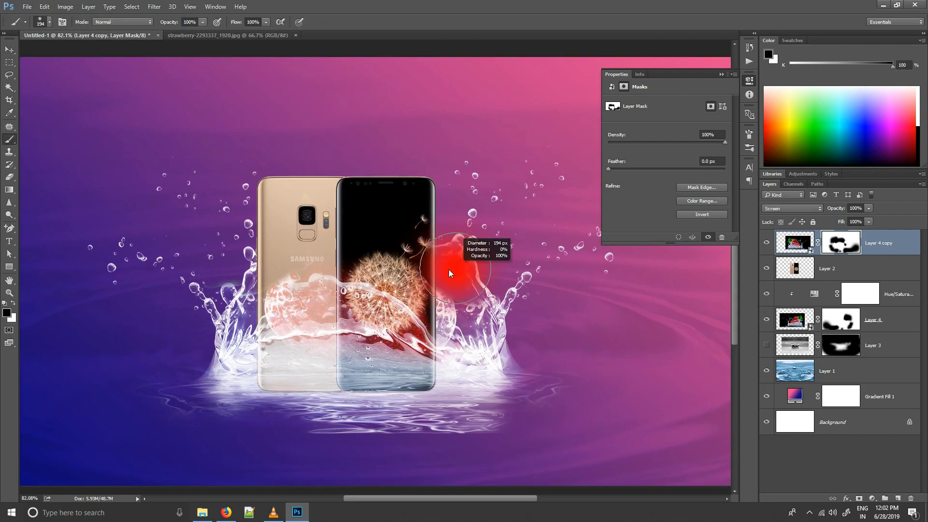
pyautogui.moveTo(443, 244); pyautogui.dragTo(449, 259)
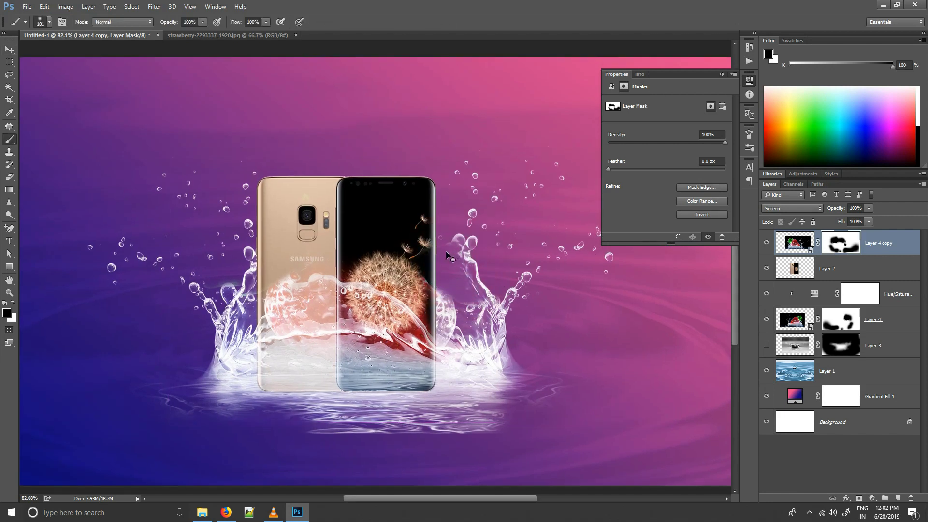
pyautogui.press('[')
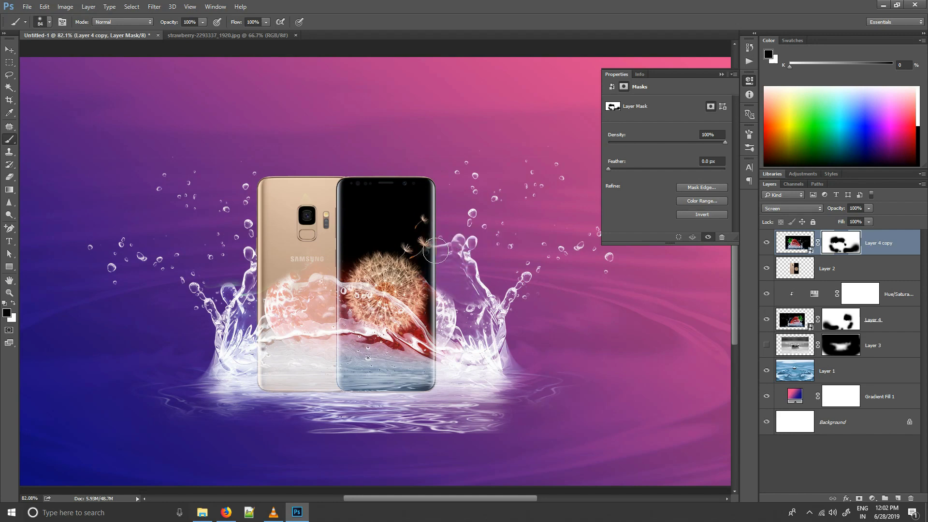
pyautogui.keyDown('alt'); pyautogui.scroll(-3, 420, 265); pyautogui.keyUp('alt')
pyautogui.keyDown('alt'); pyautogui.scroll(-2, 417, 267); pyautogui.keyUp('alt')
pyautogui.keyDown('alt'); pyautogui.scroll(1, 413, 268); pyautogui.keyUp('alt')
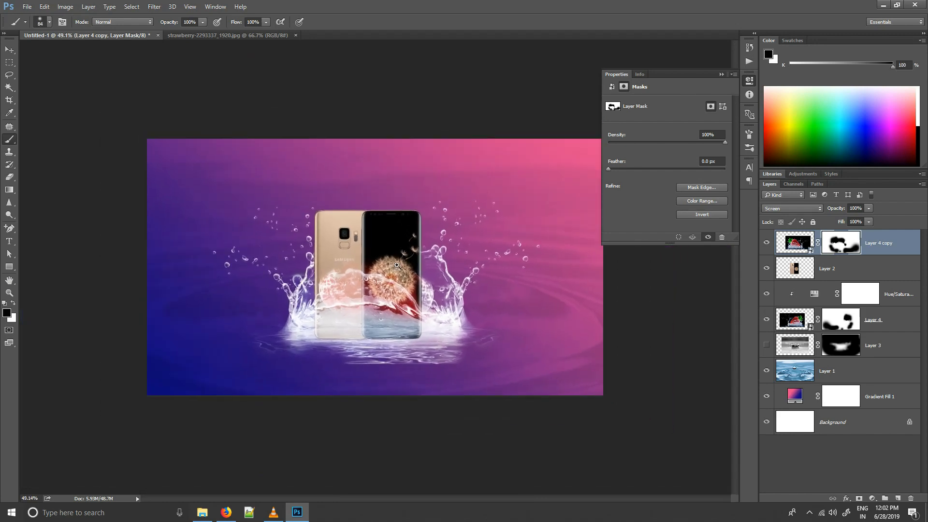
pyautogui.keyDown('alt'); pyautogui.scroll(1, 411, 270); pyautogui.keyUp('alt')
pyautogui.keyDown('alt'); pyautogui.scroll(-1, 411, 270); pyautogui.keyUp('alt')
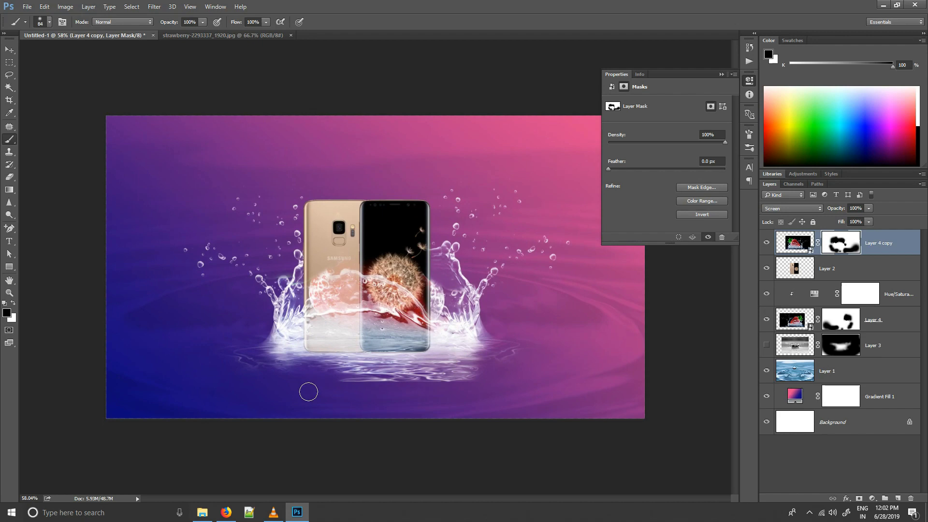
pyautogui.keyDown('alt'); pyautogui.moveTo(311, 365); pyautogui.dragTo(354, 365); pyautogui.keyUp('alt')
pyautogui.press('x')
pyautogui.keyDown('alt'); pyautogui.scroll(-2, 418, 359); pyautogui.keyUp('alt')
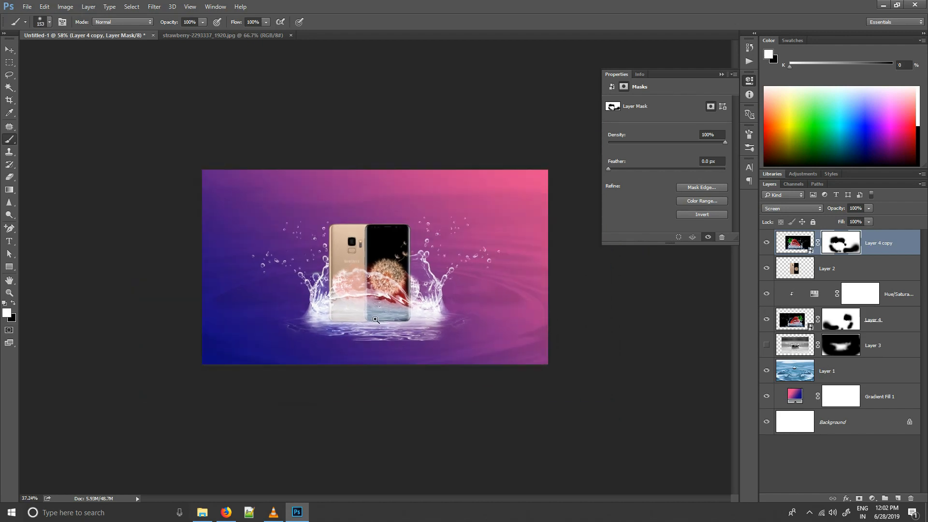
pyautogui.keyDown('alt'); pyautogui.scroll(2, 406, 341); pyautogui.keyUp('alt')
pyautogui.keyDown('alt'); pyautogui.scroll(-2, 397, 326); pyautogui.keyUp('alt')
pyautogui.keyDown('alt'); pyautogui.scroll(2, 389, 314); pyautogui.keyUp('alt')
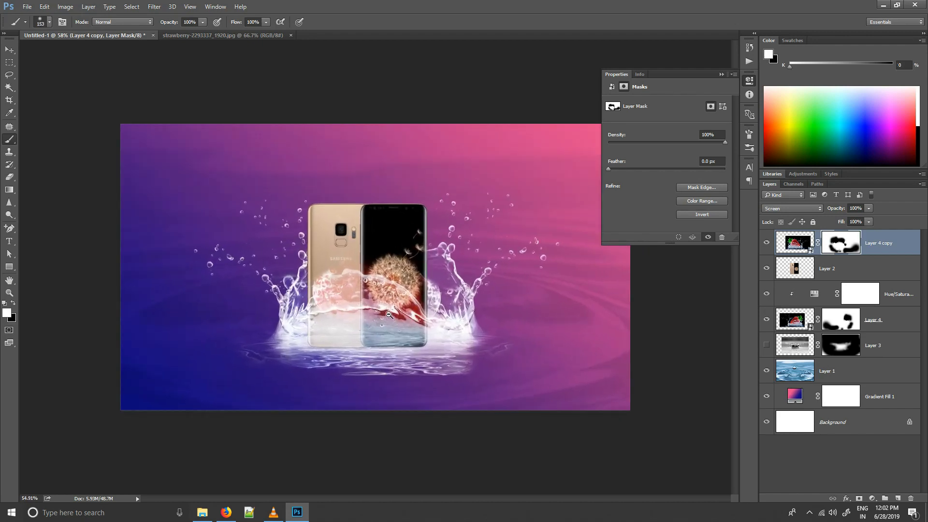
pyautogui.keyDown('alt'); pyautogui.scroll(2, 388, 314); pyautogui.keyUp('alt')
pyautogui.keyDown('alt'); pyautogui.scroll(-3, 389, 314); pyautogui.keyUp('alt')
pyautogui.press('v')
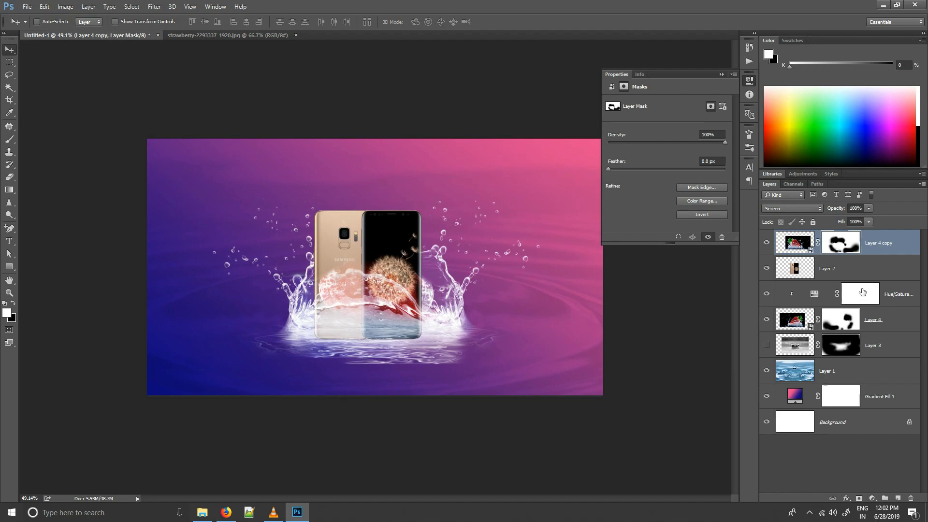
# Select Layer 4 copy through Layer 3 and shift them slightly up-left.
pyautogui.keyDown('ctrl'); pyautogui.click(881, 354); pyautogui.keyUp('ctrl')
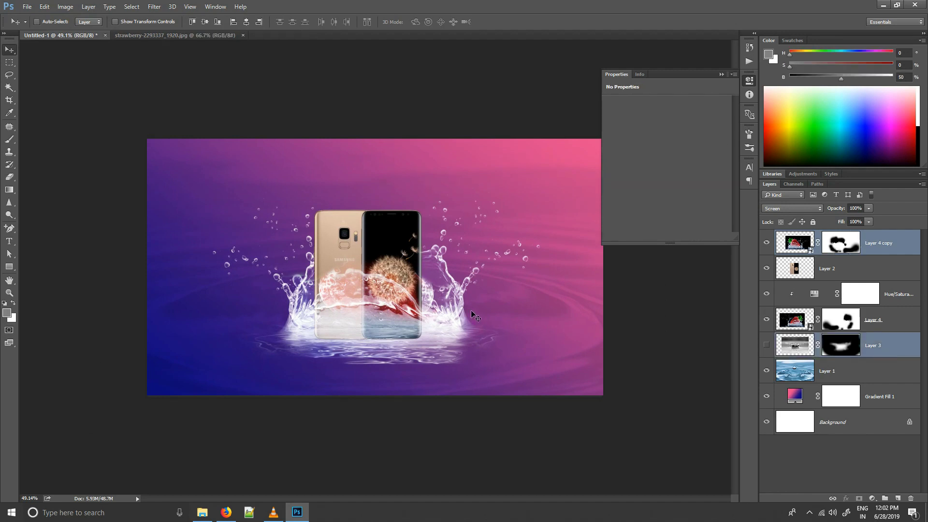
pyautogui.keyDown('ctrl'); pyautogui.click(881, 348); pyautogui.keyUp('ctrl')
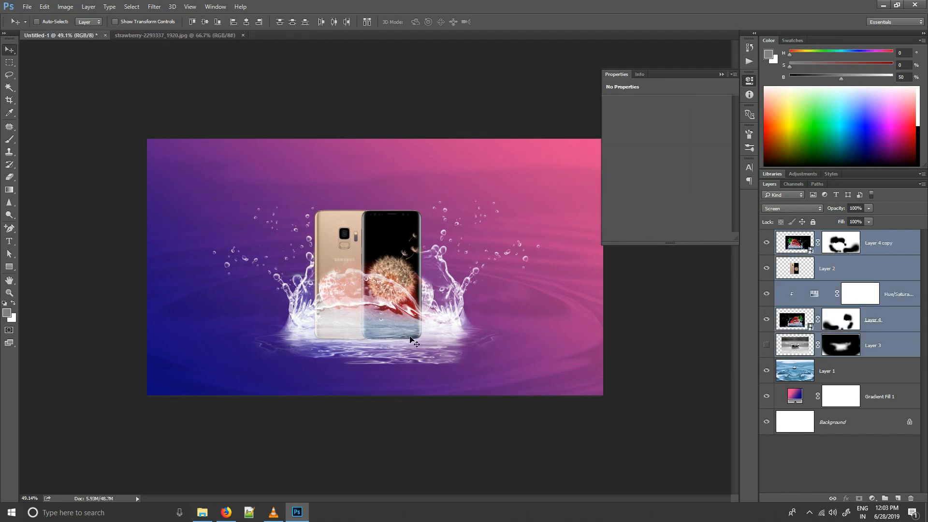
pyautogui.moveTo(411, 338); pyautogui.dragTo(410, 334)
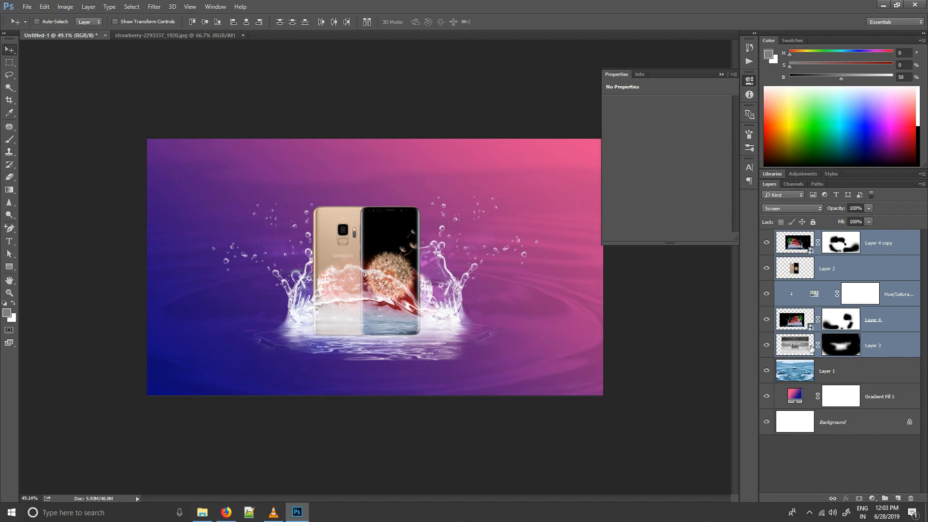
# Scale Layer 3 alone to about 119% and move it up-left.
pyautogui.moveTo(439, 258); pyautogui.dragTo(588, 255)
pyautogui.click(885, 336)
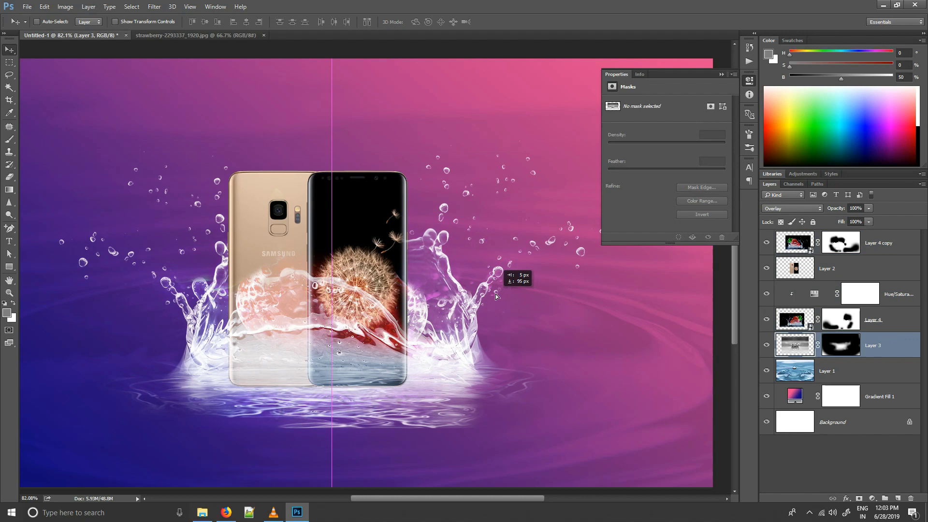
pyautogui.hotkey('ctrl', 't')
pyautogui.scroll(-4, 512, 354)
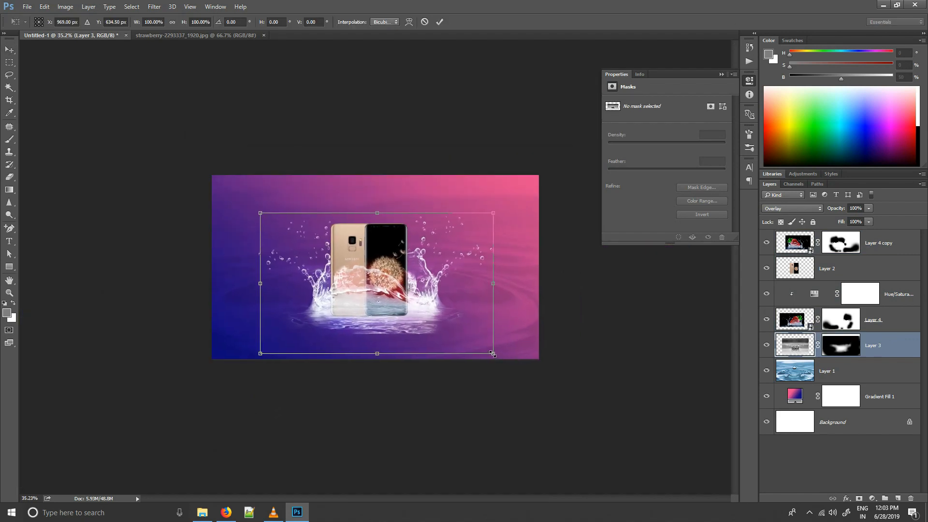
pyautogui.moveTo(492, 353); pyautogui.dragTo(539, 380)
pyautogui.moveTo(520, 309); pyautogui.dragTo(490, 291)
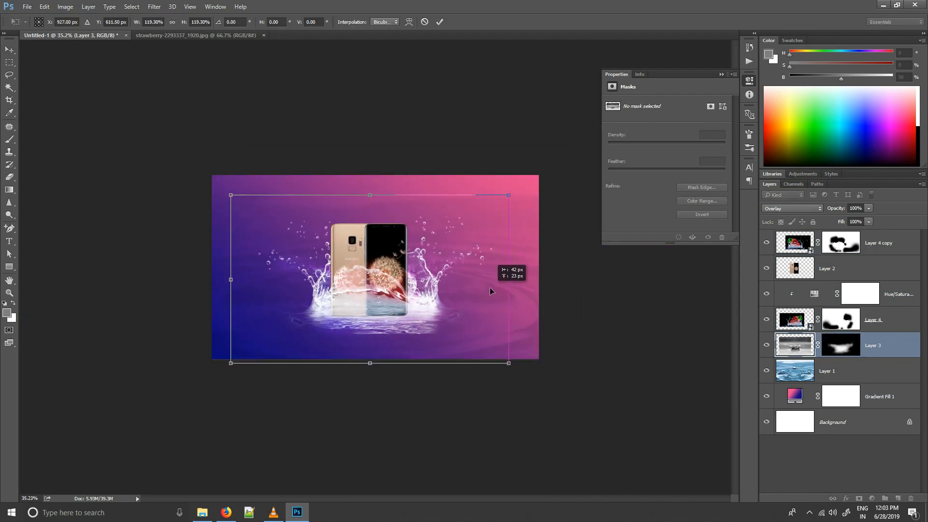
pyautogui.press('Return')
pyautogui.scroll(2, 491, 290)
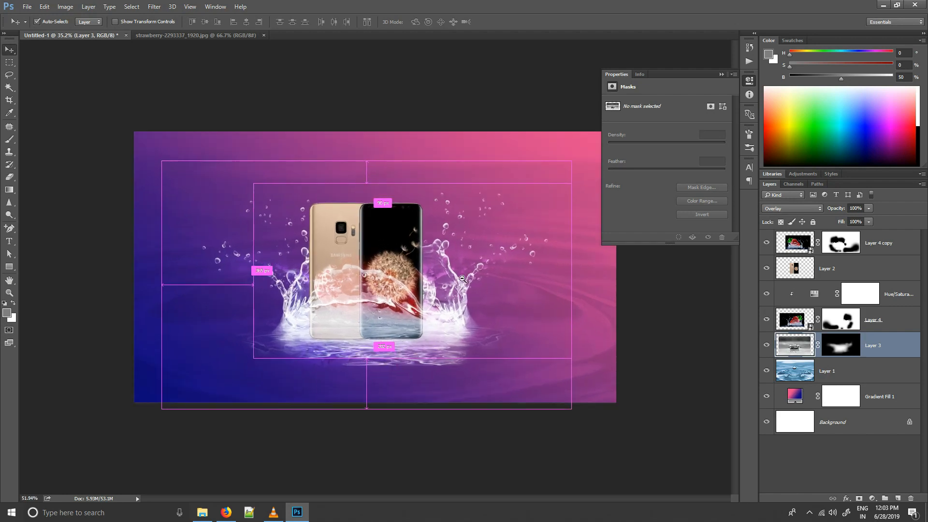
# Duplicate Layer 1, desaturate the copy, and blend it as Screen at 30% opacity.
pyautogui.click(859, 382)
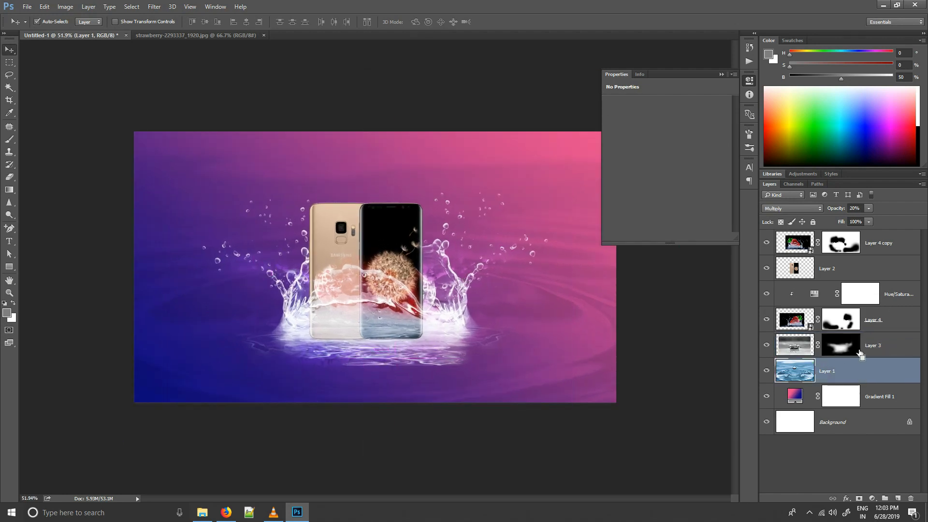
pyautogui.hotkey('ctrl', 'j')
pyautogui.click(75, 8)
pyautogui.moveTo(80, 30)
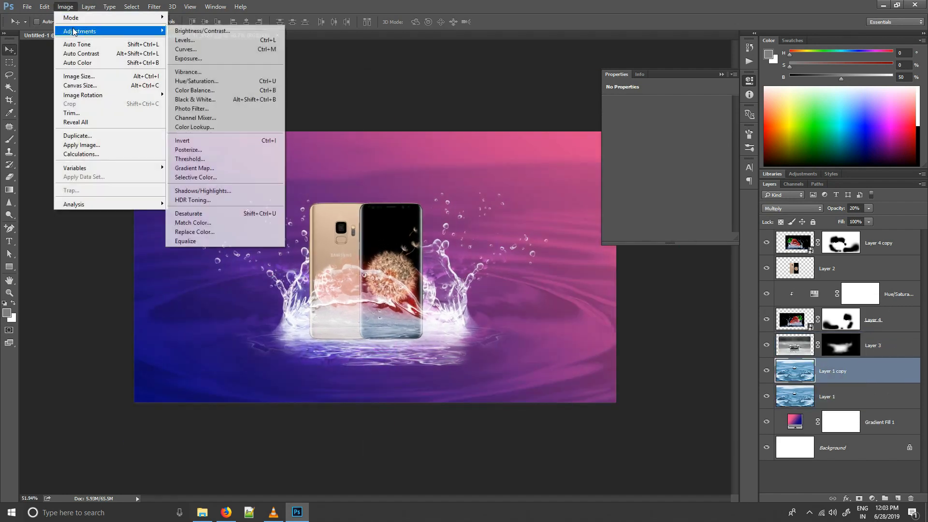
pyautogui.click(192, 213)
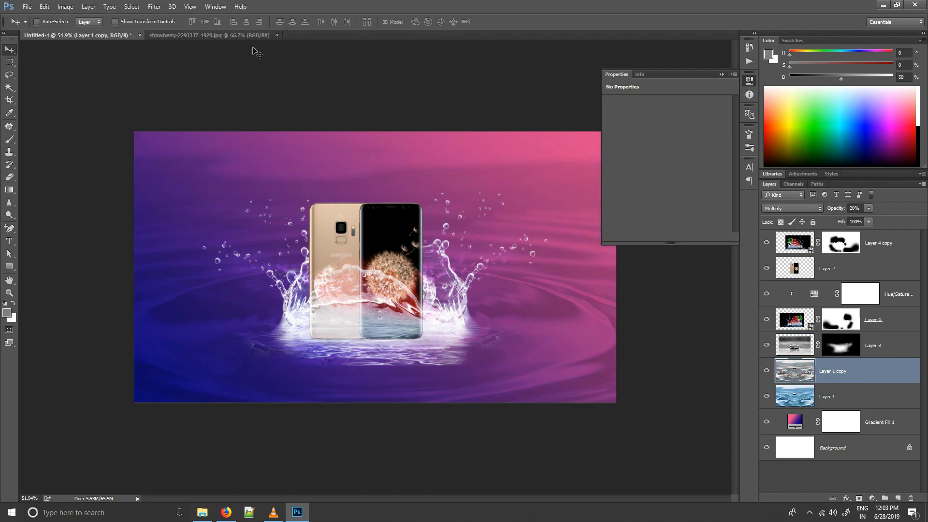
pyautogui.click(70, 9)
pyautogui.click(547, 5)
pyautogui.click(793, 208)
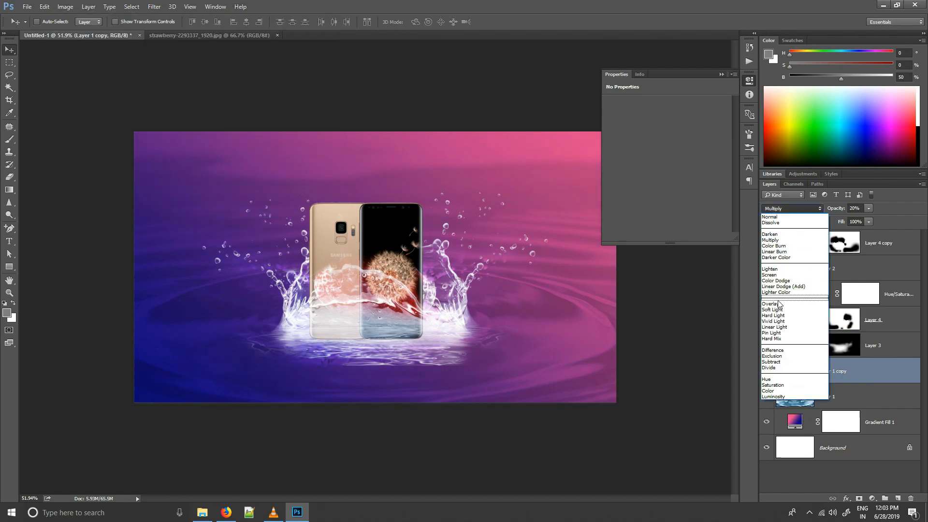
pyautogui.click(791, 272)
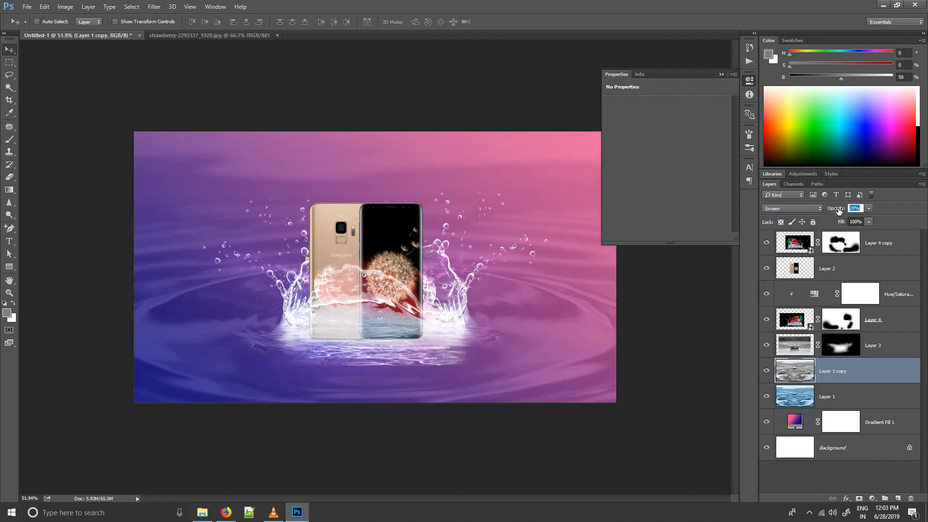
pyautogui.click(855, 209)
pyautogui.write('430')
pyautogui.press('Return')
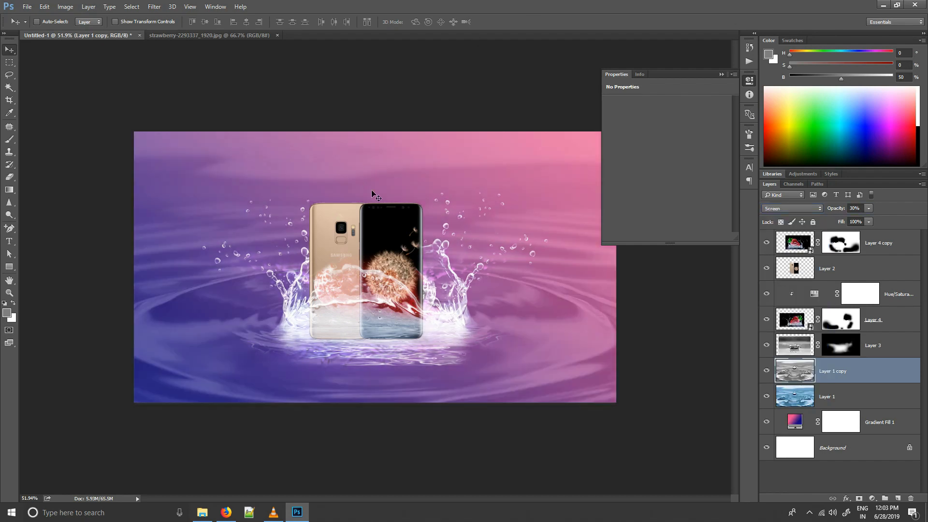
# Scale the Layer 1 copy down to about 86% and shift it into place.
pyautogui.hotkey('ctrl', 't')
pyautogui.hotkey('ctrl', '-')
pyautogui.moveTo(184, 120); pyautogui.dragTo(214, 137)
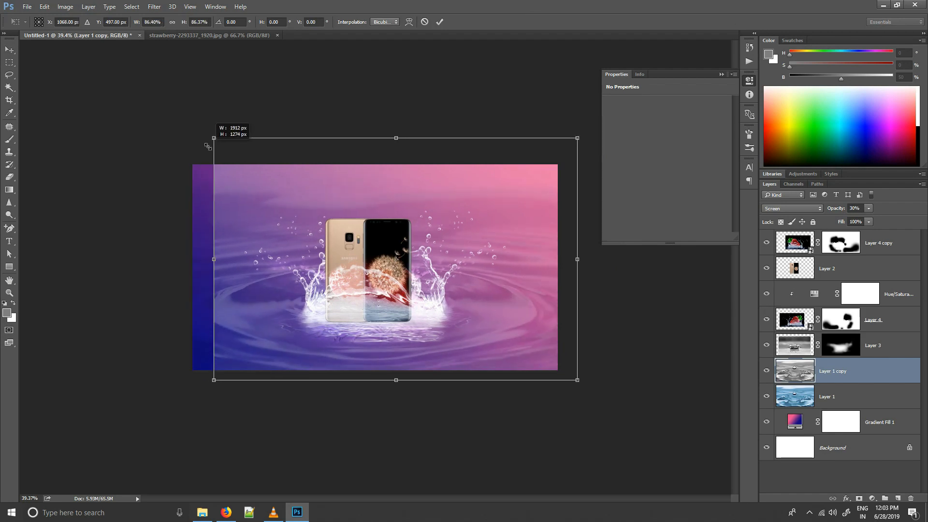
pyautogui.moveTo(354, 216); pyautogui.dragTo(340, 223)
pyautogui.press('Return')
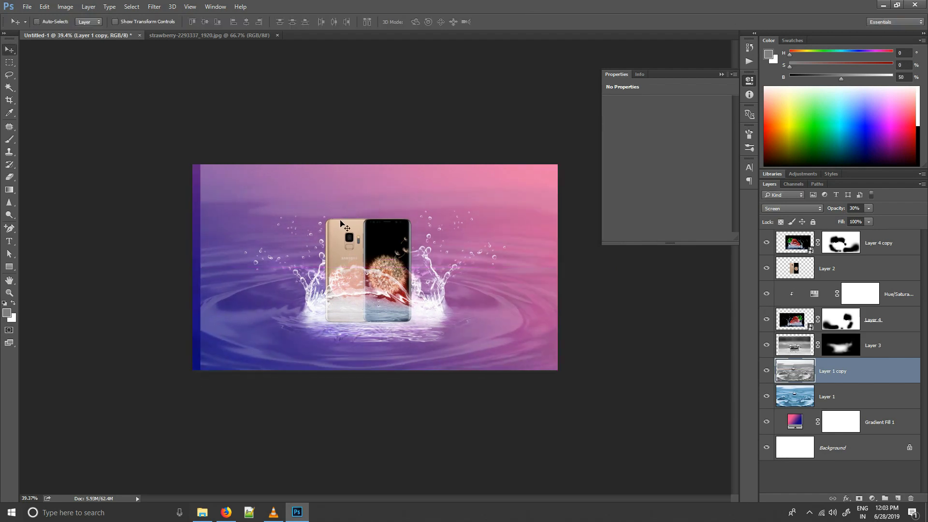
# Add a mask to Layer 1 copy and paint black along the canvas's top and left edges.
pyautogui.click(859, 500)
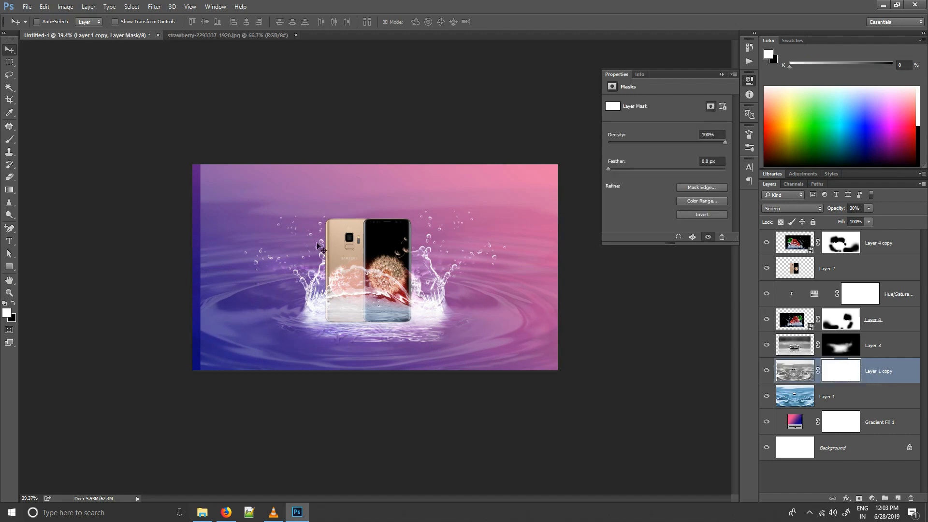
pyautogui.press('b')
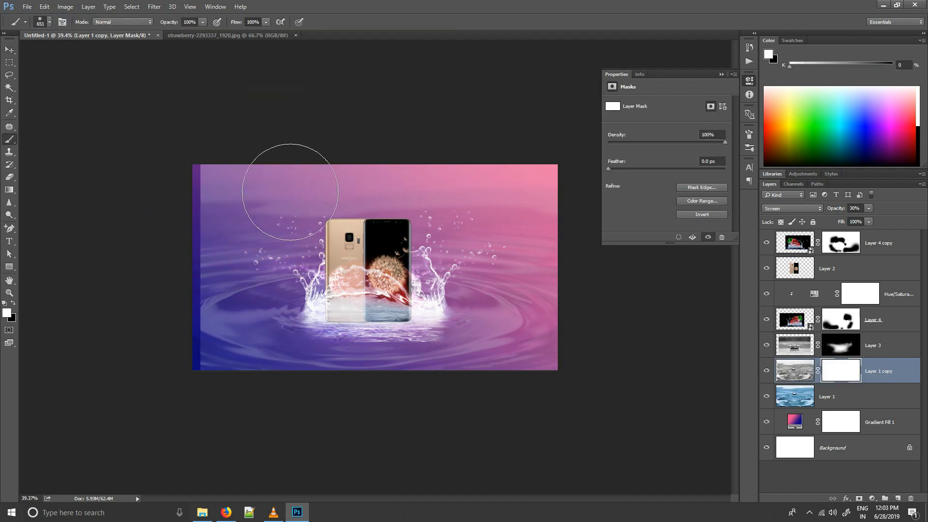
pyautogui.press('x')
pyautogui.moveTo(162, 190)
pyautogui.mouseDown()
pyautogui.moveTo(141, 213)
pyautogui.moveTo(467, 160)
pyautogui.moveTo(507, 182)
pyautogui.moveTo(133, 251)
pyautogui.mouseUp()
pyautogui.moveTo(161, 294)
pyautogui.mouseDown()
pyautogui.moveTo(176, 357)
pyautogui.moveTo(313, 407)
pyautogui.moveTo(466, 404)
pyautogui.moveTo(563, 269)
pyautogui.mouseUp()
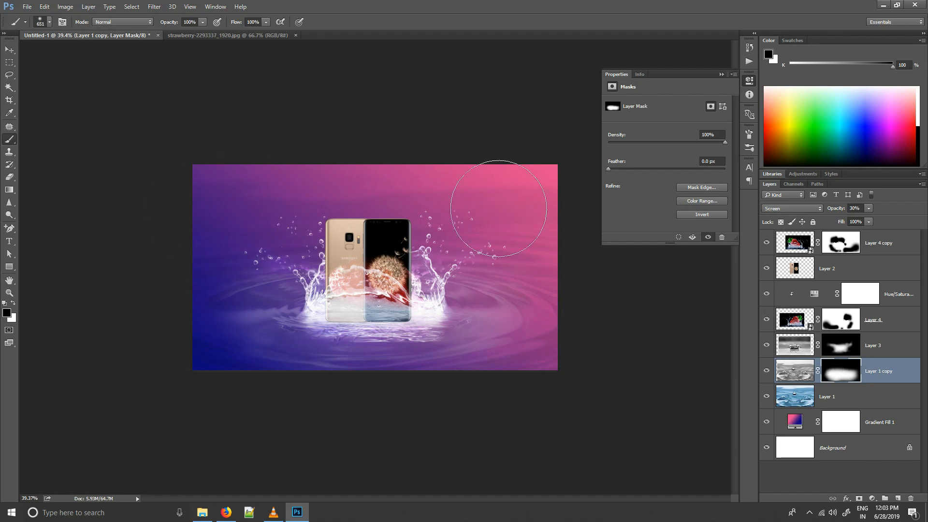
pyautogui.press('v')
# Nudge Layer 1 copy's image slightly into place.
pyautogui.click(796, 371)
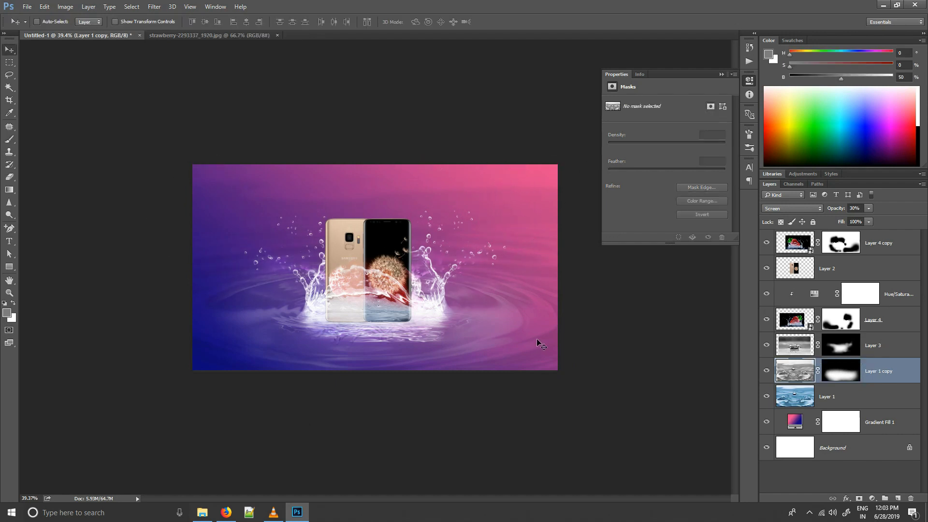
pyautogui.moveTo(523, 335); pyautogui.dragTo(528, 335)
pyautogui.moveTo(584, 335); pyautogui.dragTo(559, 333)
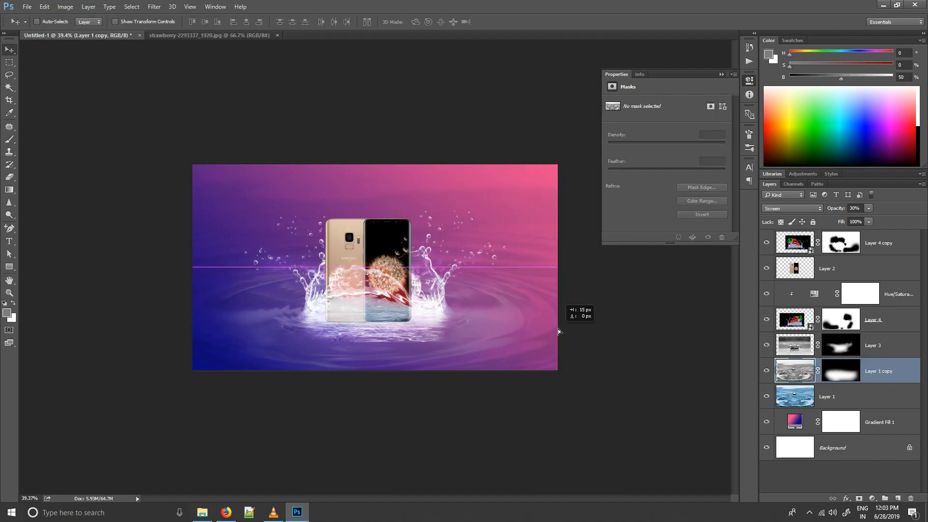
# Duplicate the ripple layer, scale it to about 83%, move it down, and set 50% opacity.
pyautogui.hotkey('ctrl', 'j')
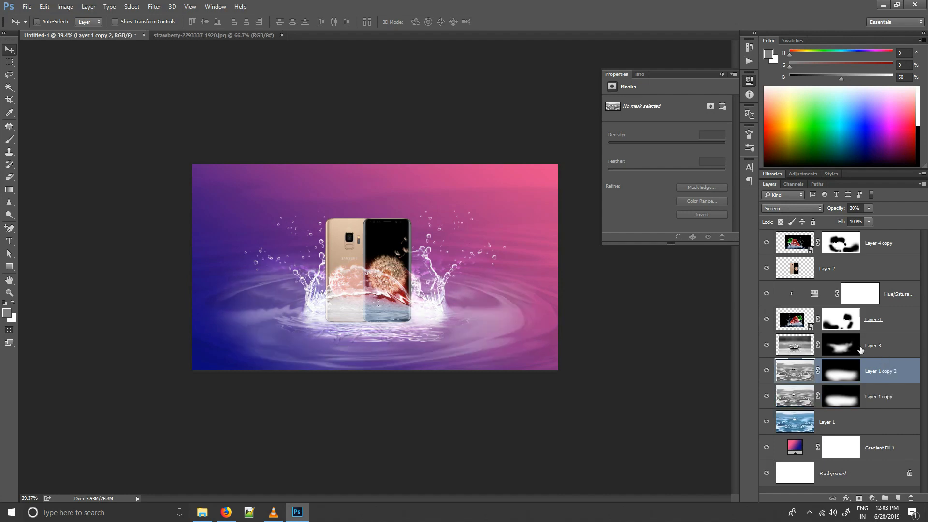
pyautogui.hotkey('ctrl', 't')
pyautogui.scroll(1, 573, 304)
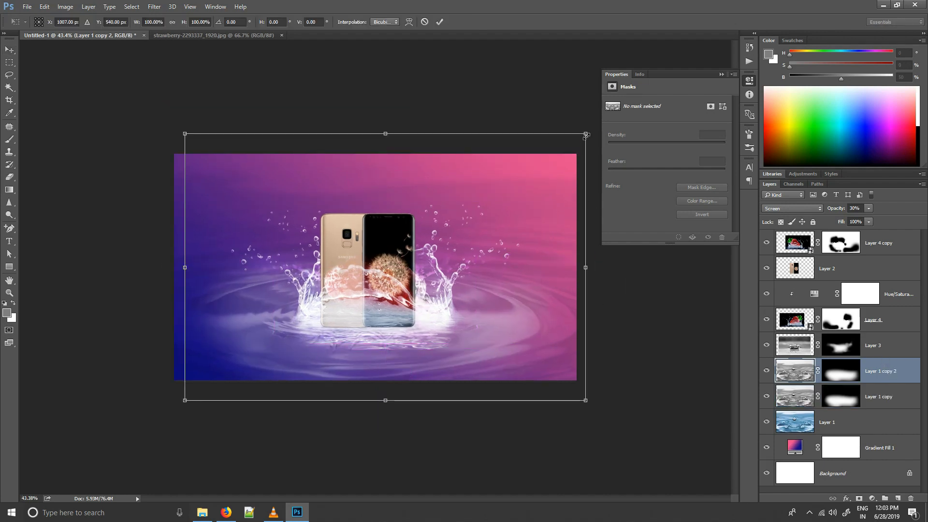
pyautogui.moveTo(585, 135); pyautogui.dragTo(554, 157)
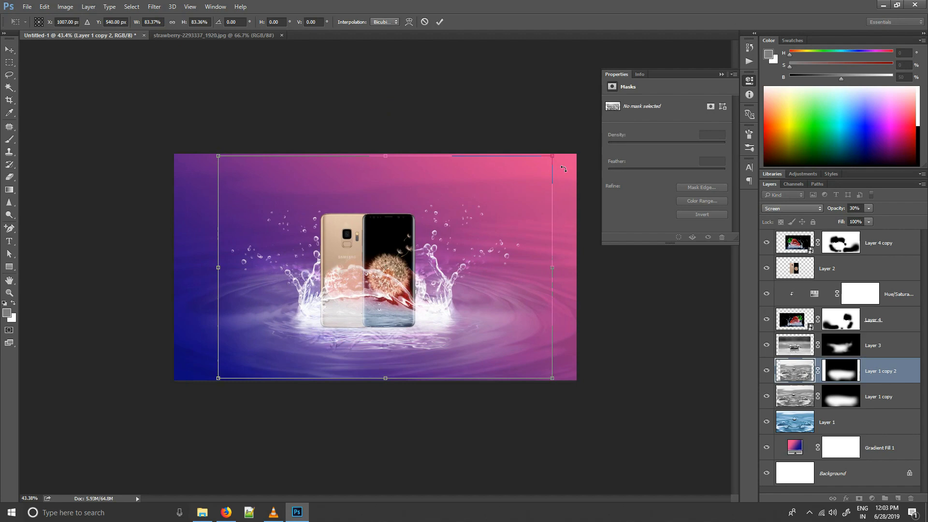
pyautogui.press('Return')
pyautogui.scroll(2, 478, 277)
pyautogui.moveTo(479, 266); pyautogui.dragTo(479, 277)
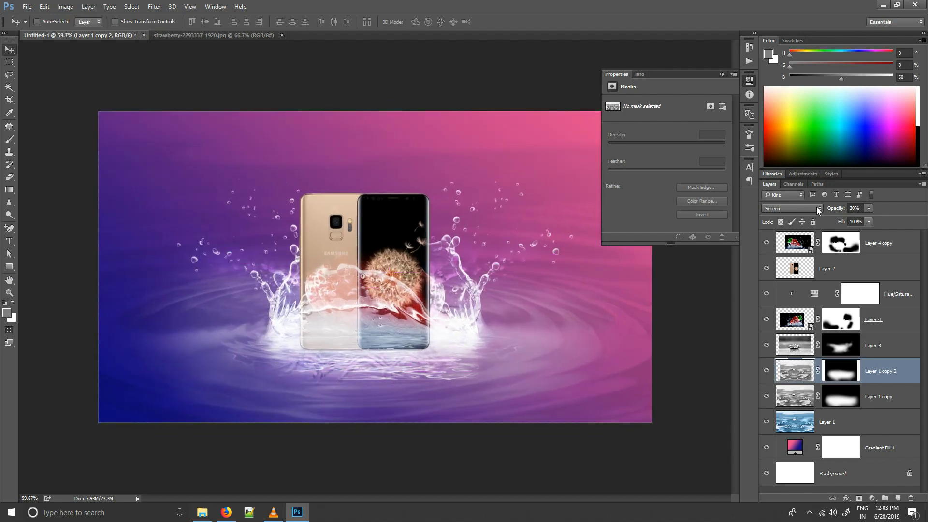
pyautogui.press('5')
pyautogui.scroll(-4, 384, 251)
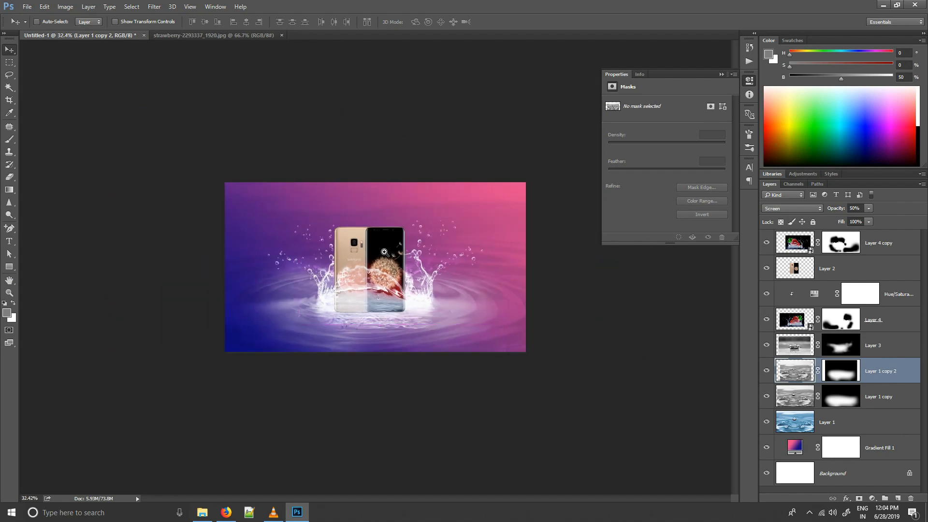
pyautogui.scroll(2, 384, 251)
# Duplicate the ripple layer as Soft Light at 100%, scaled to about 84% and nudged down.
pyautogui.hotkey('ctrl', 'j')
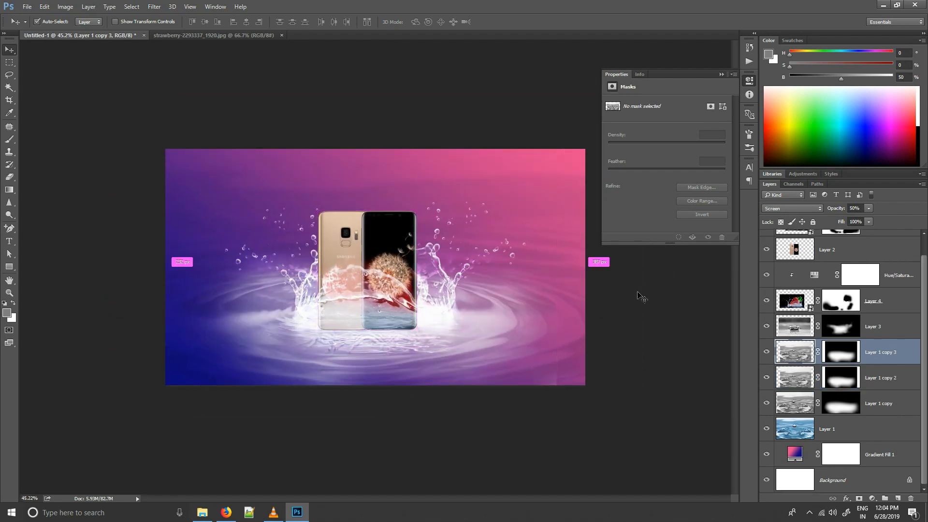
pyautogui.click(788, 208)
pyautogui.click(794, 315)
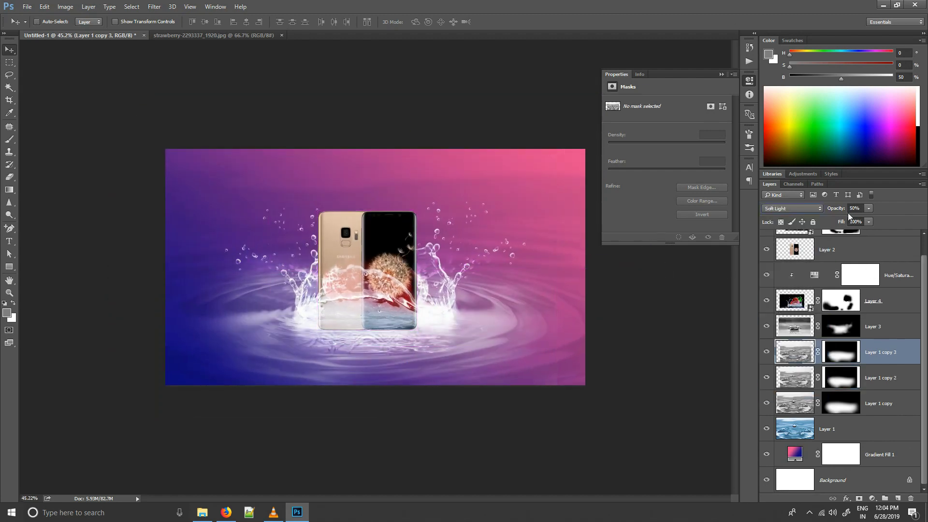
pyautogui.write('100')
pyautogui.press('Return')
pyautogui.hotkey('ctrl', 't')
pyautogui.scroll(2, 187, 142)
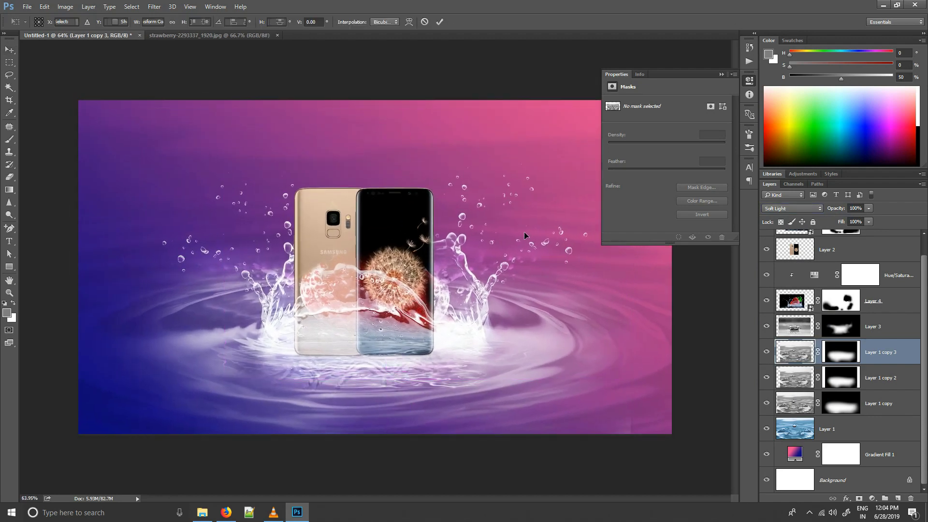
pyautogui.moveTo(138, 108); pyautogui.dragTo(178, 131)
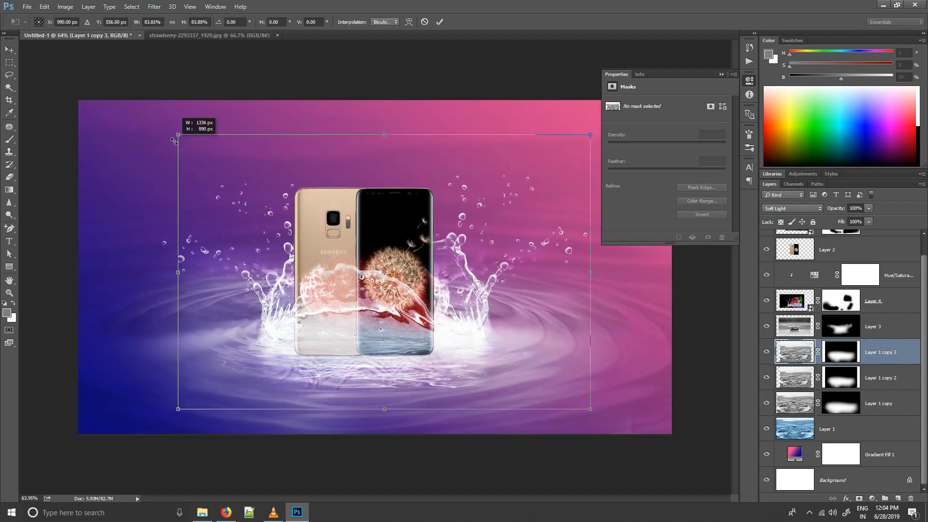
pyautogui.moveTo(466, 284); pyautogui.dragTo(466, 287)
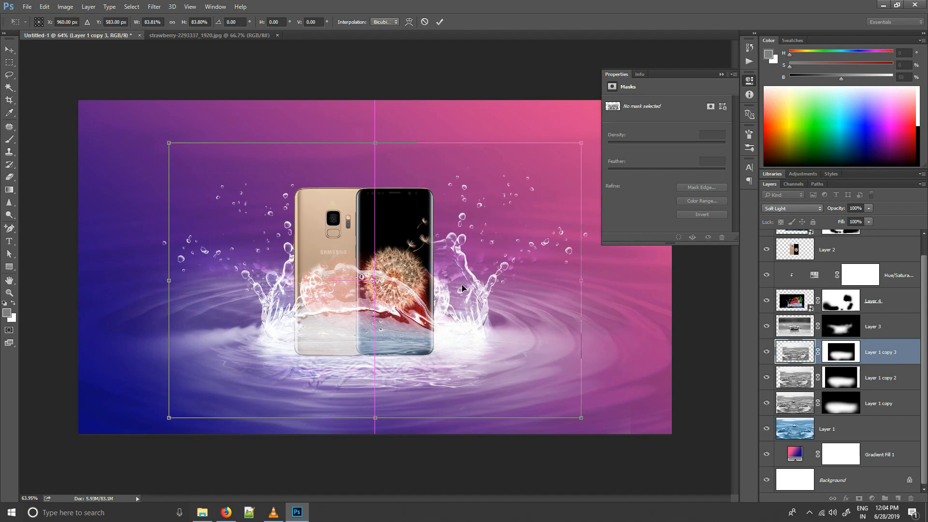
pyautogui.press('Return')
pyautogui.scroll(-1, 445, 277)
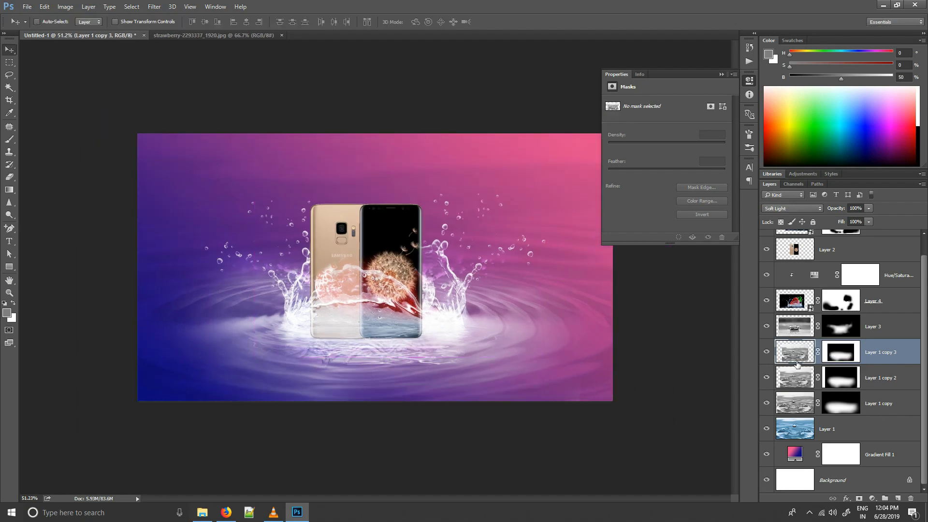
# Paint black on Layer 3's mask to hide ripples below the phone.
pyautogui.click(825, 330)
pyautogui.press('d')
pyautogui.press('b')
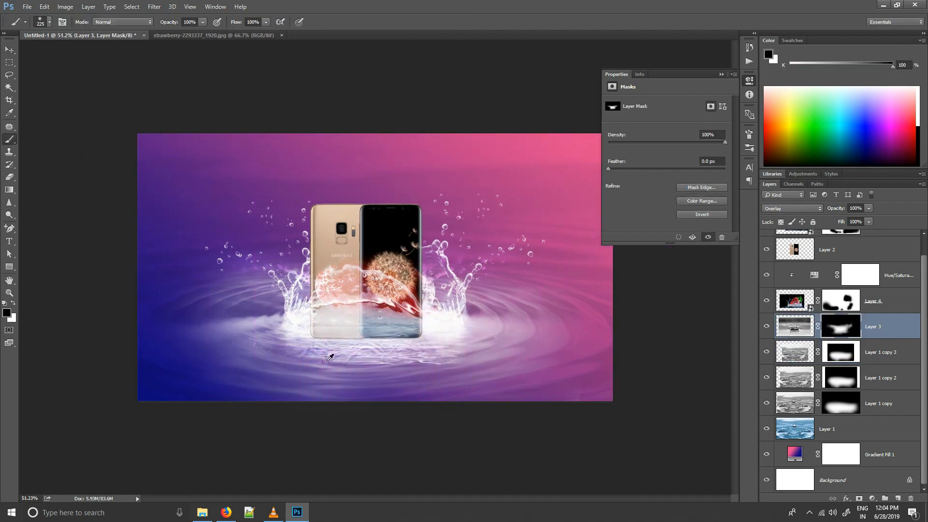
pyautogui.moveTo(329, 356); pyautogui.dragTo(319, 370)
pyautogui.scroll(1, 364, 371)
pyautogui.scroll(-2, 364, 370)
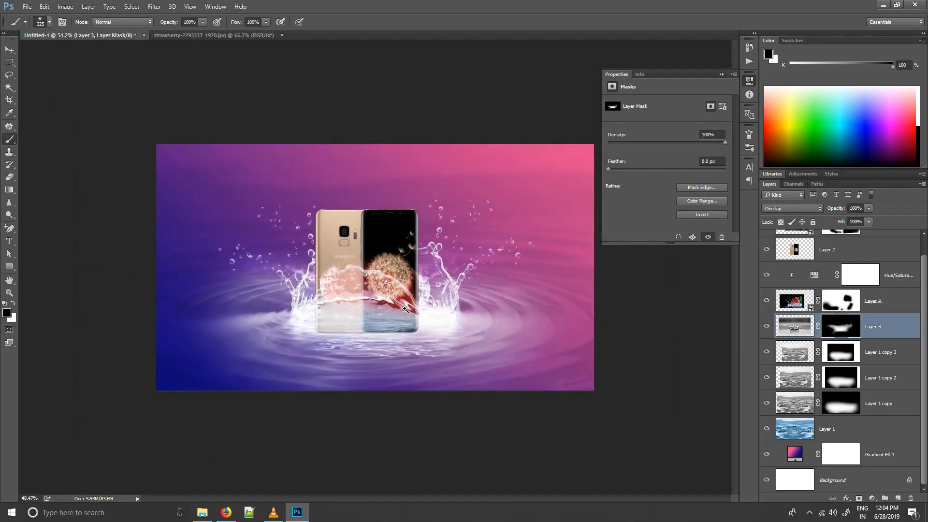
pyautogui.scroll(1, 875, 268)
pyautogui.click(881, 248)
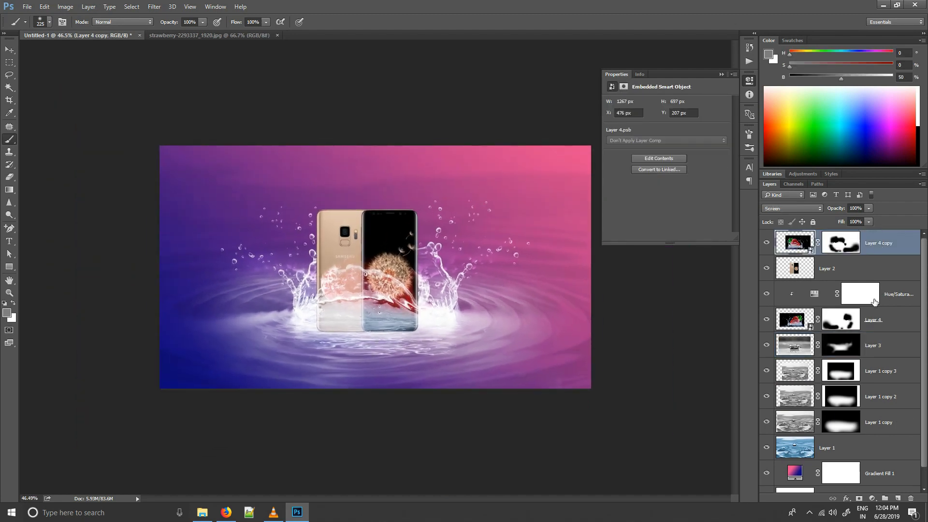
# Add a Curves layer with an S-curve for contrast, blended in Soft Light.
pyautogui.click(870, 497)
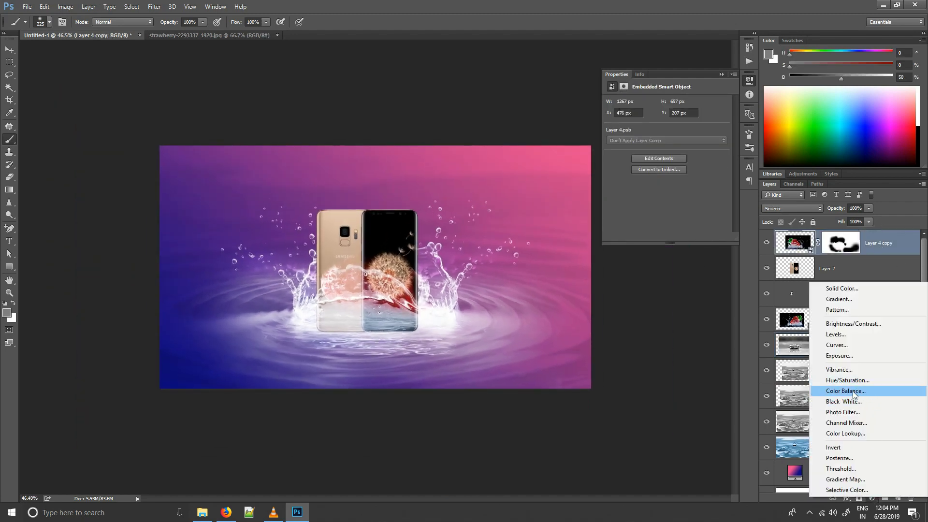
pyautogui.click(837, 345)
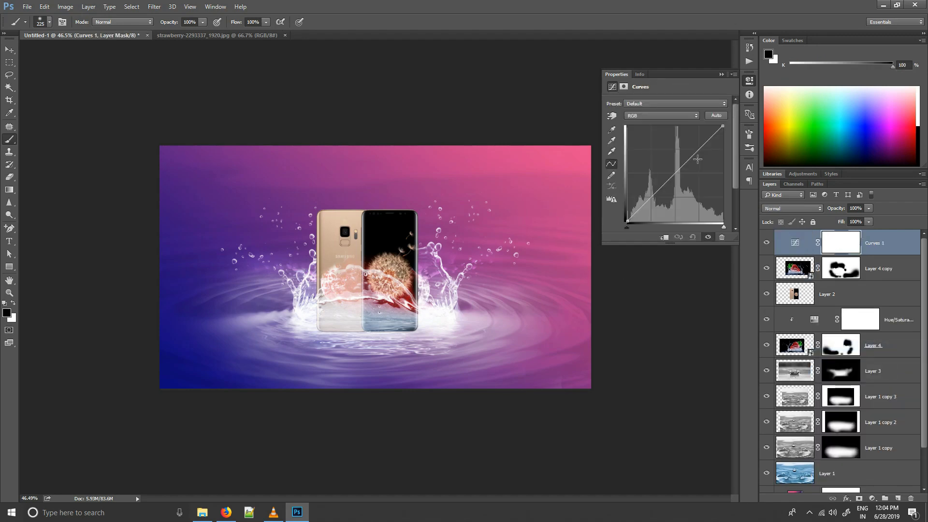
pyautogui.moveTo(695, 156); pyautogui.dragTo(694, 146)
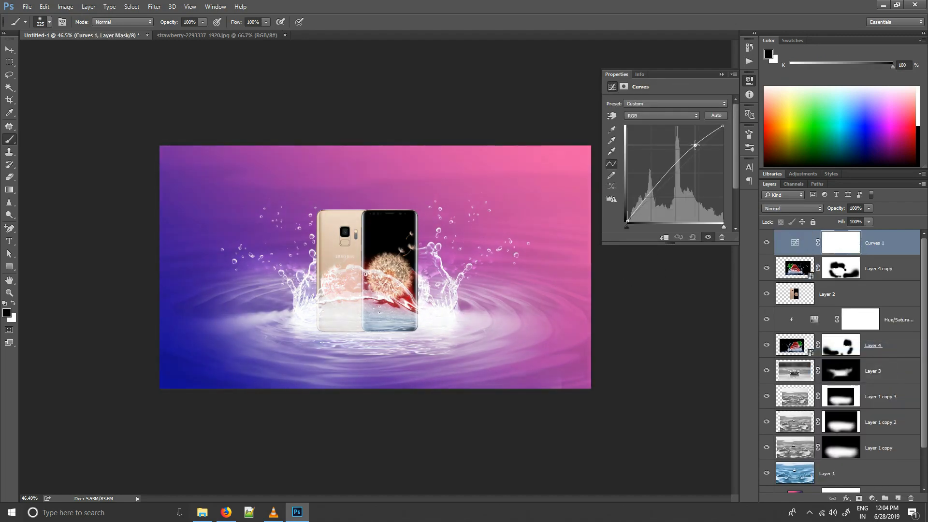
pyautogui.moveTo(655, 190); pyautogui.dragTo(657, 196)
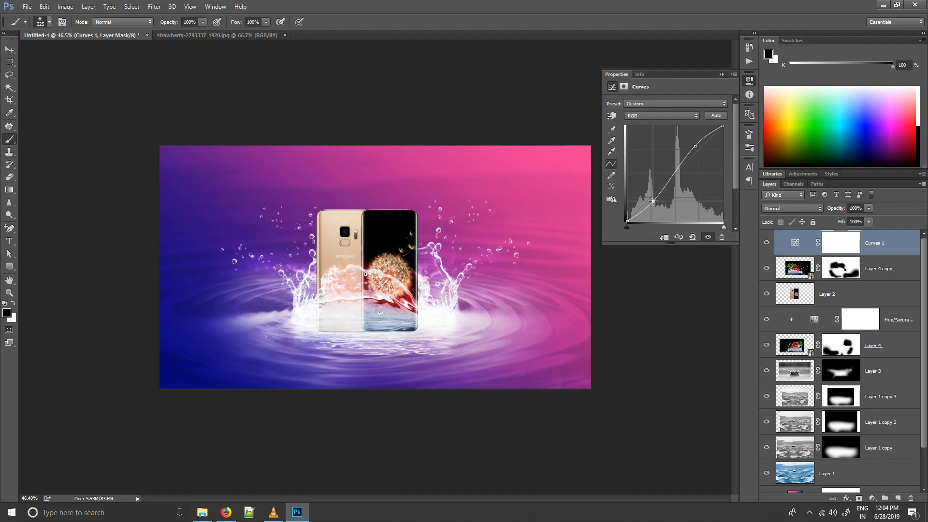
pyautogui.moveTo(653, 200); pyautogui.dragTo(661, 194)
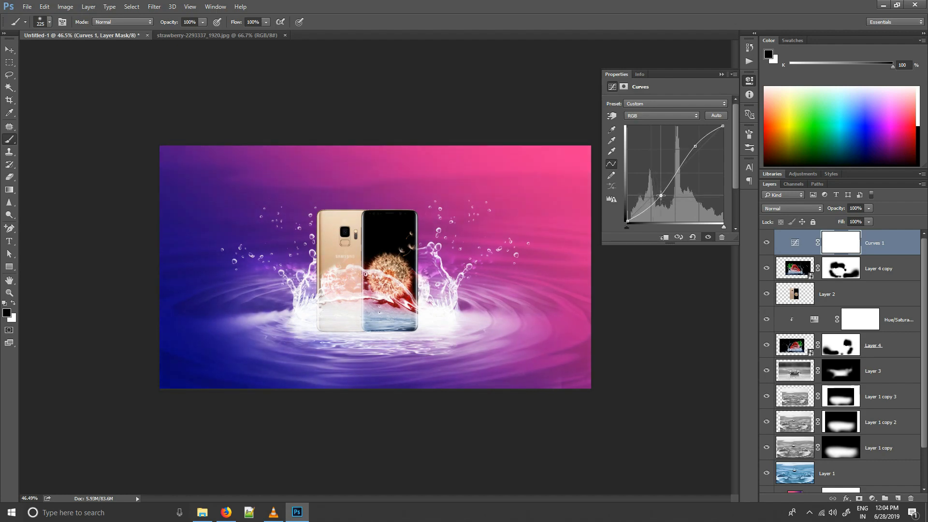
pyautogui.moveTo(696, 145); pyautogui.dragTo(695, 146)
pyautogui.moveTo(662, 196); pyautogui.dragTo(658, 199)
pyautogui.click(721, 75)
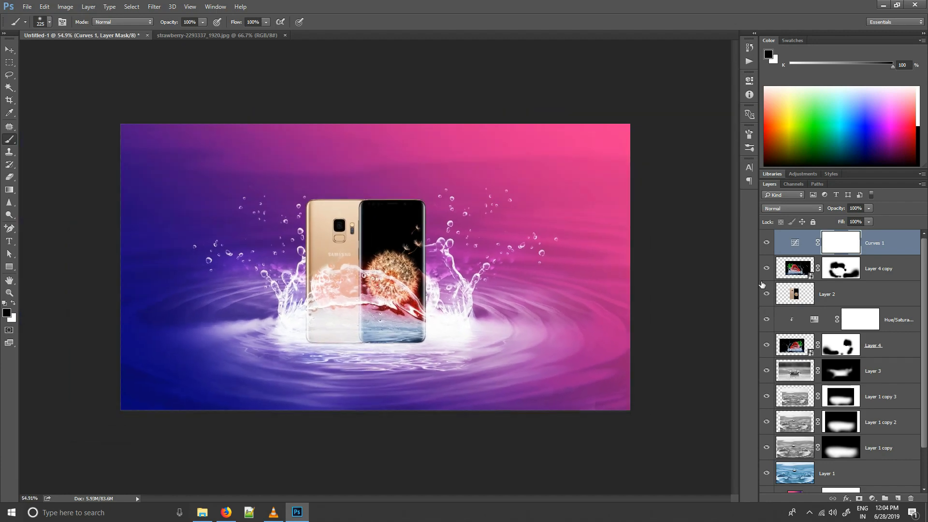
pyautogui.click(799, 211)
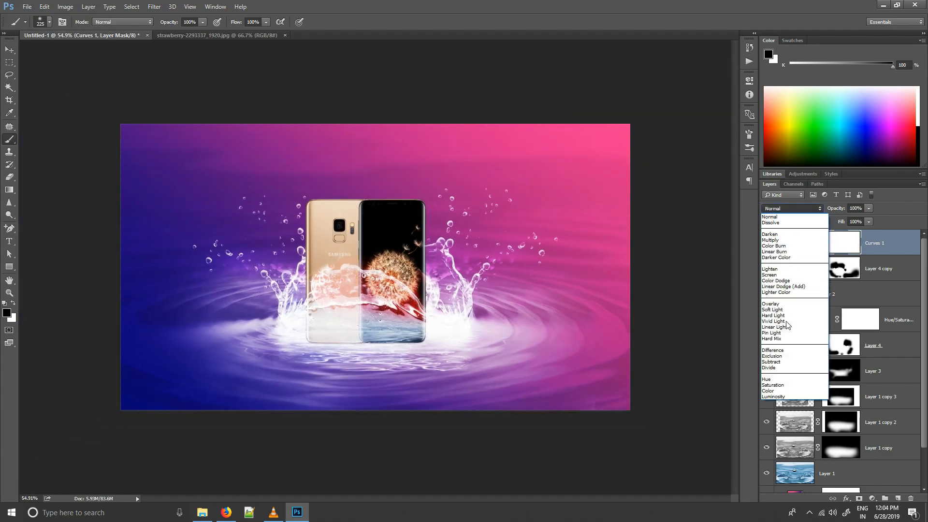
pyautogui.click(791, 314)
pyautogui.scroll(-1, 446, 251)
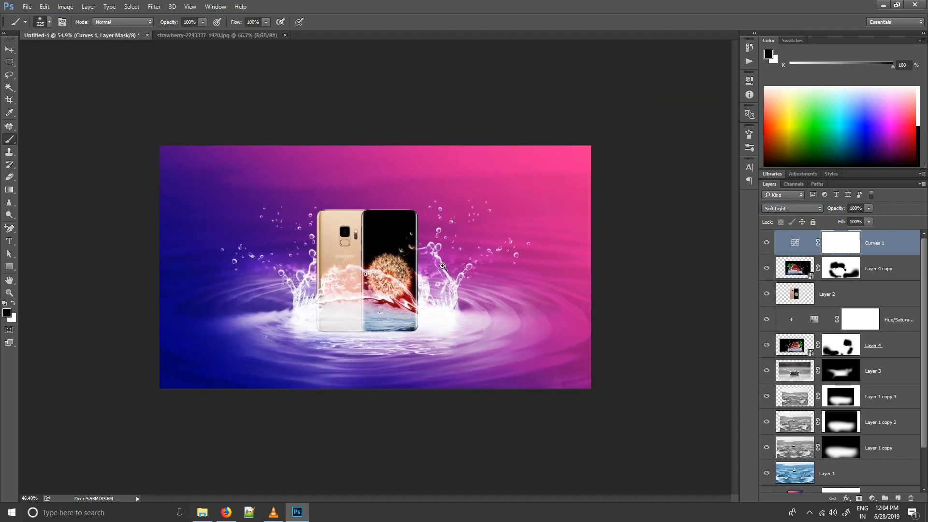
# Add a new layer and paint soft white light over the upper right, phone and centre.
pyautogui.click(897, 499)
pyautogui.scroll(1, 385, 150)
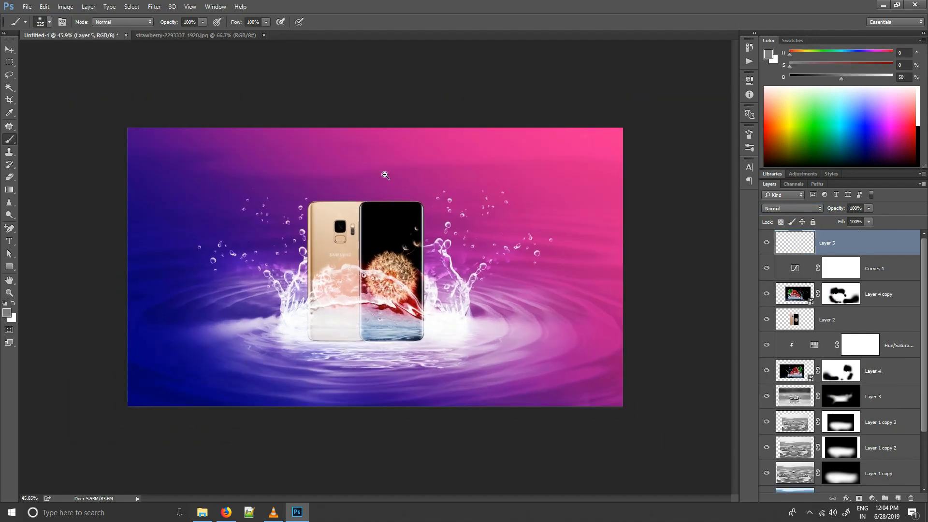
pyautogui.scroll(-1, 384, 137)
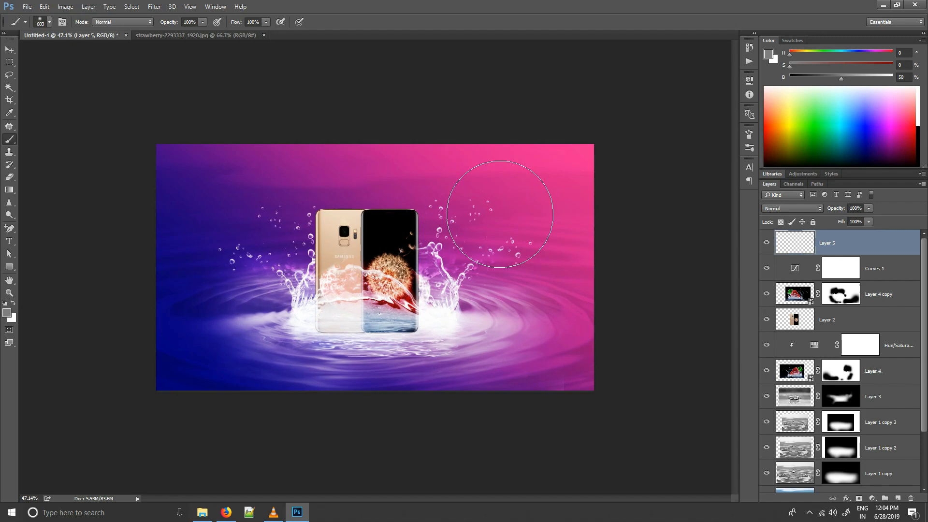
pyautogui.moveTo(472, 202); pyautogui.dragTo(553, 200)
pyautogui.press('d')
pyautogui.press('x')
pyautogui.moveTo(481, 162)
pyautogui.mouseDown()
pyautogui.moveTo(600, 224)
pyautogui.moveTo(560, 310)
pyautogui.moveTo(402, 118)
pyautogui.mouseUp()
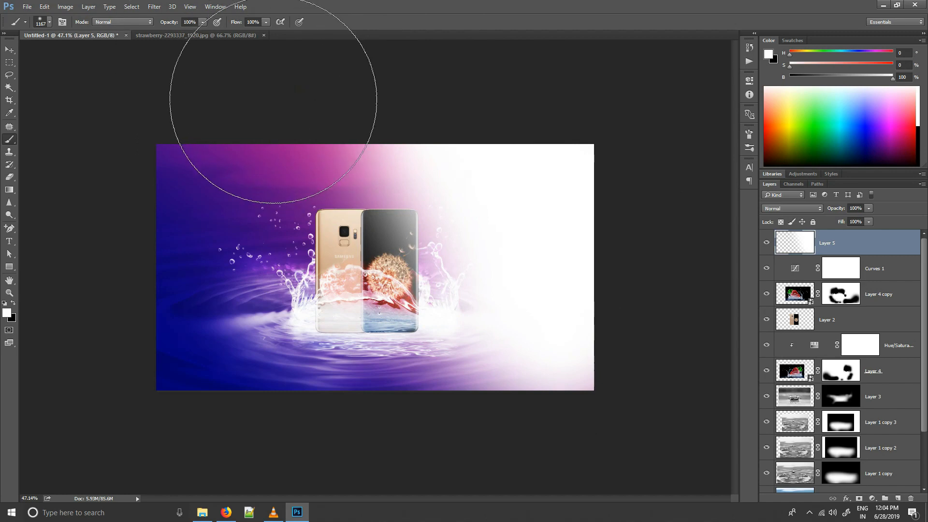
pyautogui.press('3')
pyautogui.moveTo(417, 252)
pyautogui.mouseDown()
pyautogui.moveTo(431, 394)
pyautogui.moveTo(446, 245)
pyautogui.moveTo(403, 145)
pyautogui.moveTo(437, 314)
pyautogui.moveTo(235, 355)
pyautogui.moveTo(176, 234)
pyautogui.moveTo(246, 241)
pyautogui.mouseUp()
# Paint black over the left and lower centre, then blend the layer in Overlay at 20%.
pyautogui.press('x')
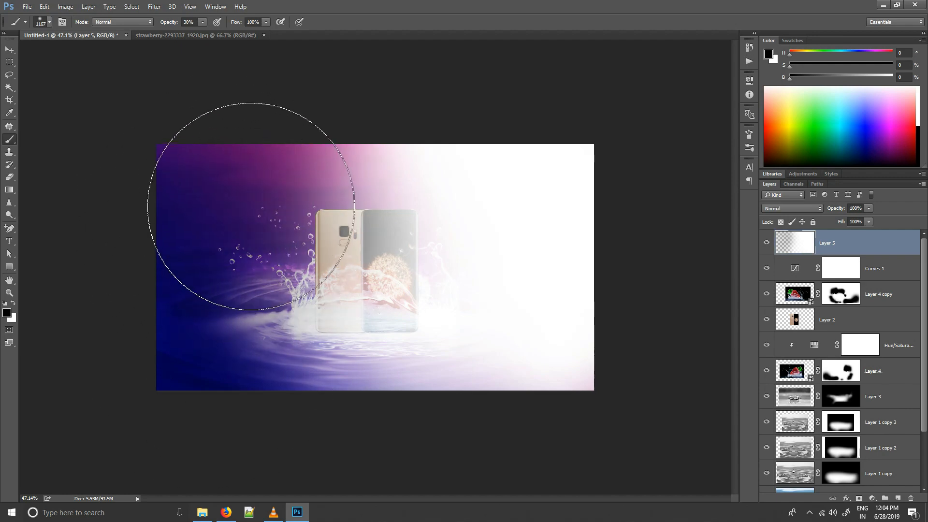
pyautogui.moveTo(251, 206)
pyautogui.mouseDown()
pyautogui.moveTo(182, 191)
pyautogui.moveTo(348, 352)
pyautogui.mouseUp()
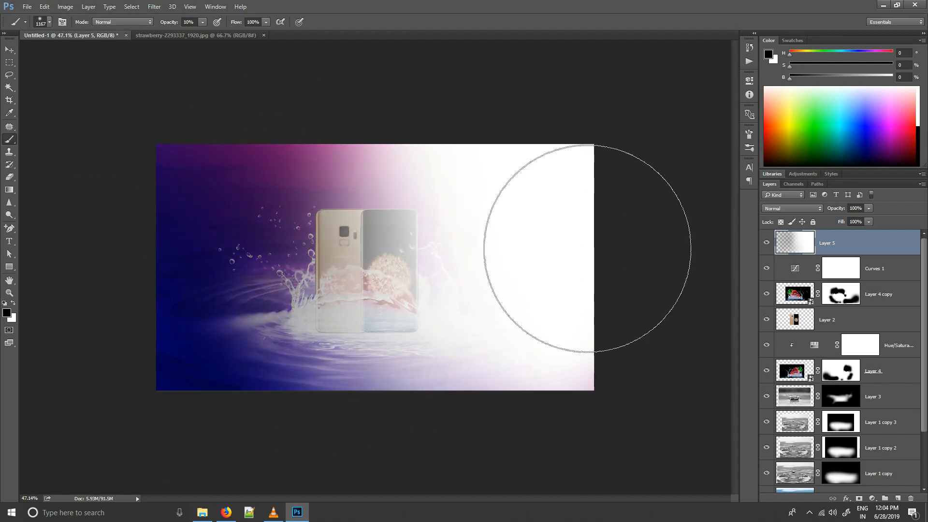
pyautogui.press('v')
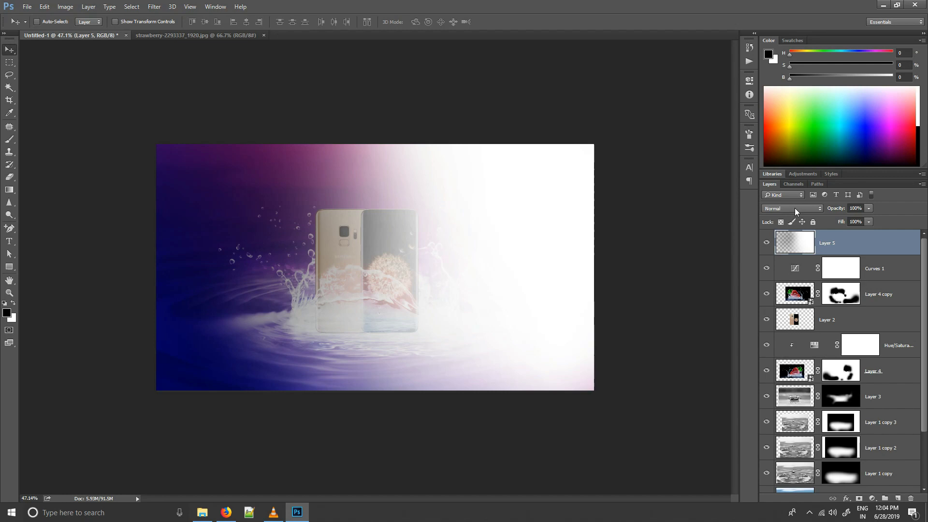
pyautogui.click(795, 210)
pyautogui.click(788, 308)
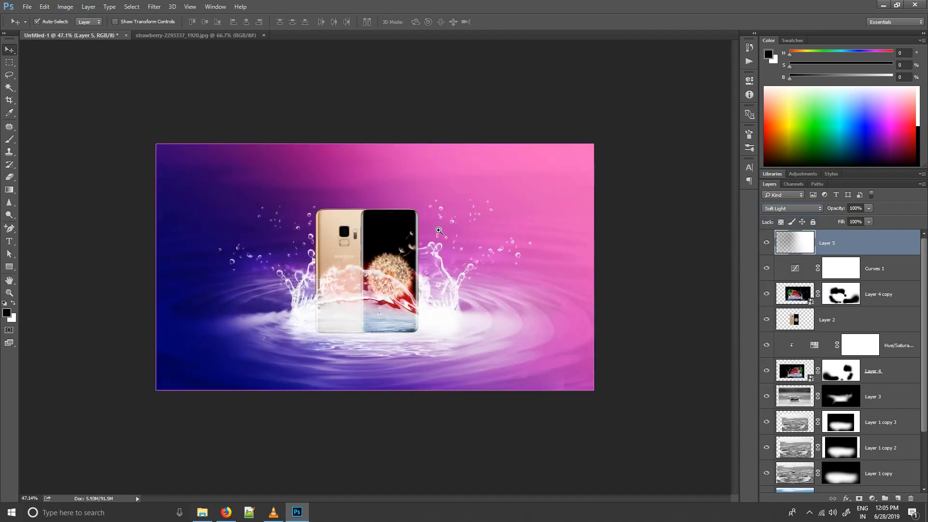
pyautogui.scroll(-2, 655, 310)
pyautogui.scroll(1, 805, 206)
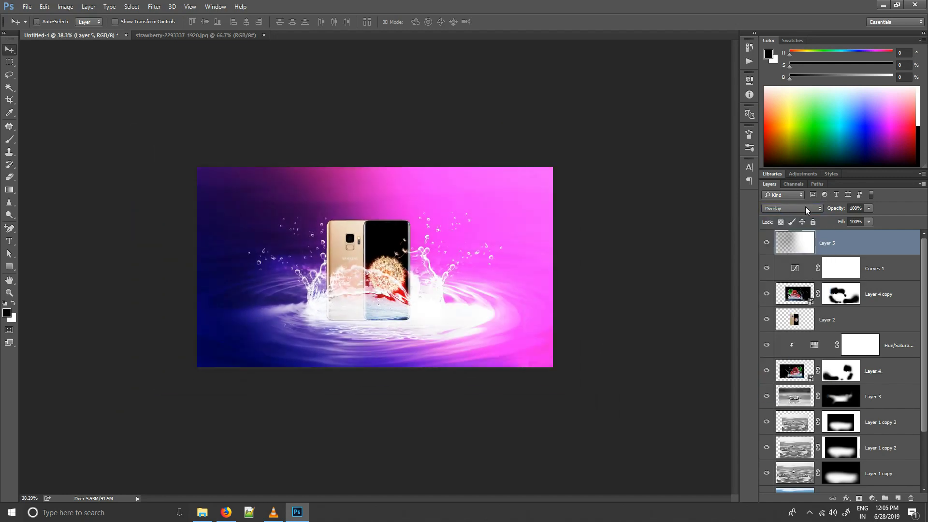
pyautogui.press('2')
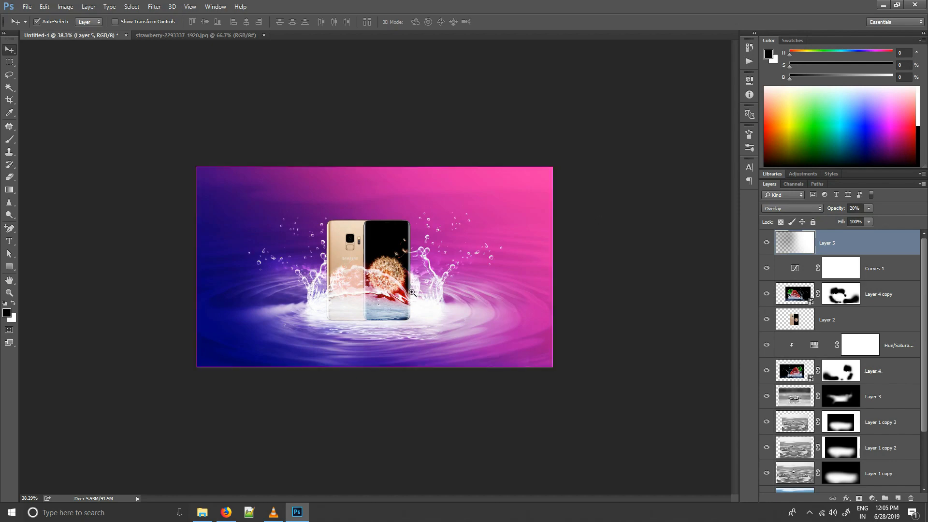
pyautogui.scroll(3, 446, 272)
pyautogui.scroll(-1, 445, 272)
pyautogui.scroll(-2, 445, 273)
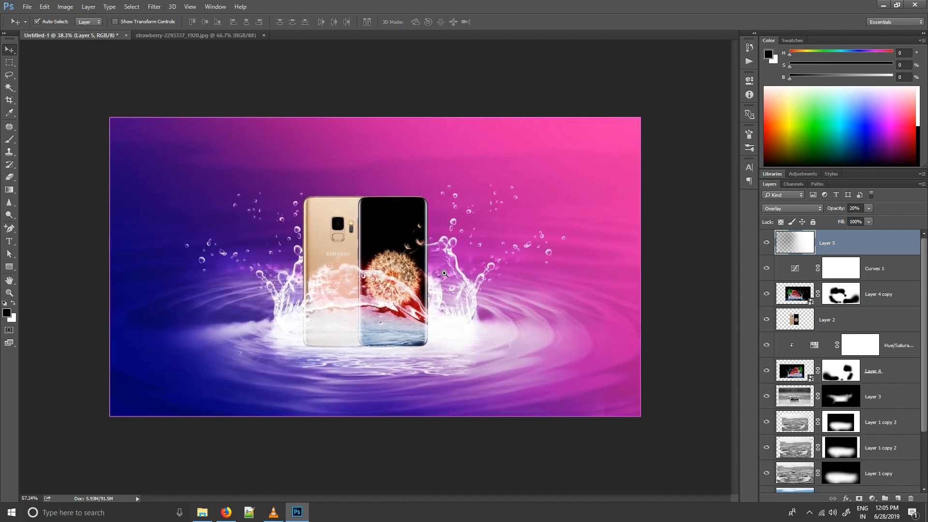
pyautogui.scroll(1, 445, 273)
pyautogui.scroll(-1, 445, 272)
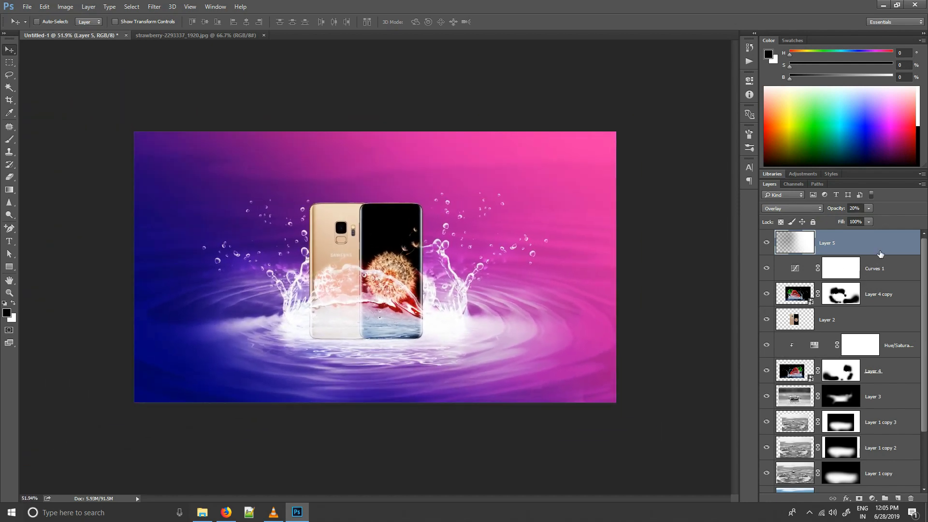
# Add a Color Balance layer with highlights at Cyan-Red +18 and Yellow-Blue -15.
pyautogui.click(872, 500)
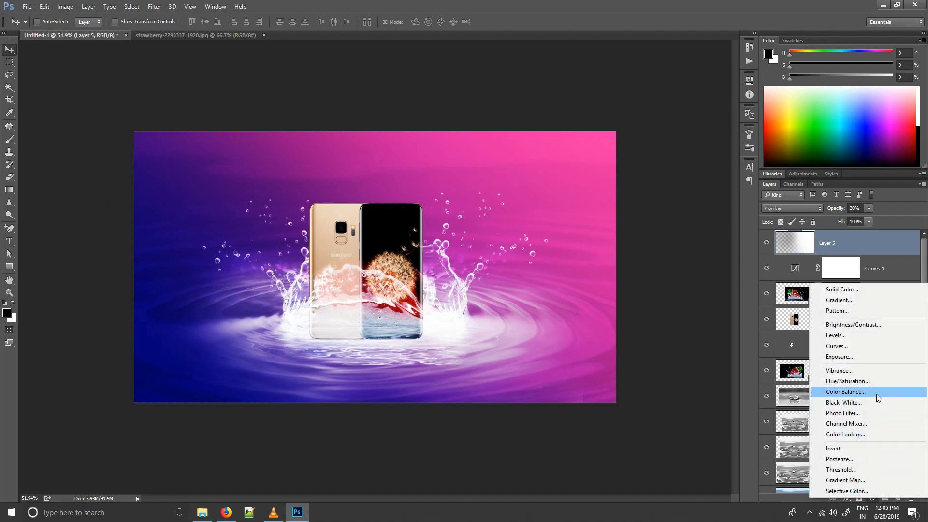
pyautogui.press('Escape')
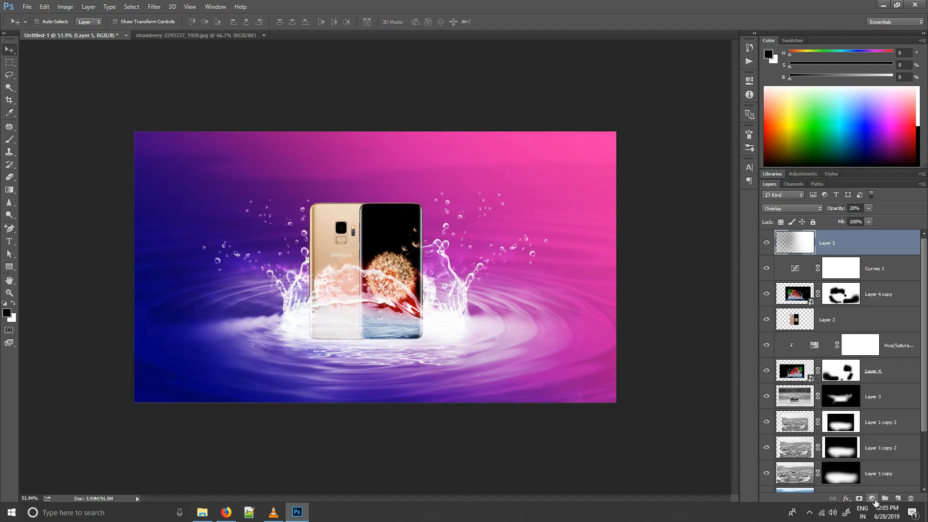
pyautogui.click(873, 500)
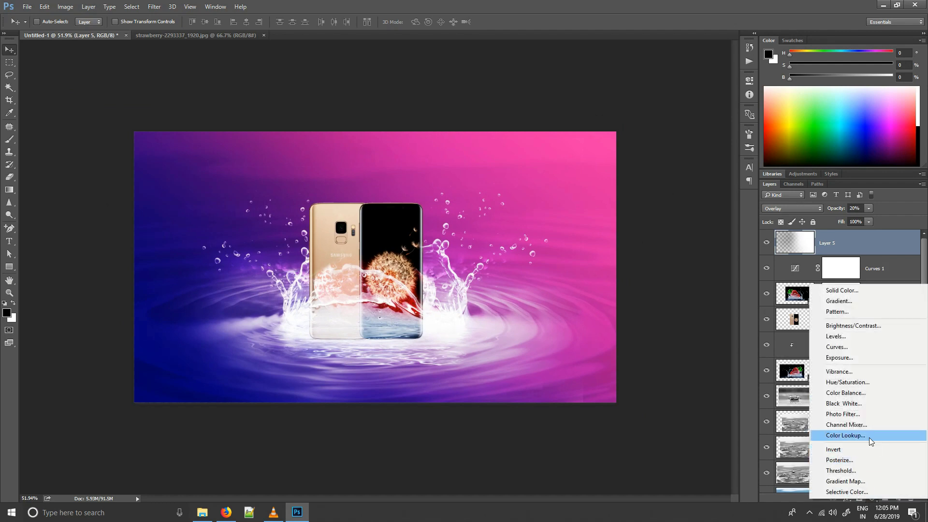
pyautogui.click(856, 392)
pyautogui.click(662, 103)
pyautogui.click(649, 130)
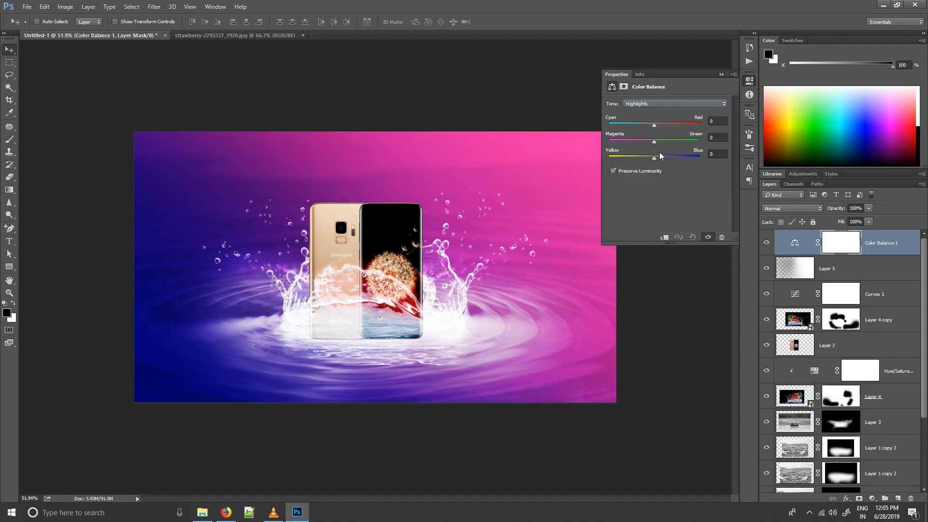
pyautogui.moveTo(654, 161); pyautogui.dragTo(648, 161)
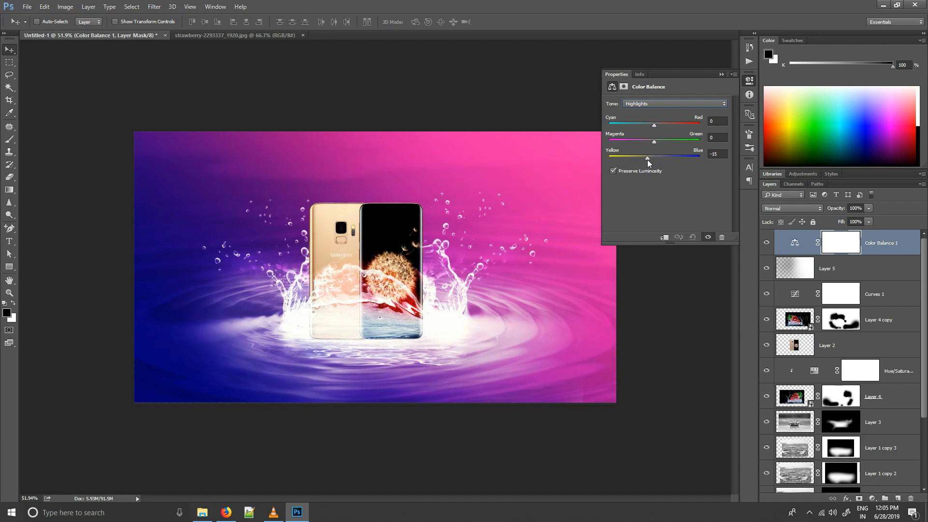
pyautogui.moveTo(656, 127); pyautogui.dragTo(658, 126)
# Set the shadows to Cyan-Red -3 and Yellow-Blue +16.
pyautogui.click(661, 105)
pyautogui.click(653, 111)
pyautogui.moveTo(655, 157); pyautogui.dragTo(655, 125)
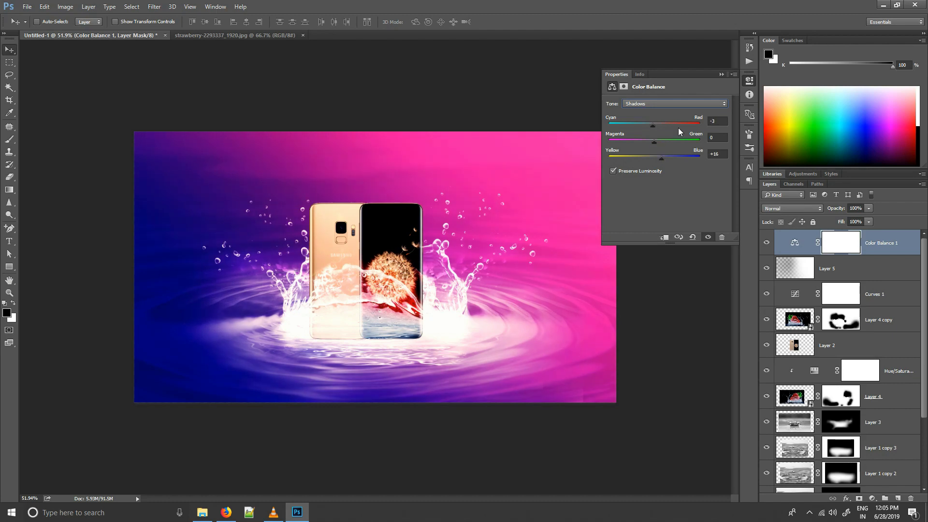
pyautogui.click(720, 76)
# Add a Color Lookup layer using the LateSunset.3DL table.
pyautogui.click(873, 499)
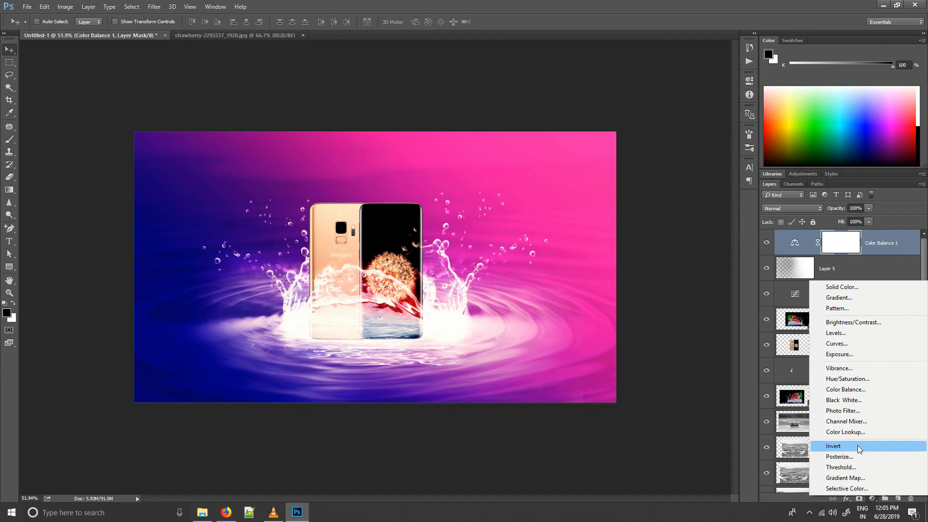
pyautogui.click(849, 432)
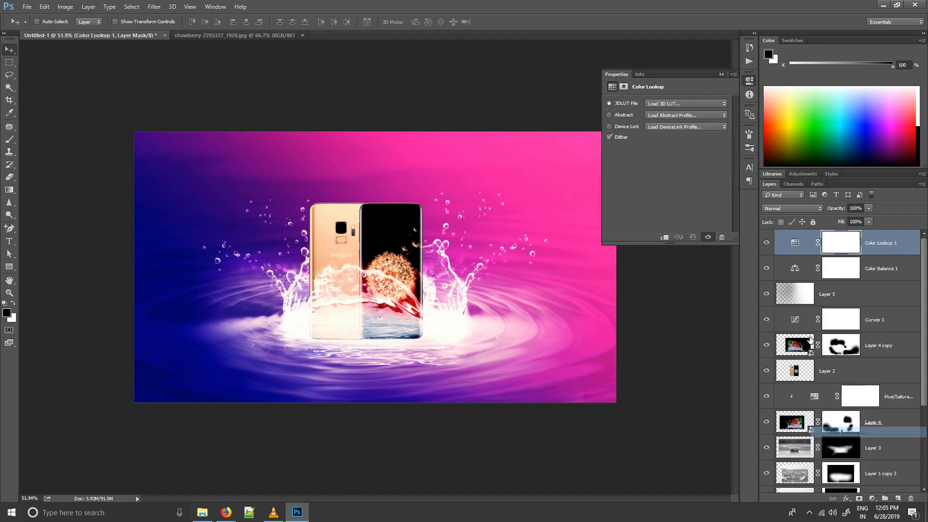
pyautogui.click(677, 105)
pyautogui.click(676, 338)
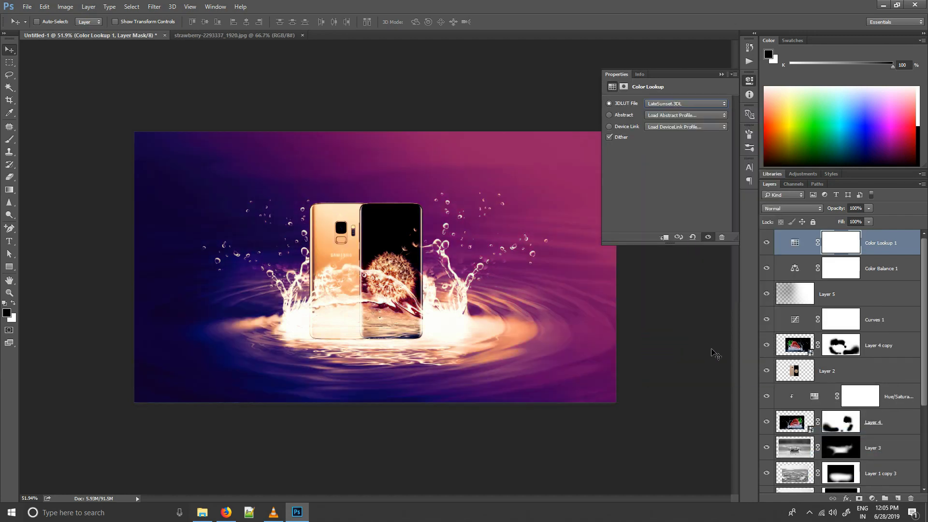
pyautogui.click(721, 76)
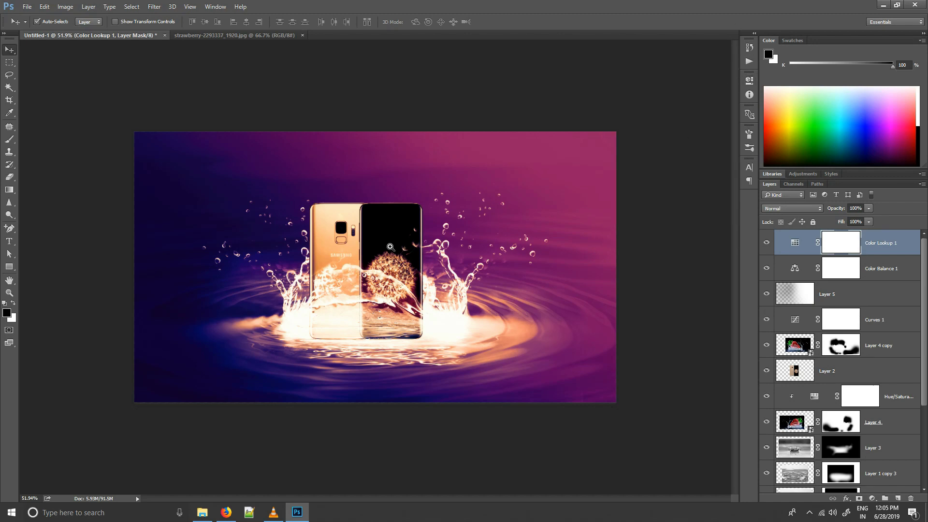
# Move Layer 1 copy, copy 2 and copy 3 slightly lower on the canvas.
pyautogui.moveTo(377, 261); pyautogui.dragTo(397, 262)
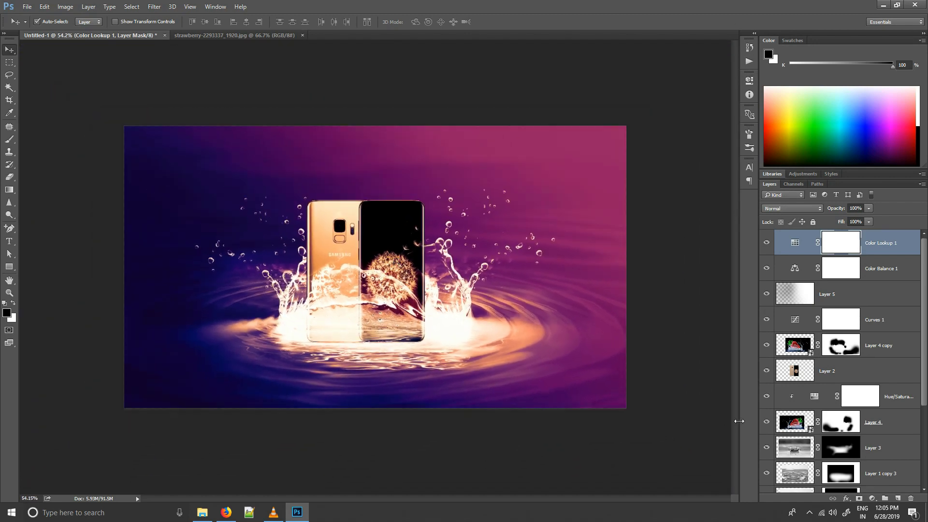
pyautogui.scroll(-3, 834, 428)
pyautogui.click(876, 407)
pyautogui.keyDown('shift'); pyautogui.click(875, 378); pyautogui.keyUp('shift')
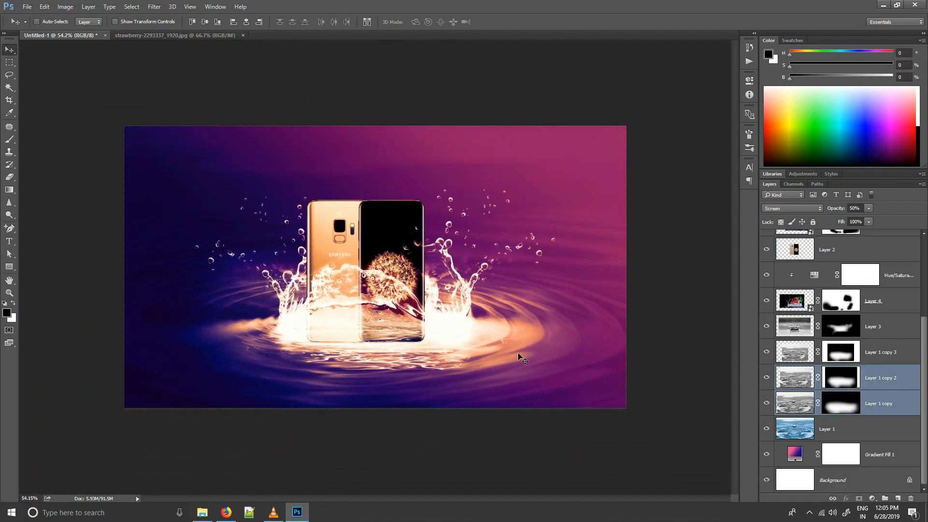
pyautogui.moveTo(519, 354); pyautogui.dragTo(510, 354)
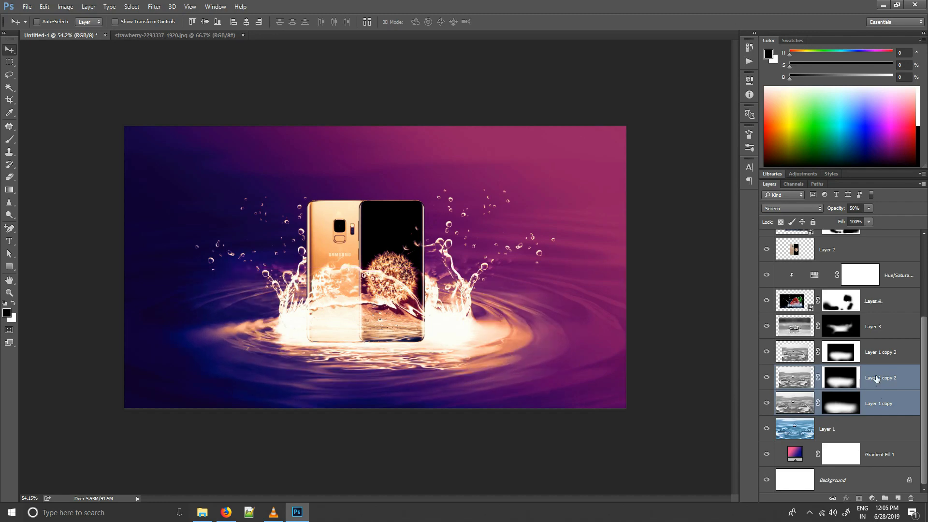
pyautogui.click(874, 354)
pyautogui.moveTo(572, 321)
pyautogui.mouseDown()
pyautogui.moveTo(573, 333)
pyautogui.moveTo(580, 330)
pyautogui.mouseUp()
pyautogui.scroll(2, 867, 352)
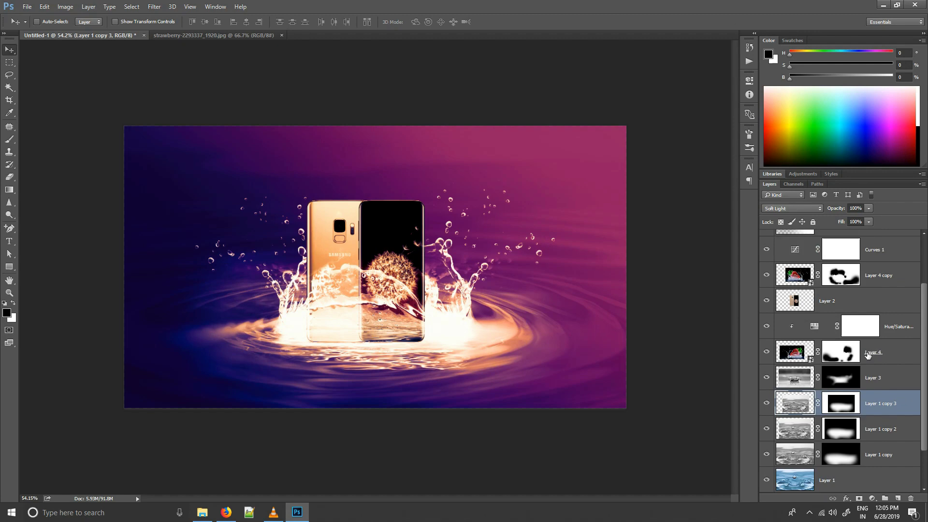
pyautogui.scroll(3, 873, 362)
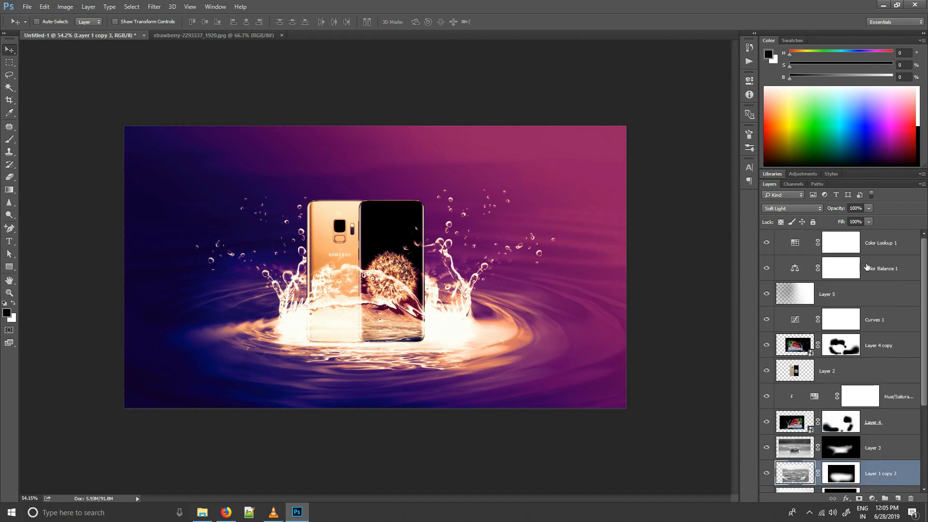
pyautogui.click(882, 244)
# Add a Curves adjustment lifting the midtones with a shadow point, then collapse its settings.
pyautogui.click(871, 499)
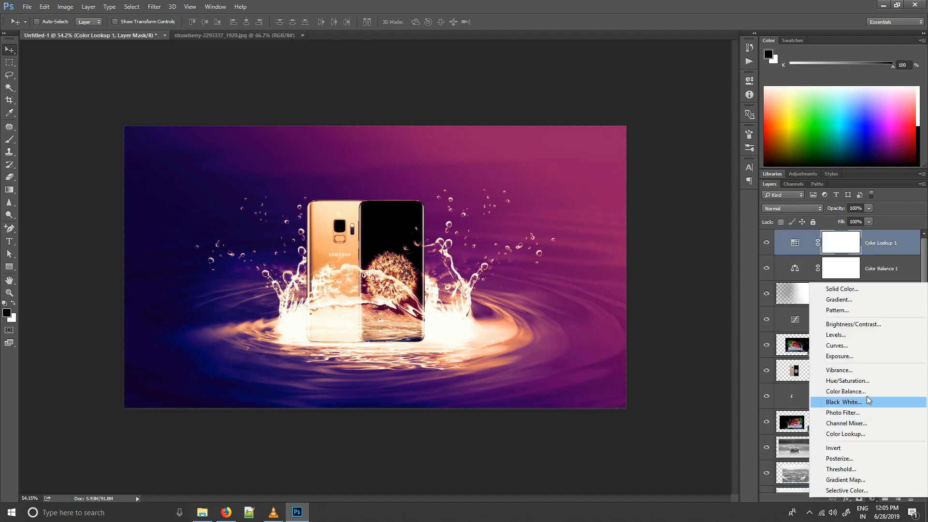
pyautogui.click(847, 347)
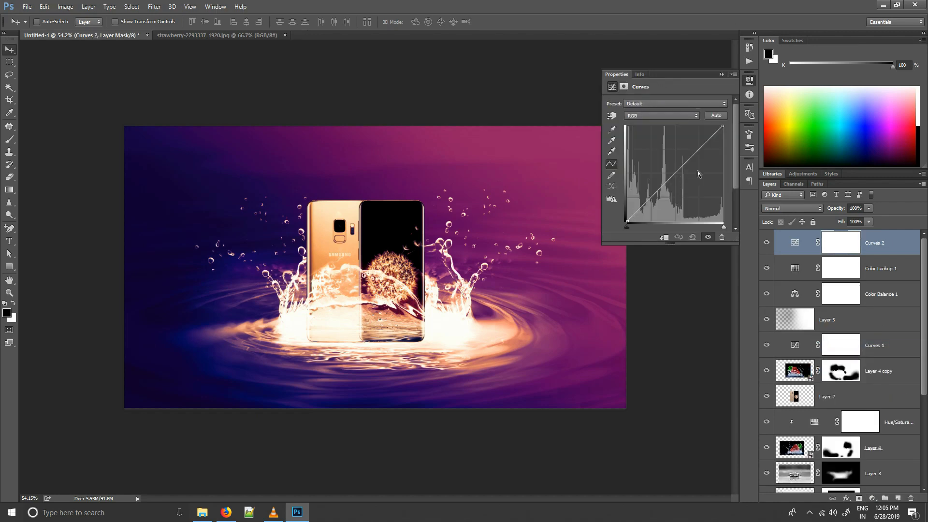
pyautogui.moveTo(693, 155); pyautogui.dragTo(686, 150)
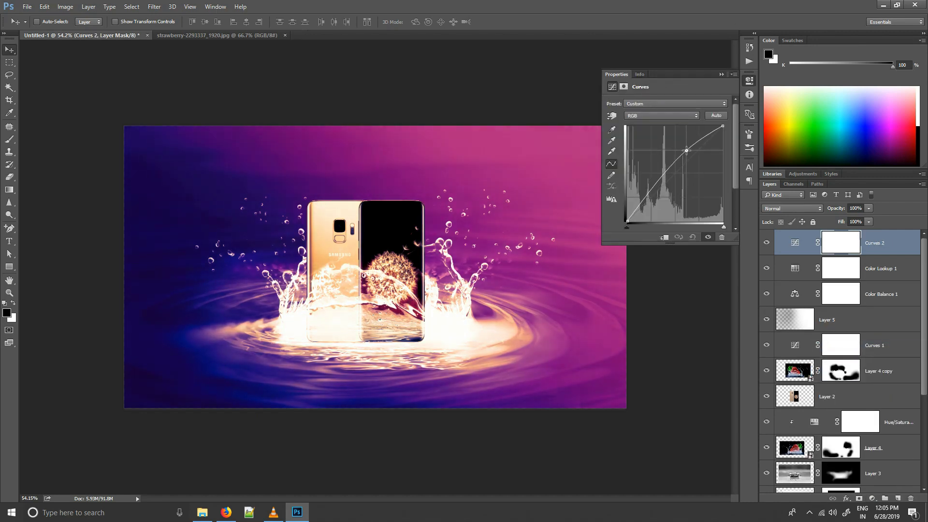
pyautogui.click(639, 204)
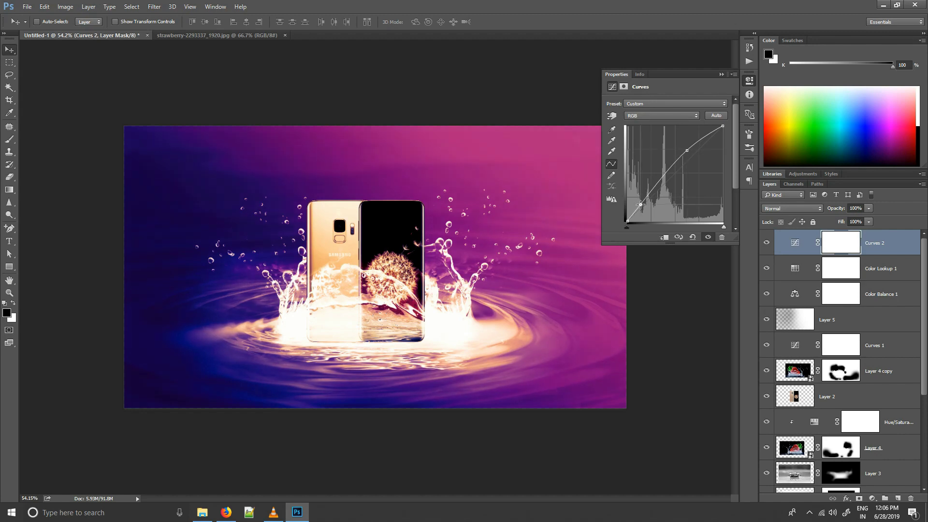
pyautogui.click(719, 77)
pyautogui.scroll(2, 415, 244)
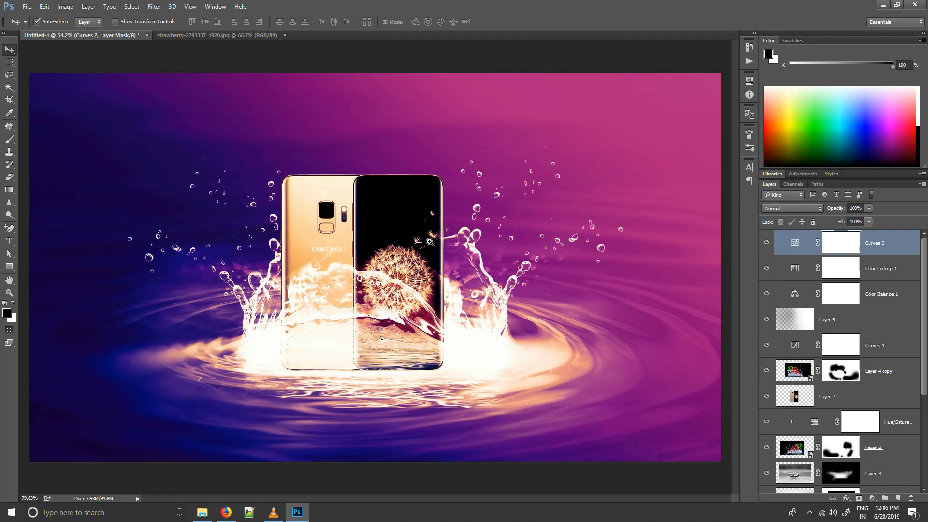
pyautogui.scroll(-3, 415, 244)
pyautogui.scroll(1, 433, 248)
pyautogui.scroll(-2, 433, 248)
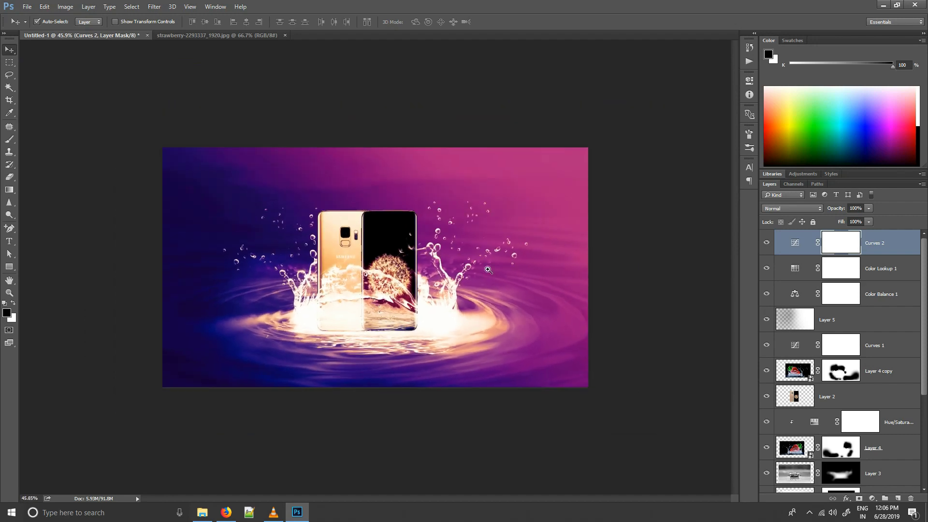
pyautogui.scroll(-2, 878, 344)
# Duplicate Layer 2, flip the original vertically and move it below the phone.
pyautogui.click(827, 324)
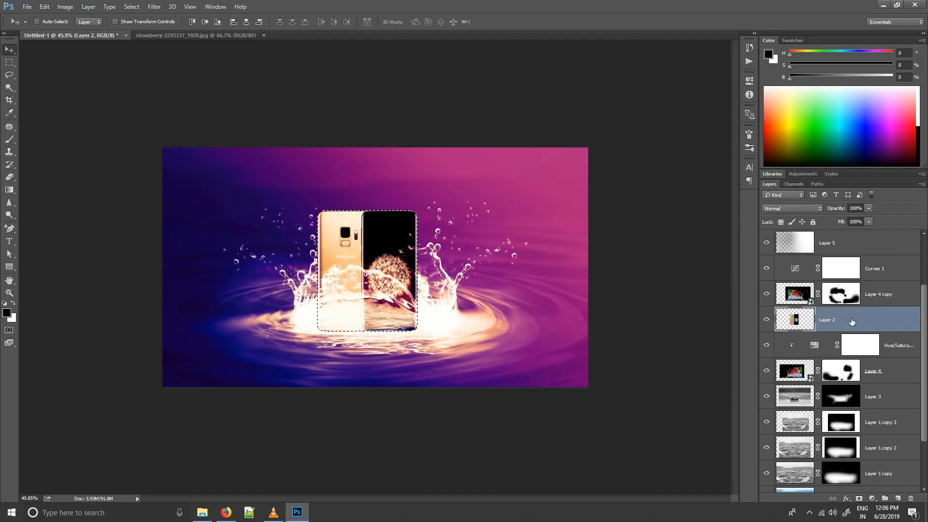
pyautogui.hotkey('ctrl', 'j')
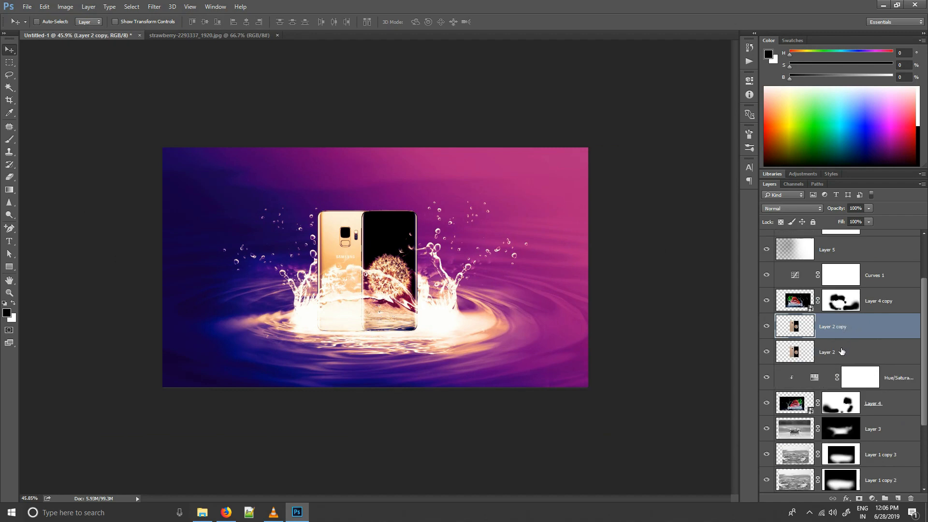
pyautogui.click(841, 352)
pyautogui.hotkey('ctrl', 't')
pyautogui.scroll(2, 372, 288)
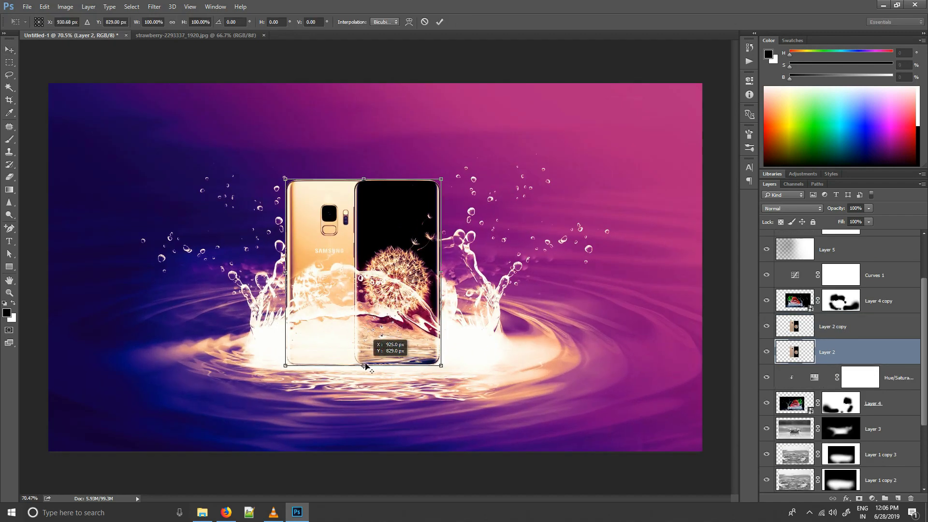
pyautogui.rightClick(391, 321)
pyautogui.click(428, 476)
pyautogui.moveTo(406, 290); pyautogui.dragTo(406, 478)
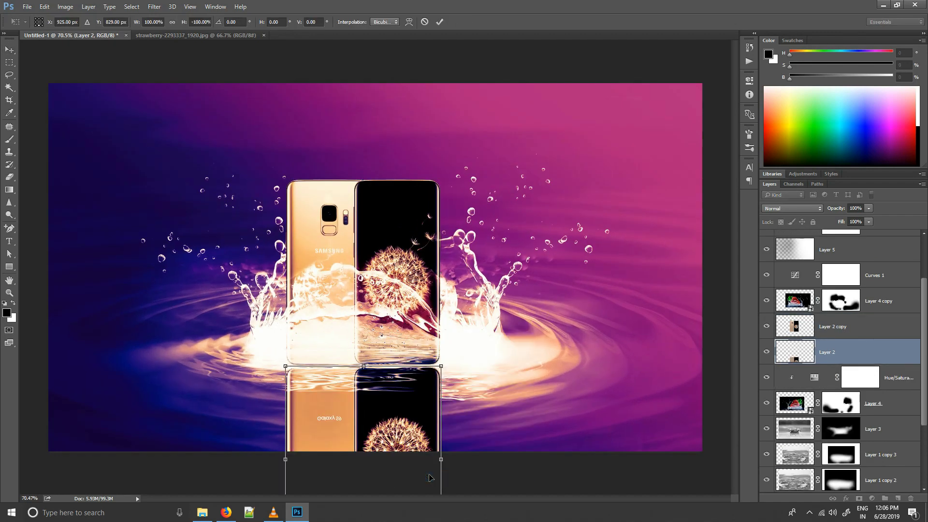
pyautogui.press('Return')
# Mask the flipped reflection with a black-white gradient so it fades into the water.
pyautogui.click(858, 499)
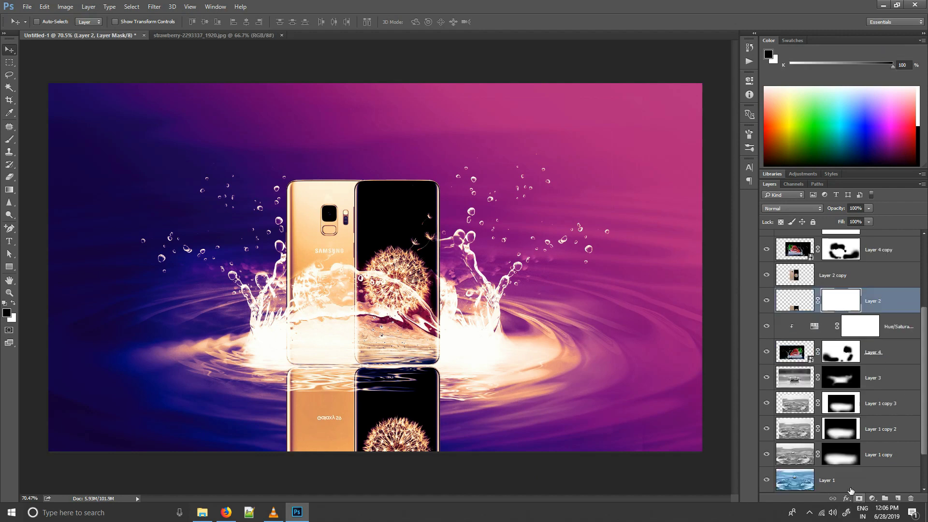
pyautogui.press('g')
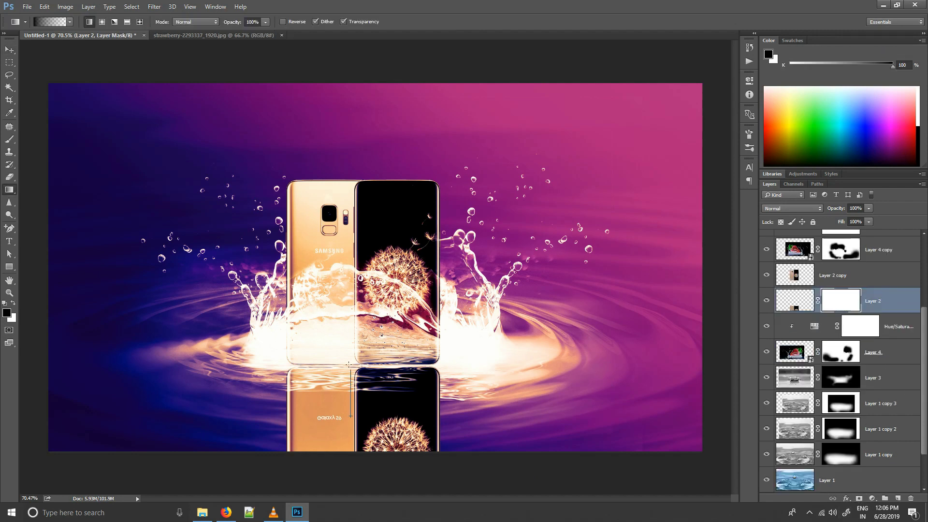
pyautogui.moveTo(353, 403)
pyautogui.mouseDown()
pyautogui.moveTo(353, 370)
pyautogui.moveTo(366, 346)
pyautogui.mouseUp()
pyautogui.press('v')
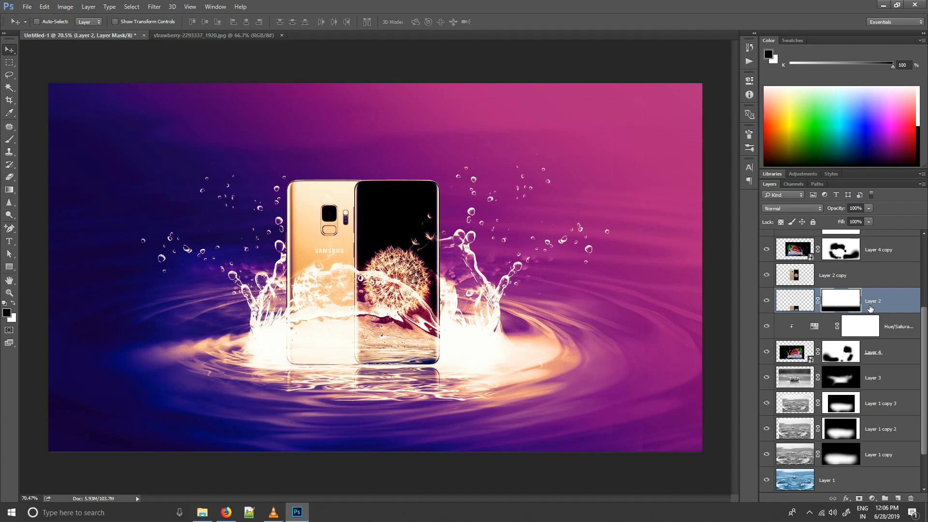
# Brush a soft black shadow under the phone's base on a new layer and erase the excess.
pyautogui.click(898, 498)
pyautogui.press('b')
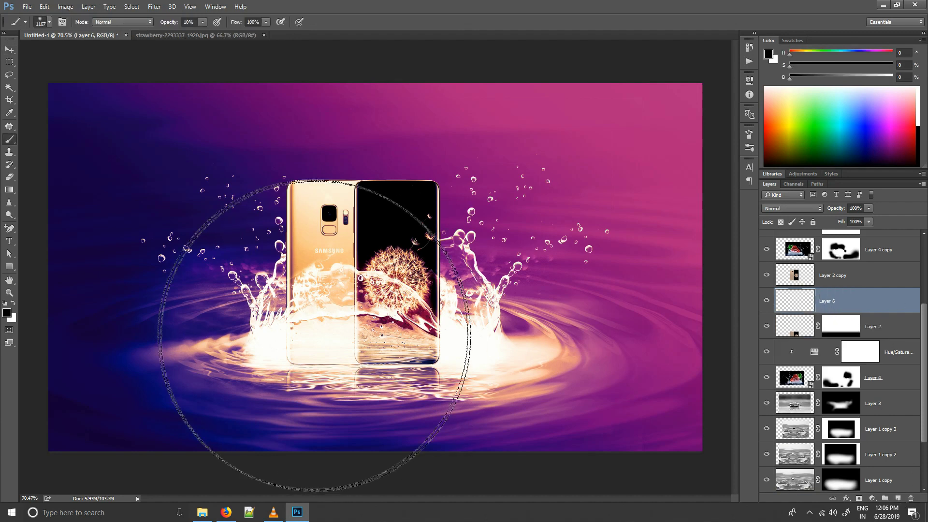
pyautogui.moveTo(348, 342)
pyautogui.mouseDown()
pyautogui.moveTo(274, 335)
pyautogui.moveTo(342, 331)
pyautogui.moveTo(338, 356)
pyautogui.moveTo(417, 354)
pyautogui.moveTo(296, 355)
pyautogui.mouseUp()
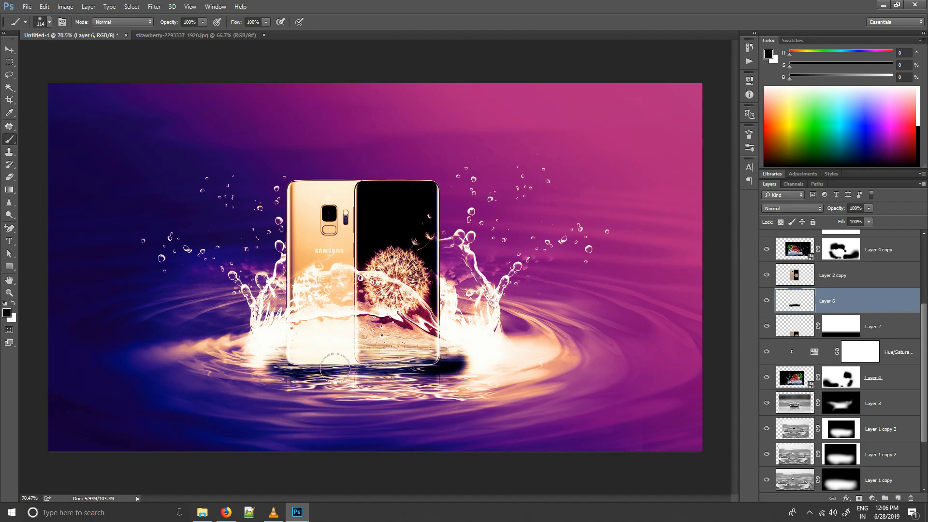
pyautogui.press('e')
pyautogui.moveTo(239, 384)
pyautogui.mouseDown()
pyautogui.moveTo(291, 401)
pyautogui.moveTo(445, 405)
pyautogui.moveTo(466, 373)
pyautogui.moveTo(472, 384)
pyautogui.moveTo(415, 395)
pyautogui.moveTo(472, 385)
pyautogui.moveTo(431, 384)
pyautogui.moveTo(436, 377)
pyautogui.mouseUp()
pyautogui.press('v')
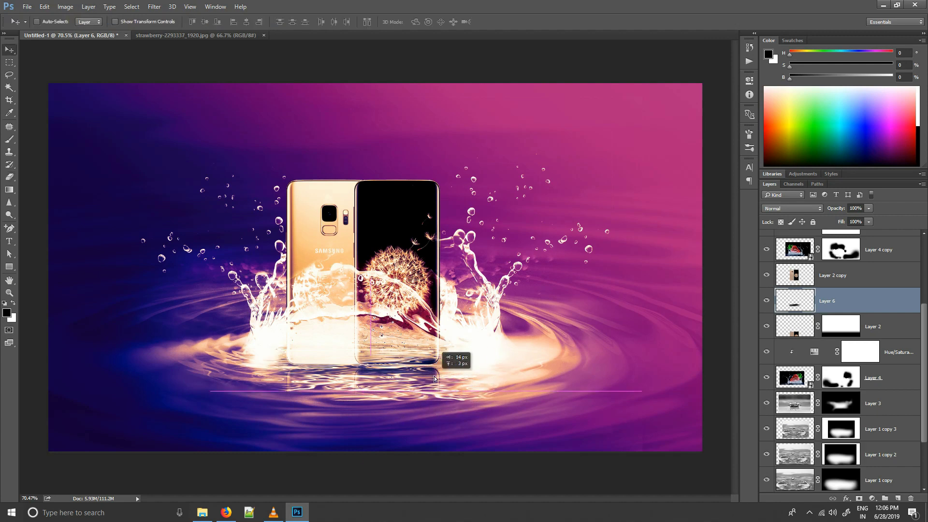
pyautogui.scroll(1, 435, 366)
pyautogui.scroll(-2, 435, 357)
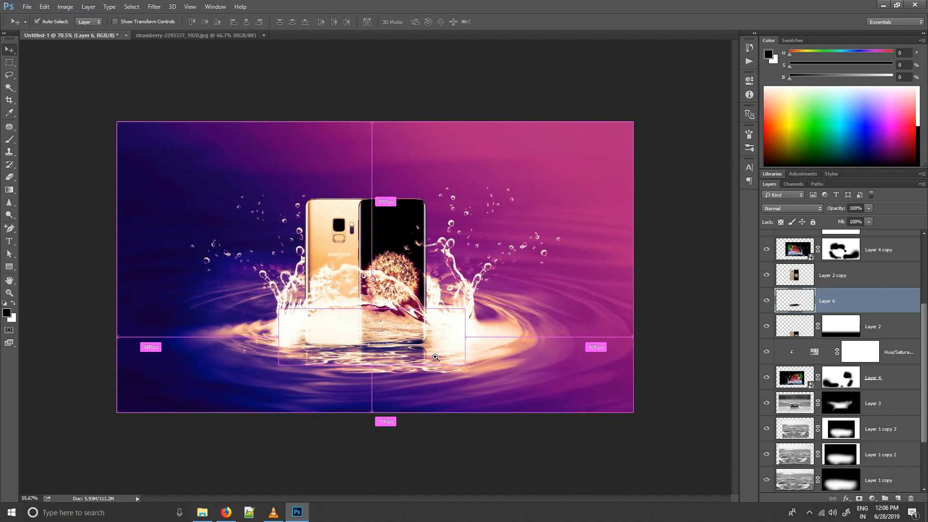
pyautogui.scroll(4, 858, 353)
# Fill a new layer above the phone with 50% grey in the phone's outline.
pyautogui.keyDown('ctrl'); pyautogui.click(797, 379); pyautogui.keyUp('ctrl')
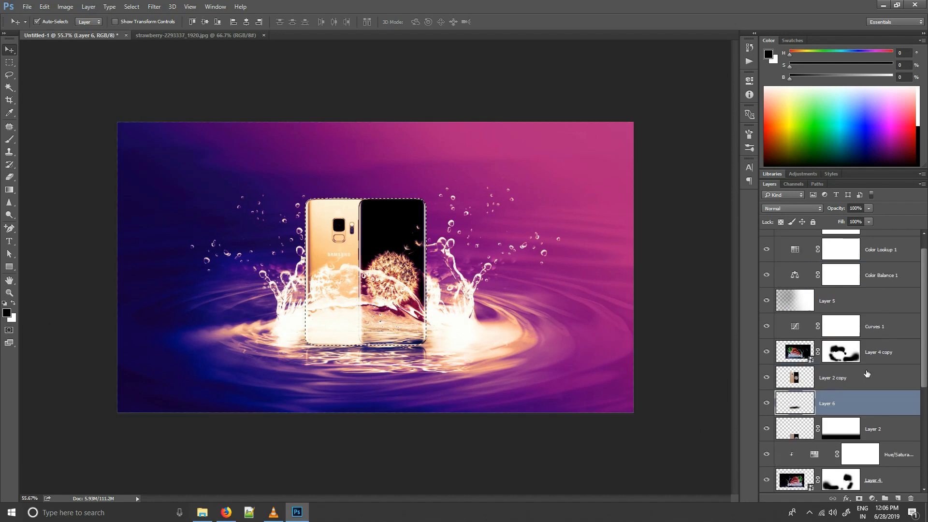
pyautogui.click(869, 378)
pyautogui.click(898, 499)
pyautogui.click(7, 314)
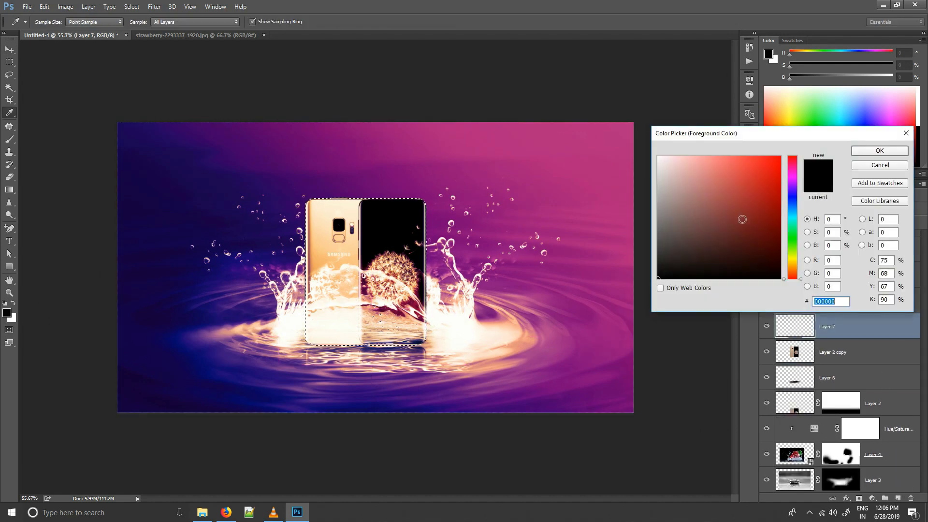
pyautogui.doubleClick(832, 245)
pyautogui.write('50')
pyautogui.press('Return')
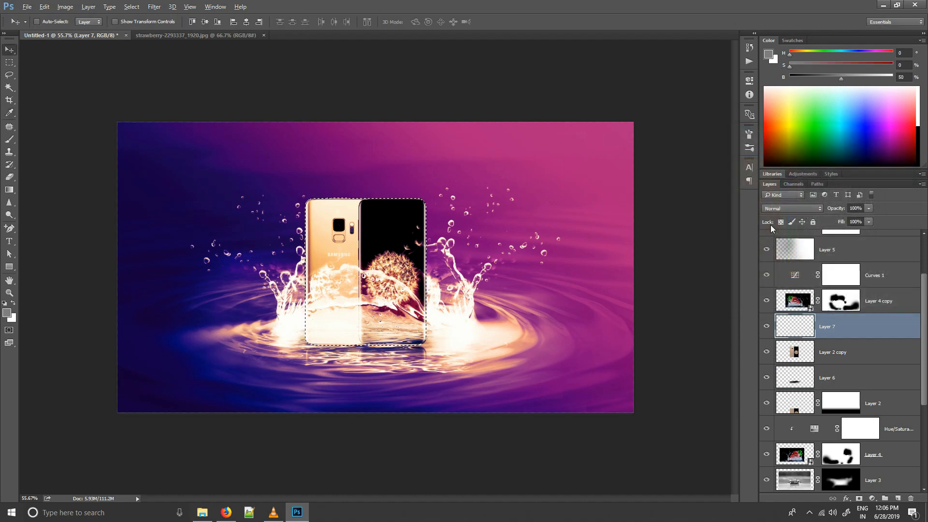
pyautogui.hotkey('alt', 'BackSpace')
pyautogui.hotkey('ctrl', 'd')
# Set the grey layer to Overlay, duplicate it, and reselect the original Layer 7.
pyautogui.press('v')
pyautogui.click(808, 208)
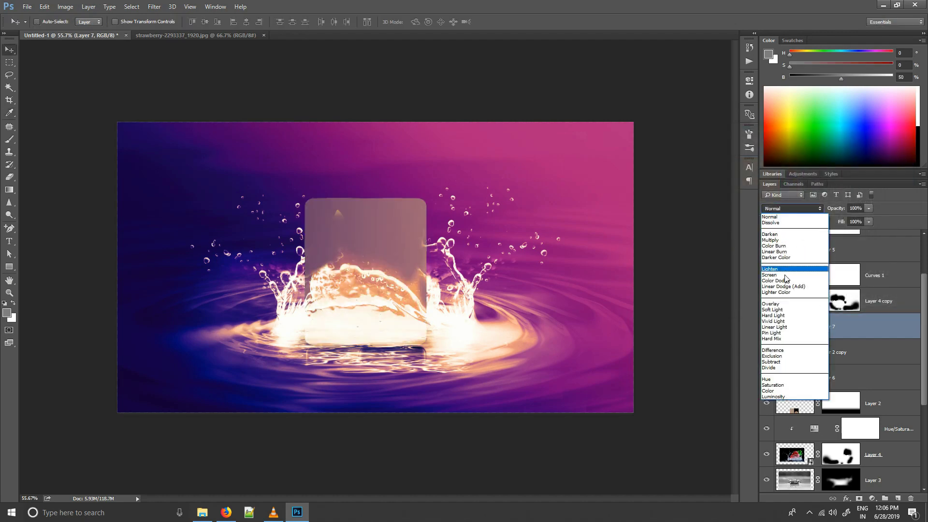
pyautogui.click(794, 305)
pyautogui.hotkey('ctrl', 'j')
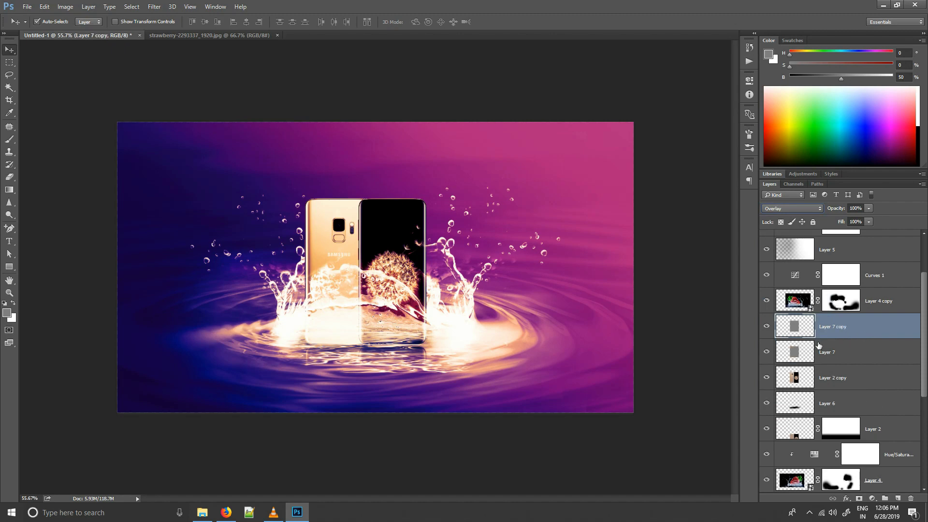
pyautogui.hotkey('alt', '[')
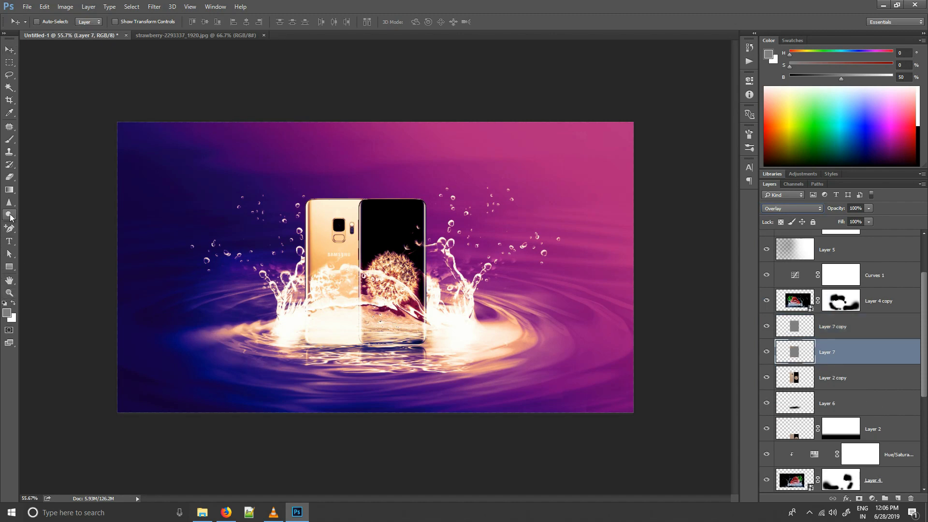
# Burn darker shading on Layer 7, then switch to Dodge on Layer 7 copy.
pyautogui.rightClick(10, 216)
pyautogui.click(53, 223)
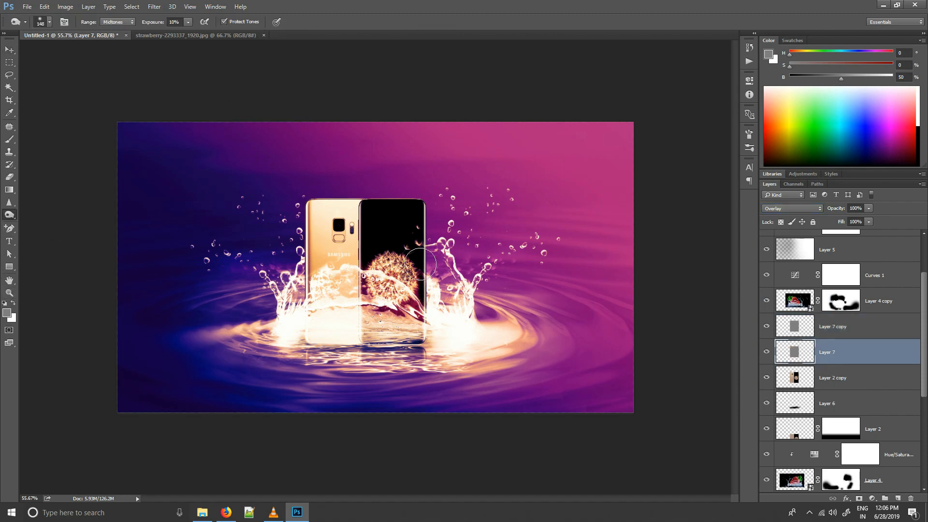
pyautogui.moveTo(419, 262); pyautogui.dragTo(444, 254)
pyautogui.moveTo(347, 226); pyautogui.dragTo(338, 226)
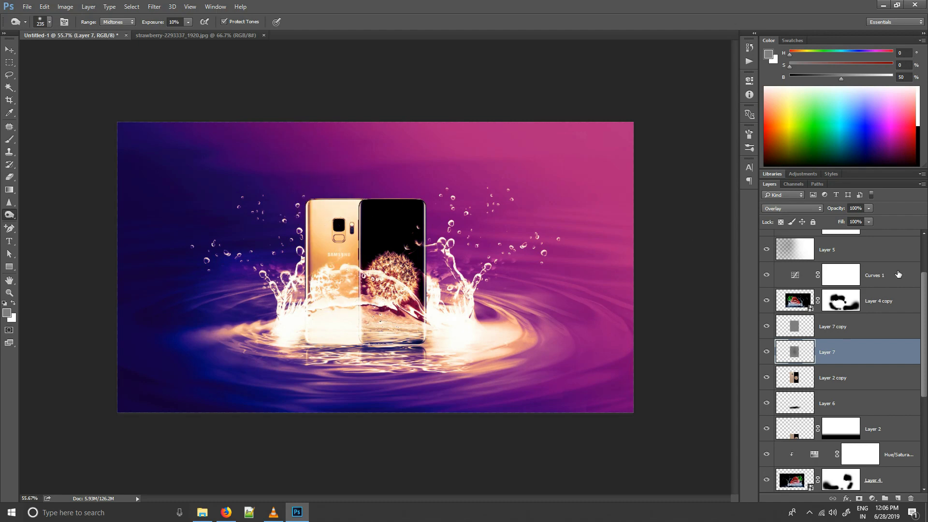
pyautogui.click(795, 331)
pyautogui.rightClick(12, 214)
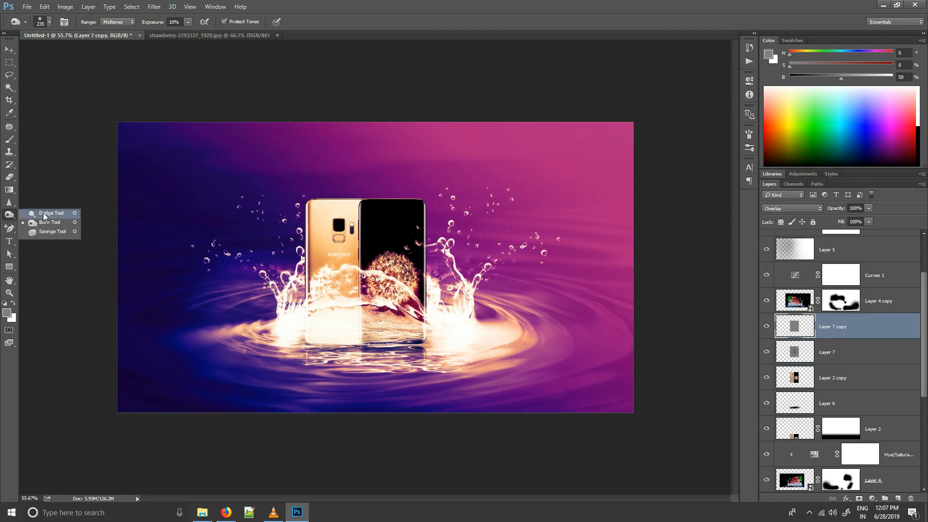
pyautogui.click(45, 215)
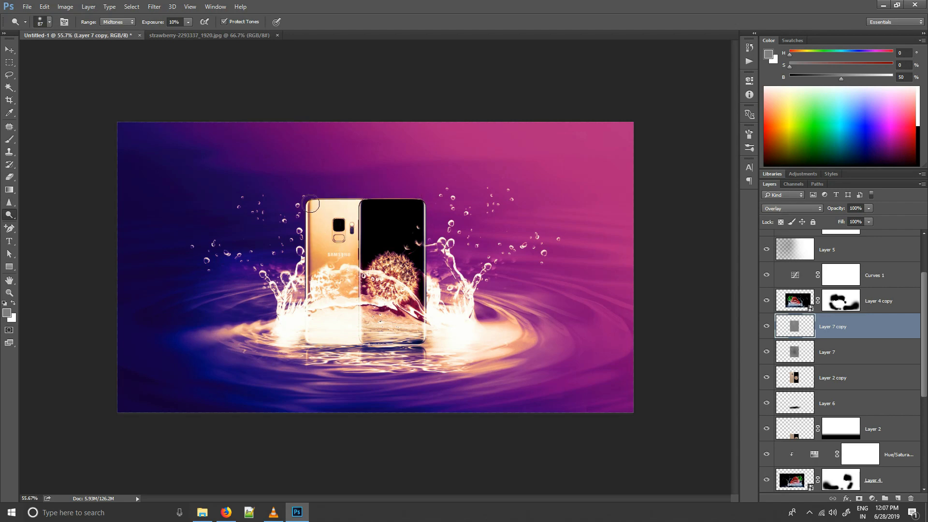
# Rasterize the splash layer (Layer 4 copy) and zoom in on the phone with the saturation toning tool.
pyautogui.click(796, 304)
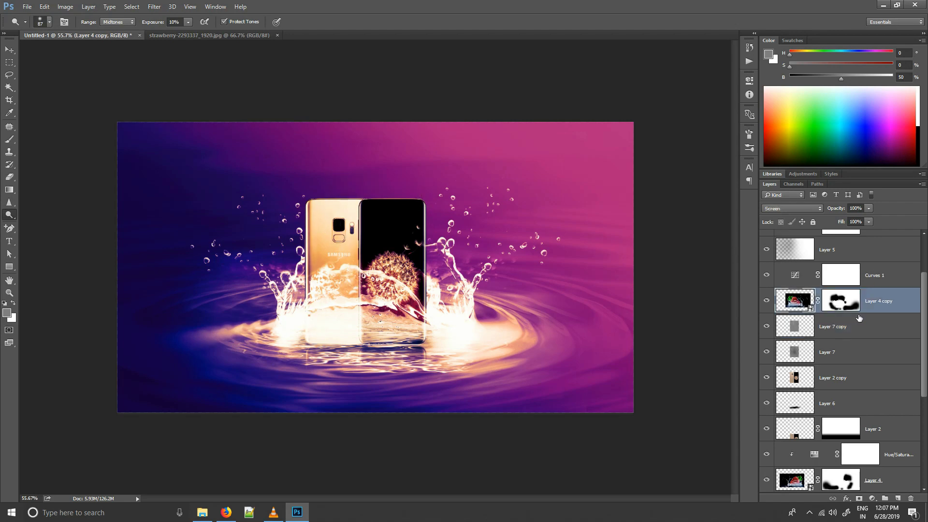
pyautogui.rightClick(883, 299)
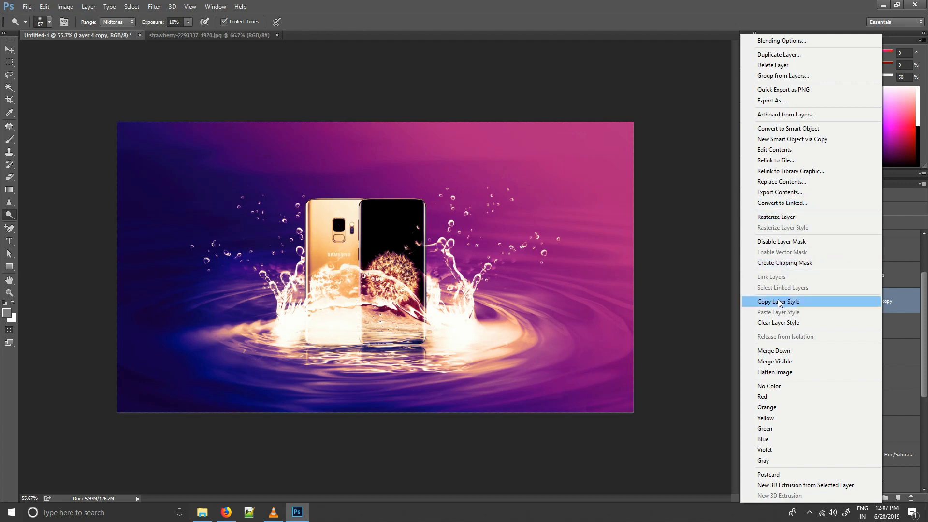
pyautogui.click(781, 217)
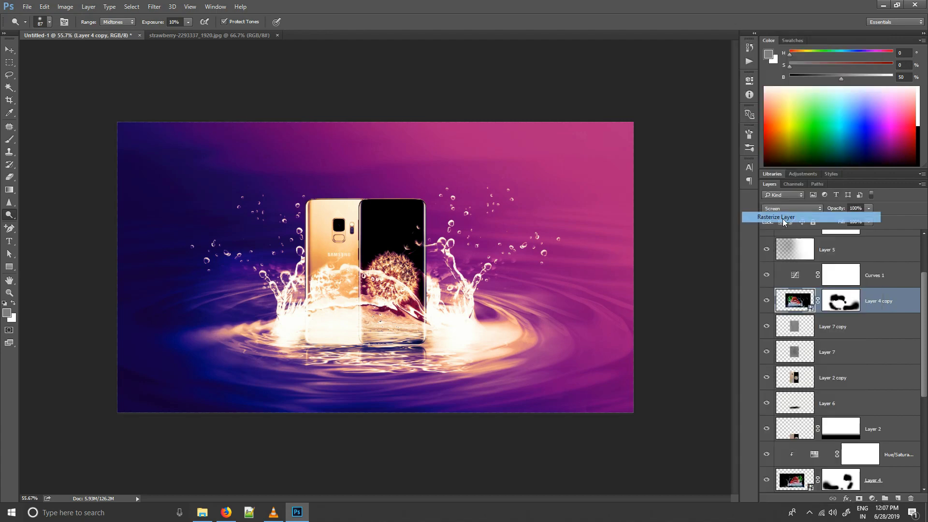
pyautogui.rightClick(12, 218)
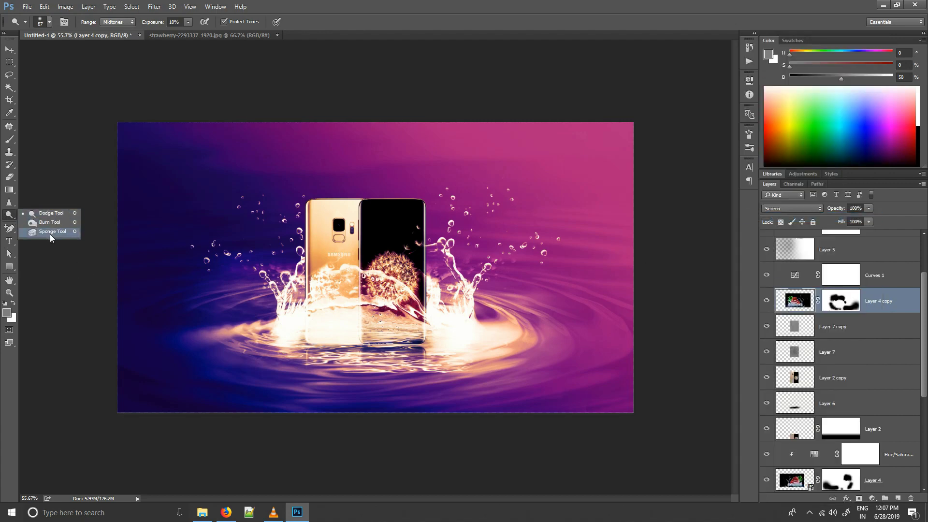
pyautogui.click(43, 237)
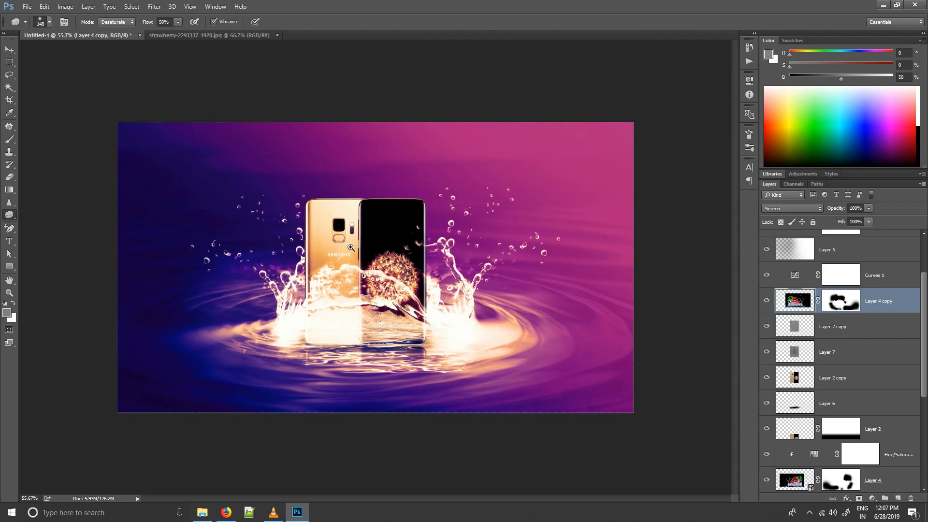
pyautogui.moveTo(351, 248); pyautogui.dragTo(373, 284)
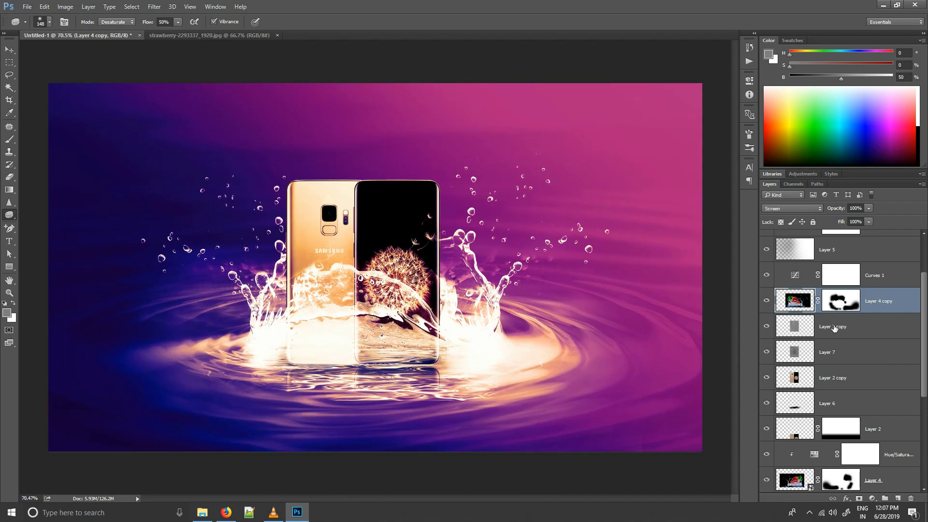
pyautogui.scroll(3, 834, 329)
# Add a Vibrance adjustment above Curves 2 with vibrance +21 and saturation -6.
pyautogui.click(883, 249)
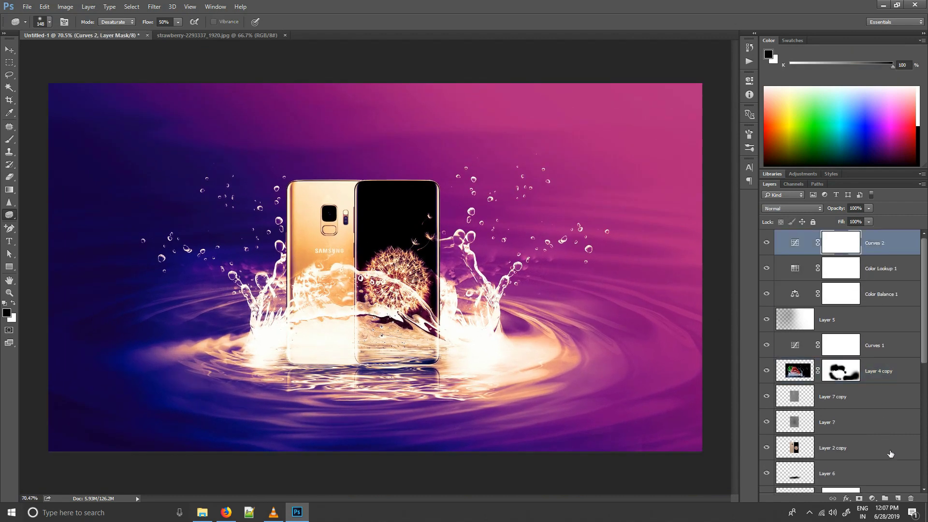
pyautogui.click(871, 499)
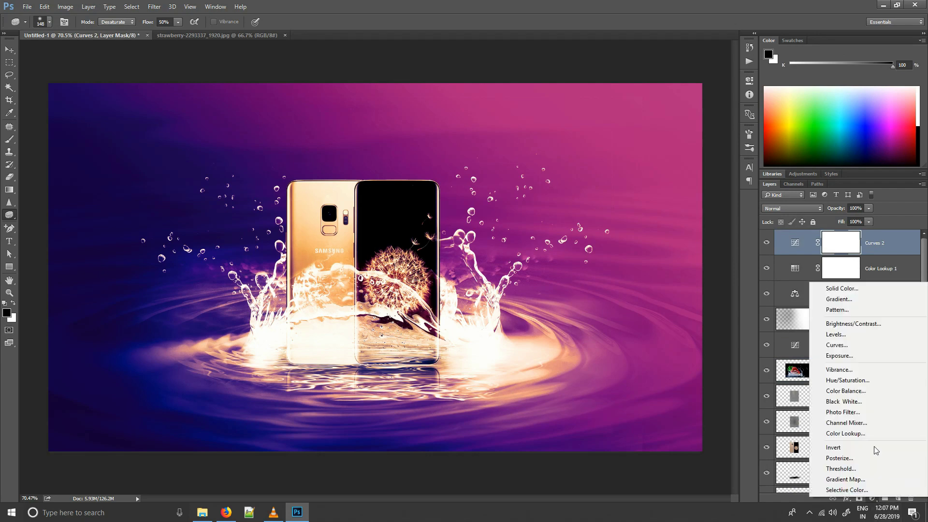
pyautogui.click(841, 371)
pyautogui.moveTo(666, 113); pyautogui.dragTo(680, 113)
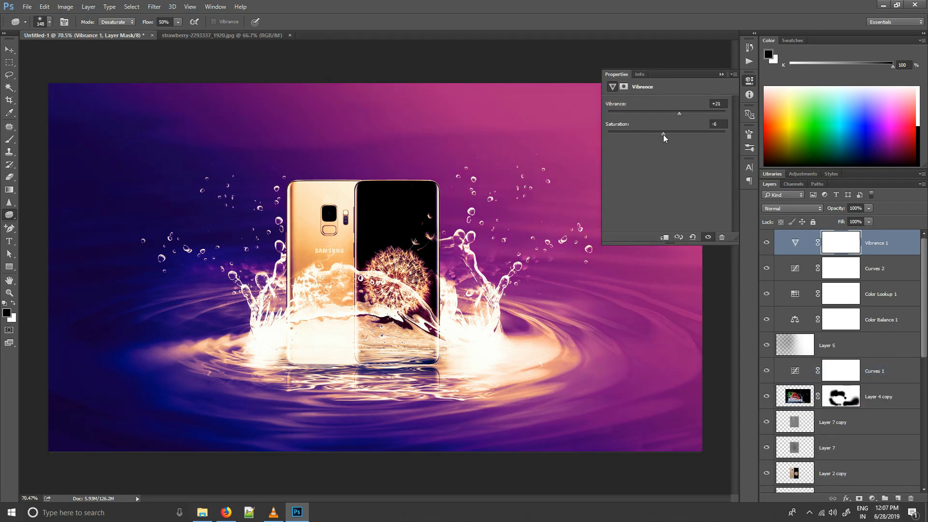
pyautogui.click(720, 75)
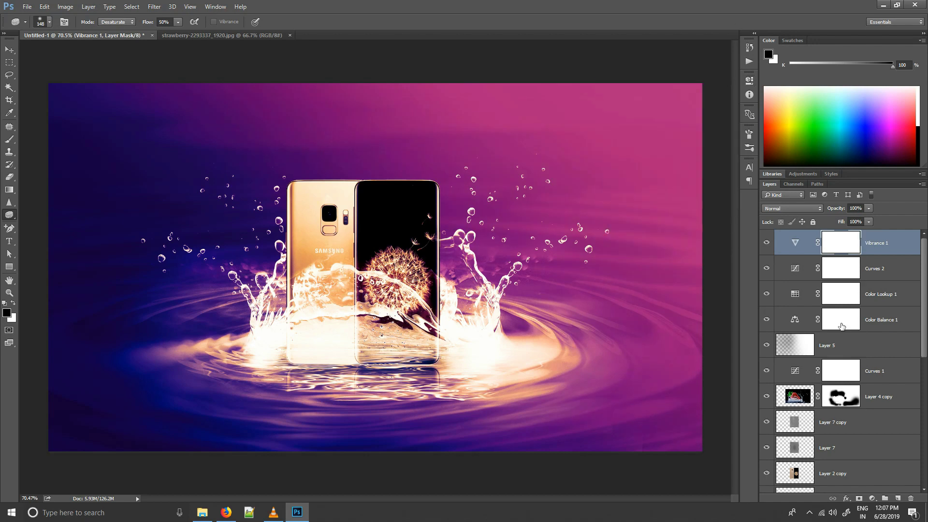
pyautogui.scroll(-5, 841, 363)
pyautogui.scroll(-5, 819, 464)
# Change Gradient Fill 1's blue end stop to a darker blue and apply the gradient.
pyautogui.click(795, 454)
pyautogui.doubleClick(795, 455)
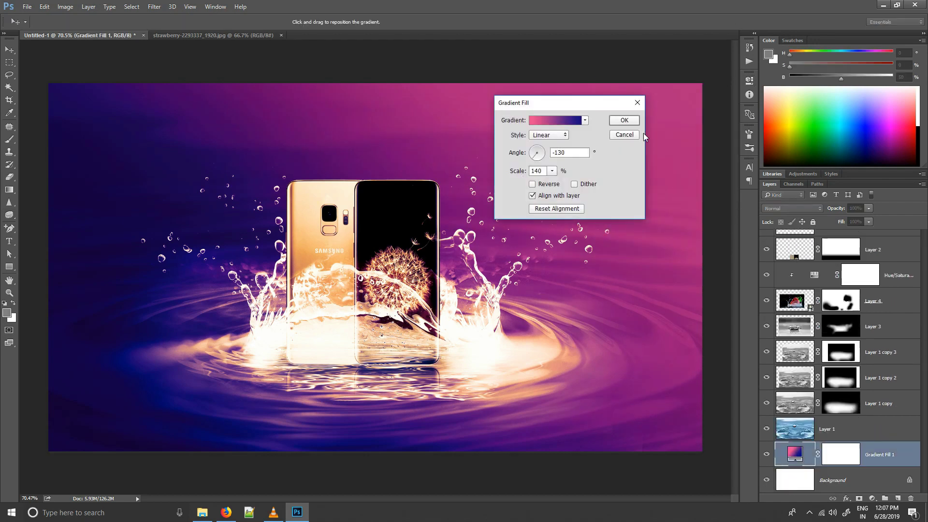
pyautogui.click(580, 121)
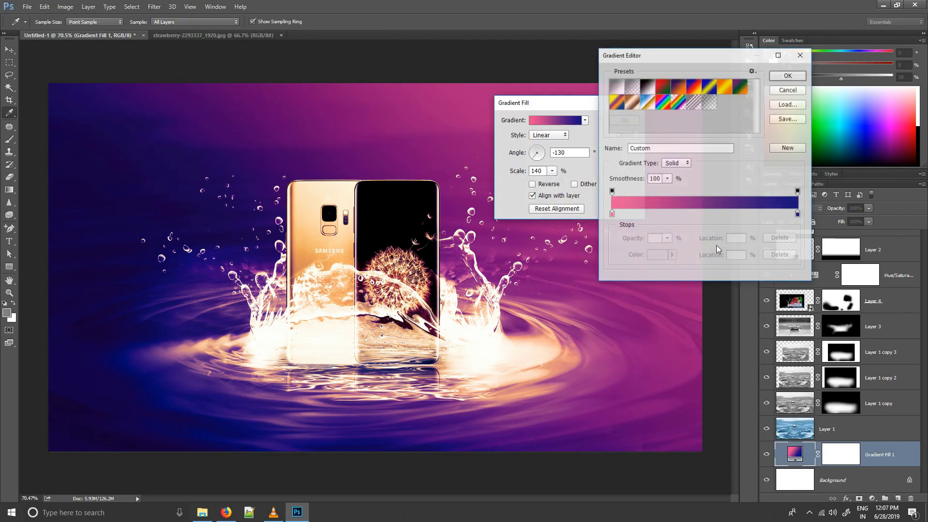
pyautogui.doubleClick(798, 214)
pyautogui.moveTo(752, 197); pyautogui.dragTo(752, 216)
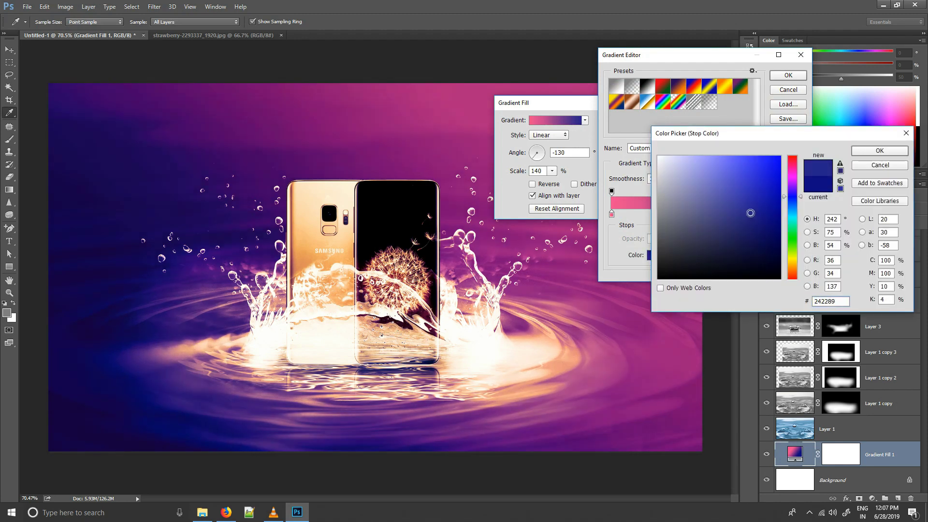
pyautogui.click(879, 152)
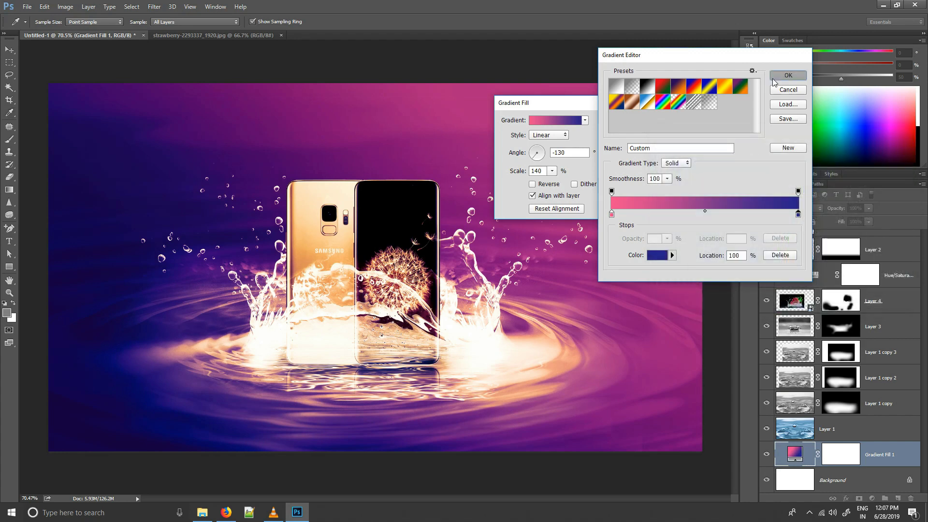
pyautogui.click(788, 76)
pyautogui.click(625, 122)
pyautogui.scroll(-2, 395, 210)
pyautogui.scroll(5, 822, 274)
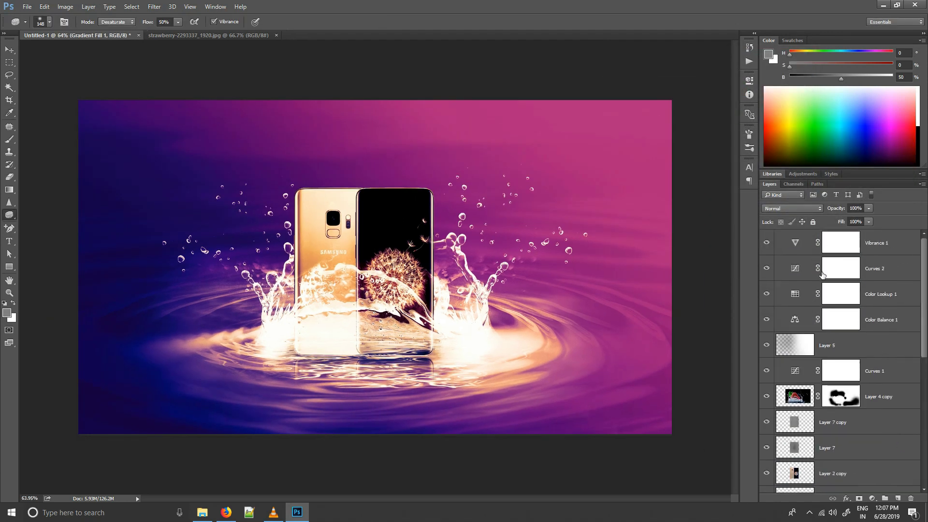
# Raise a Curves 2 point to brighten further and nudge Layer 2's content slightly.
pyautogui.doubleClick(796, 270)
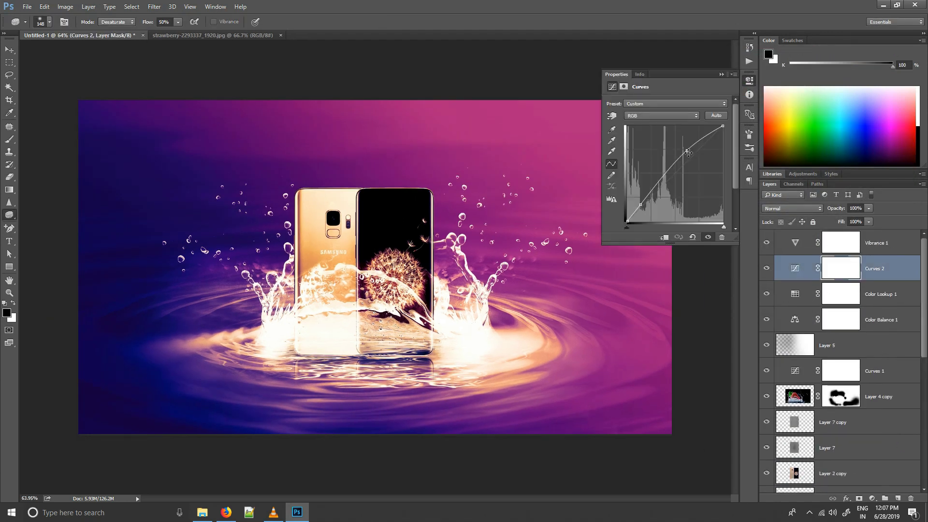
pyautogui.moveTo(687, 153); pyautogui.dragTo(686, 147)
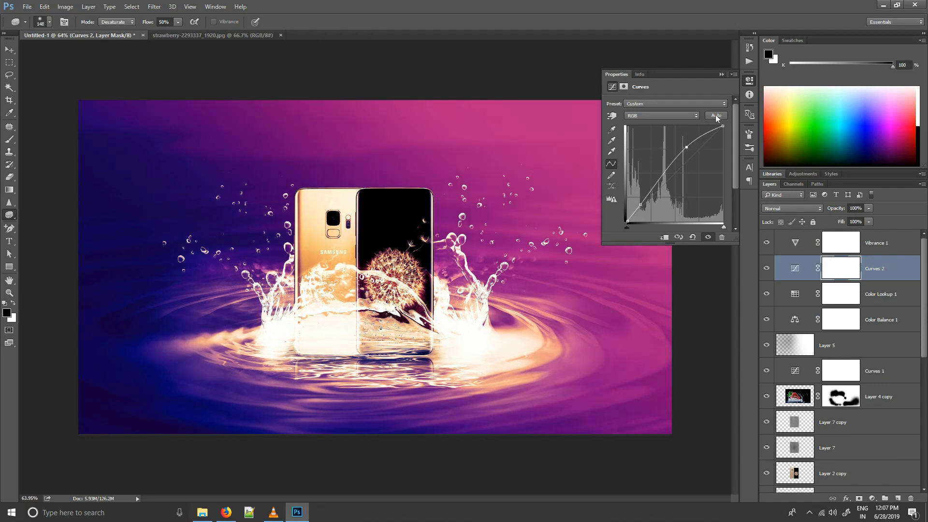
pyautogui.scroll(-3, 872, 395)
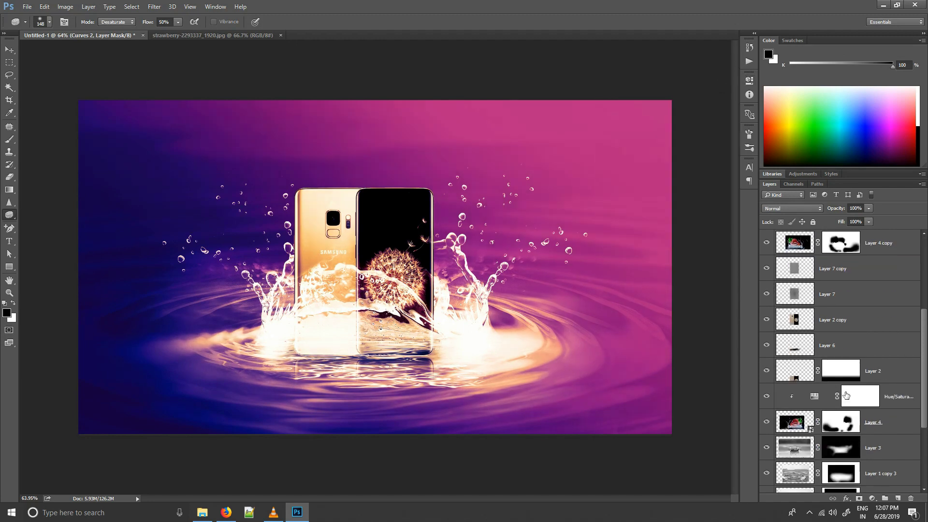
pyautogui.click(800, 376)
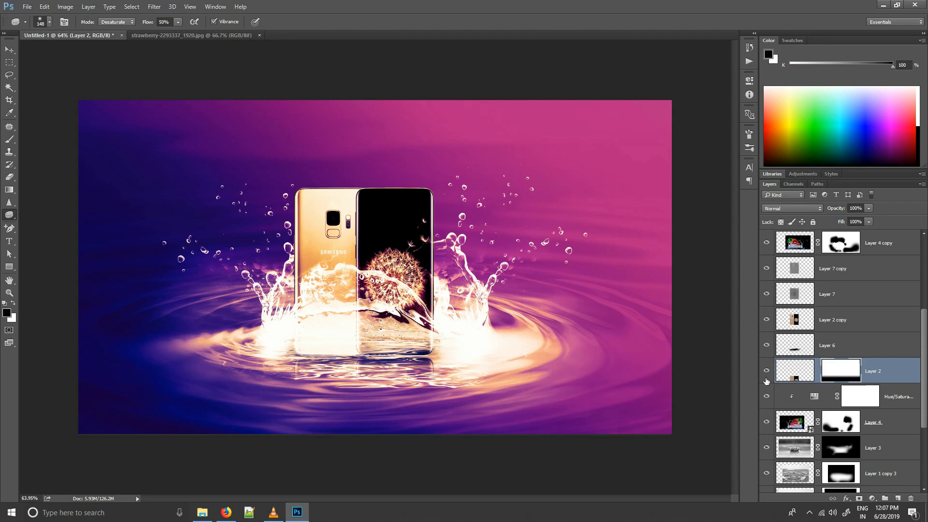
pyautogui.press('v')
pyautogui.moveTo(475, 355); pyautogui.dragTo(478, 359)
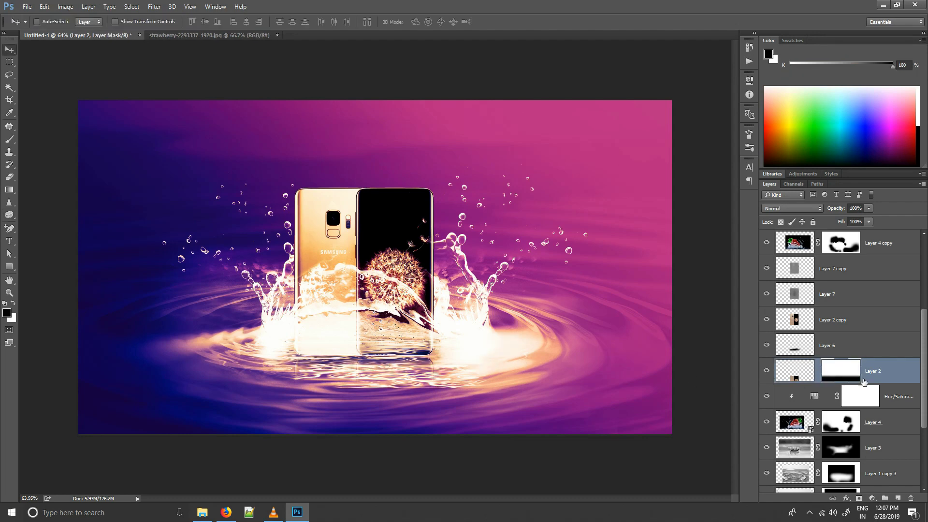
pyautogui.scroll(-3, 376, 268)
pyautogui.scroll(3, 873, 290)
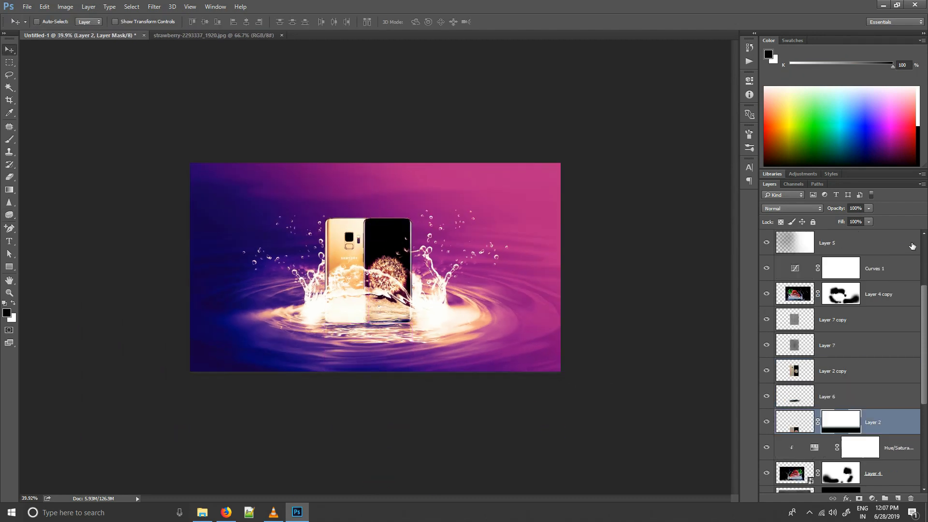
# Add a Brightness/Contrast adjustment above Vibrance 1, raising brightness slightly.
pyautogui.click(871, 249)
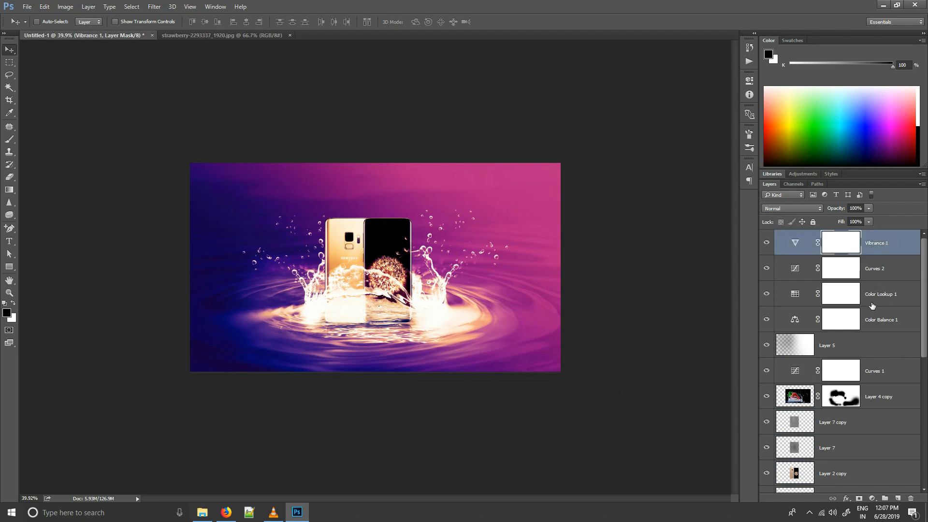
pyautogui.click(872, 499)
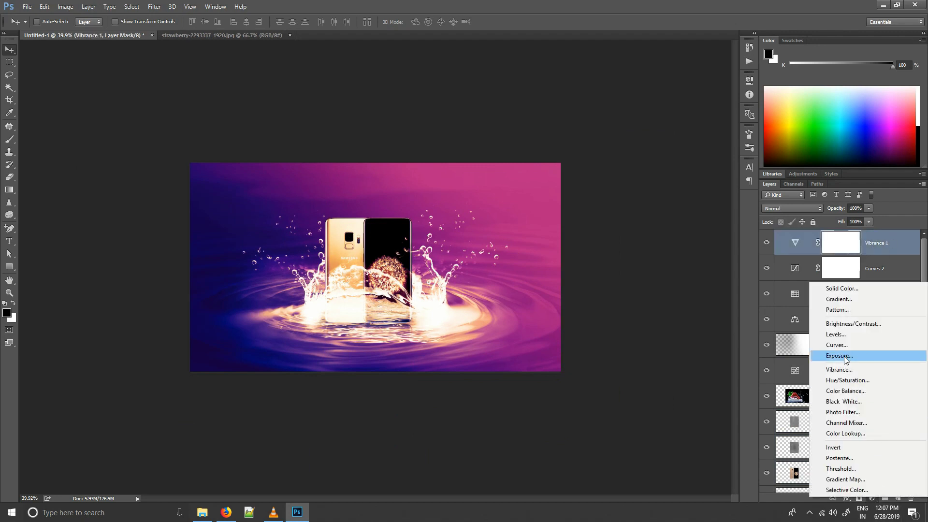
pyautogui.click(845, 324)
pyautogui.click(666, 128)
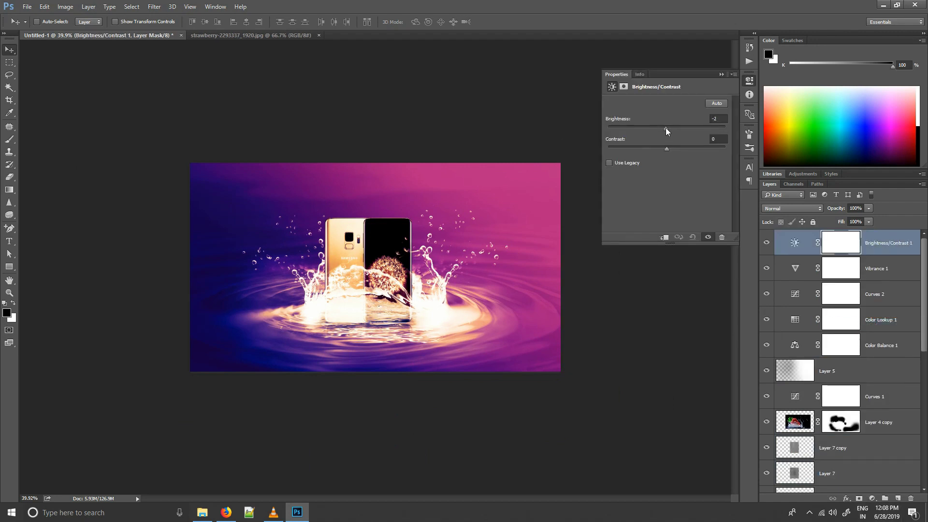
pyautogui.moveTo(666, 127); pyautogui.dragTo(668, 128)
pyautogui.click(721, 74)
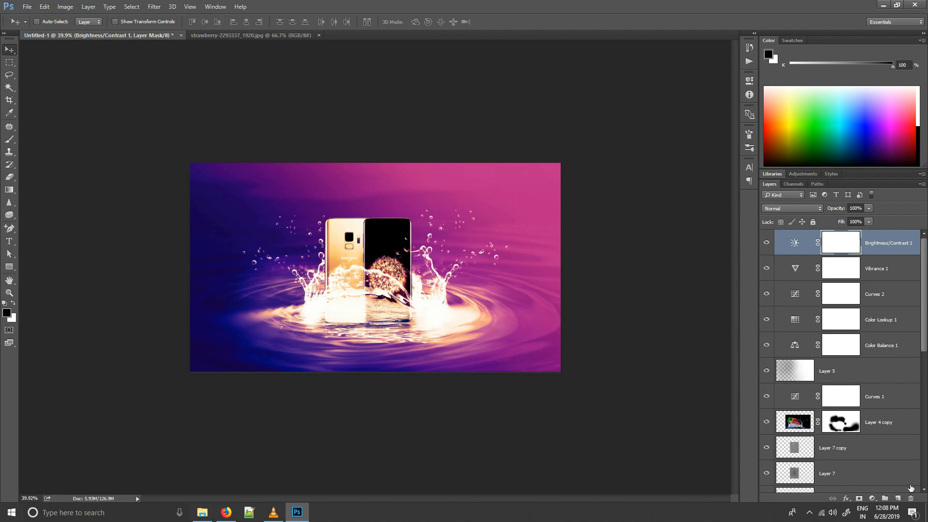
# Stamp a merged copy onto a new top layer, apply High Pass, and blend it as Overlay.
pyautogui.click(897, 499)
pyautogui.hotkey('ctrl', 'alt', 'shift', 'e')
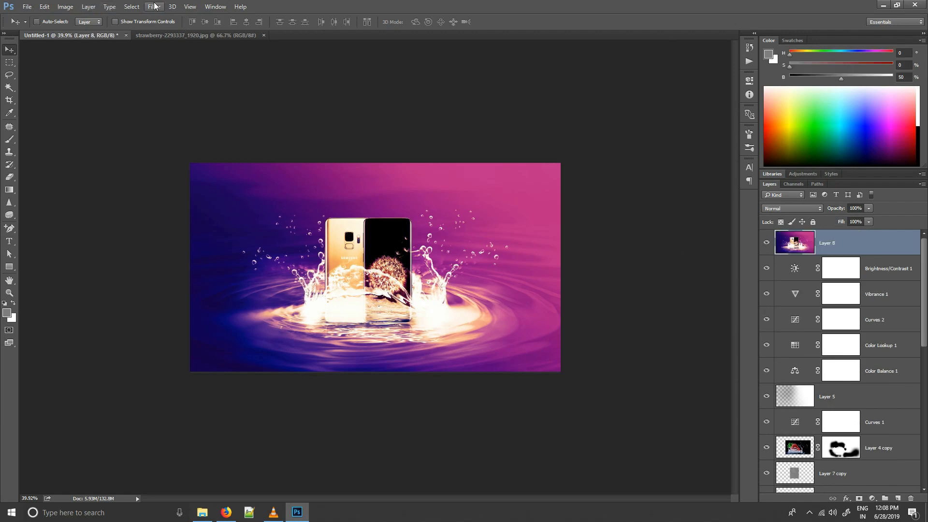
pyautogui.click(155, 6)
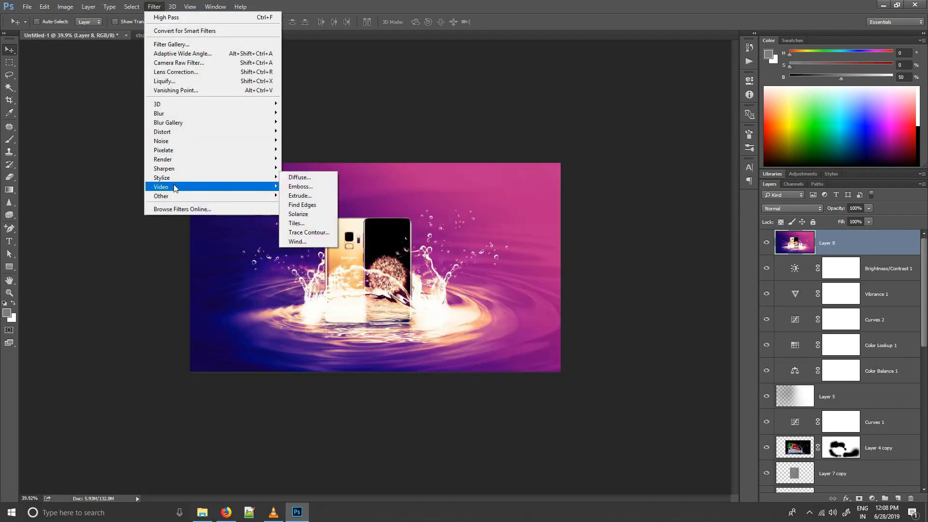
pyautogui.moveTo(161, 195)
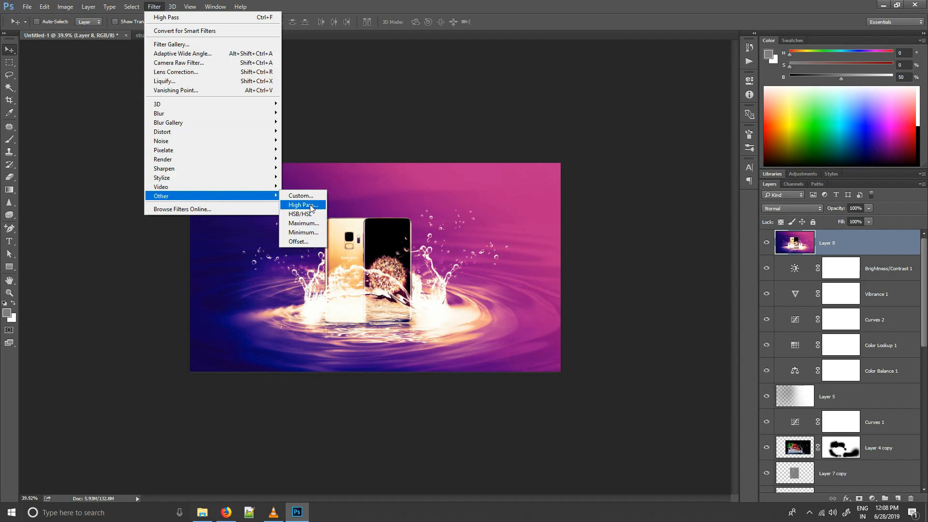
pyautogui.click(302, 205)
pyautogui.click(652, 125)
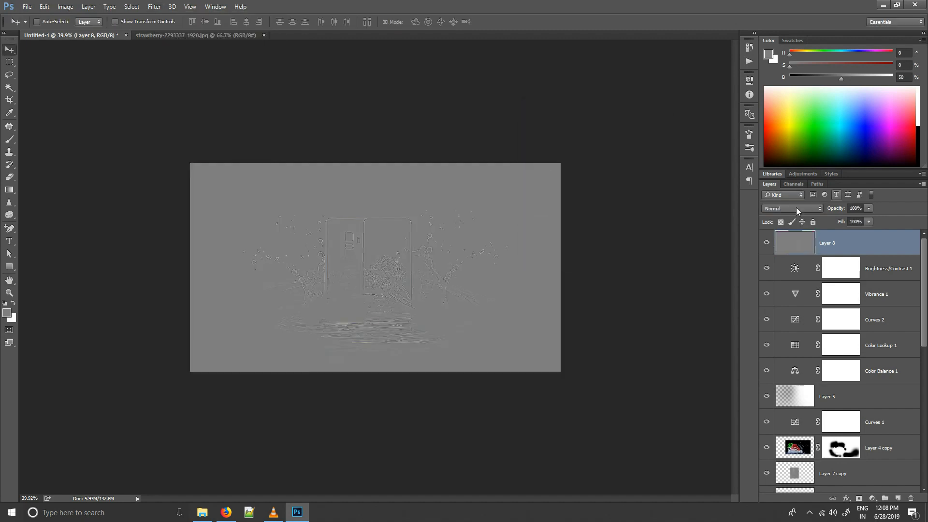
pyautogui.click(793, 209)
pyautogui.click(772, 304)
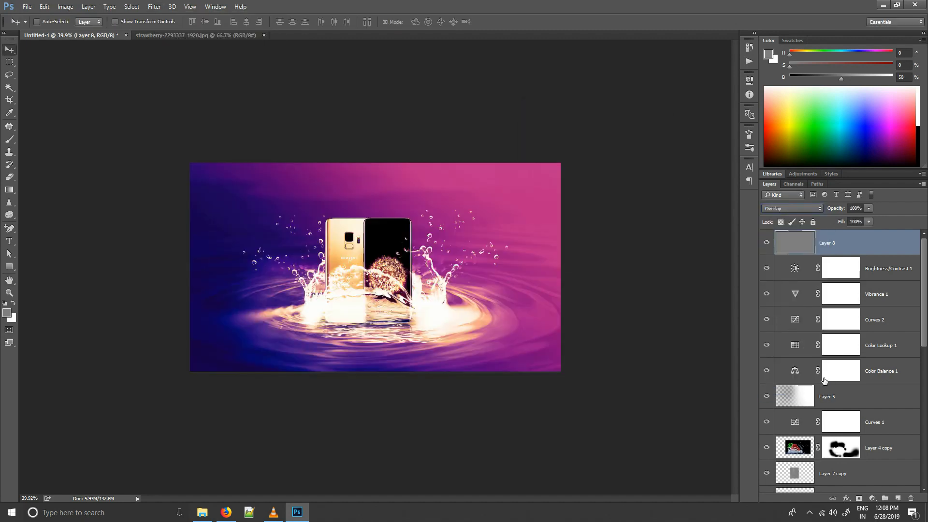
# Zoom to 100% with Ctrl+1 to inspect the sharpened phone and splash details.
pyautogui.hotkey('ctrl', '1')
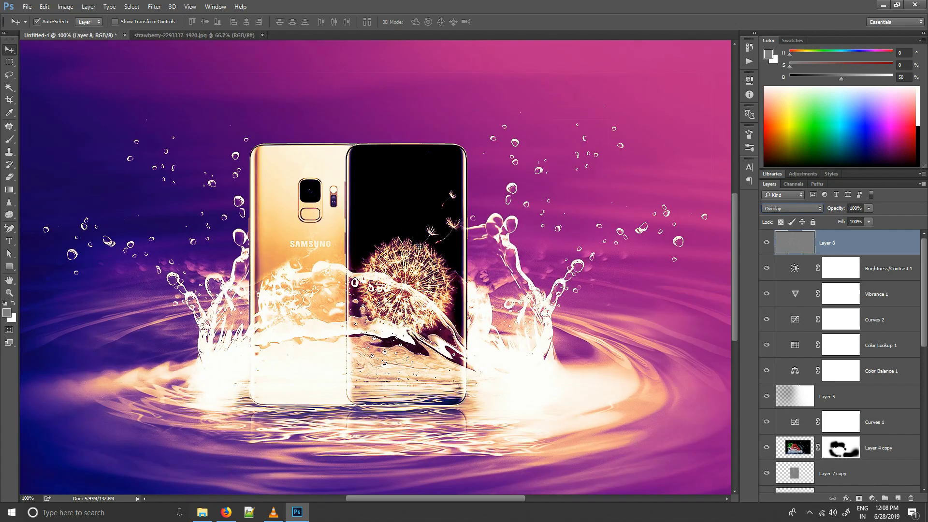